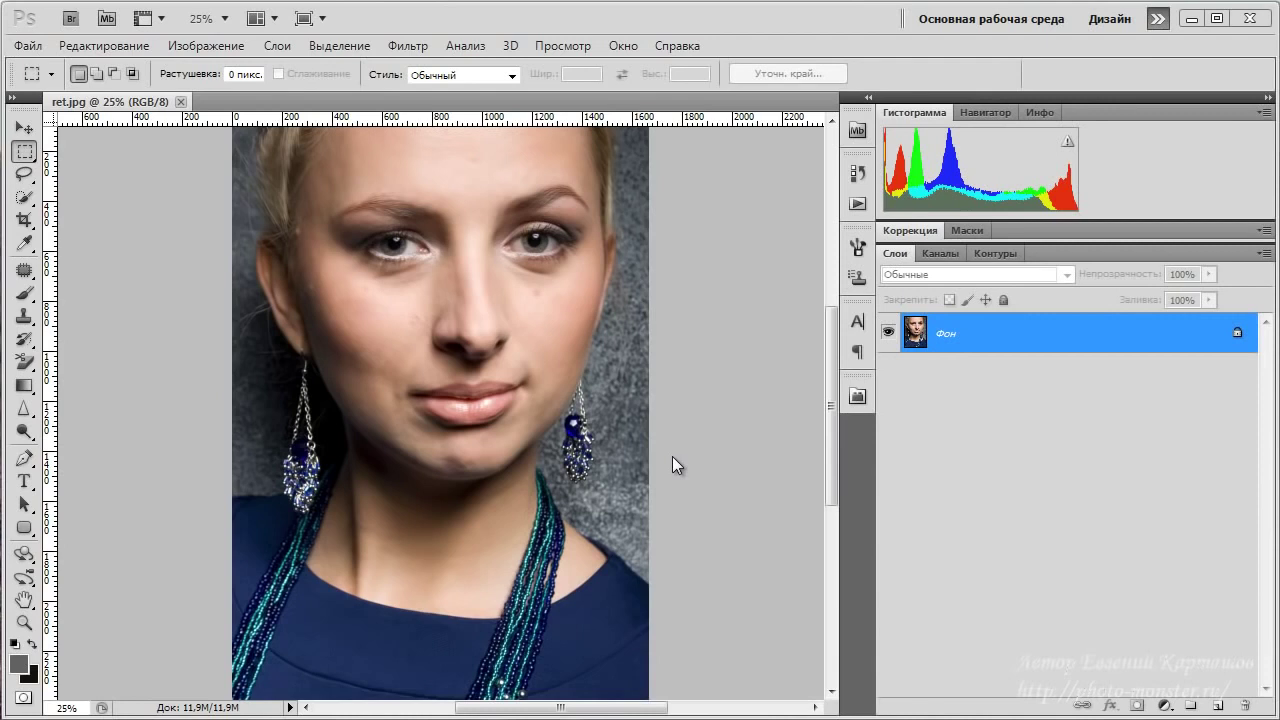
- Duplicate the background layer and name the copy "размытие"
key("ctrl+1")
left_click_drag(460, 634, 491, 417)
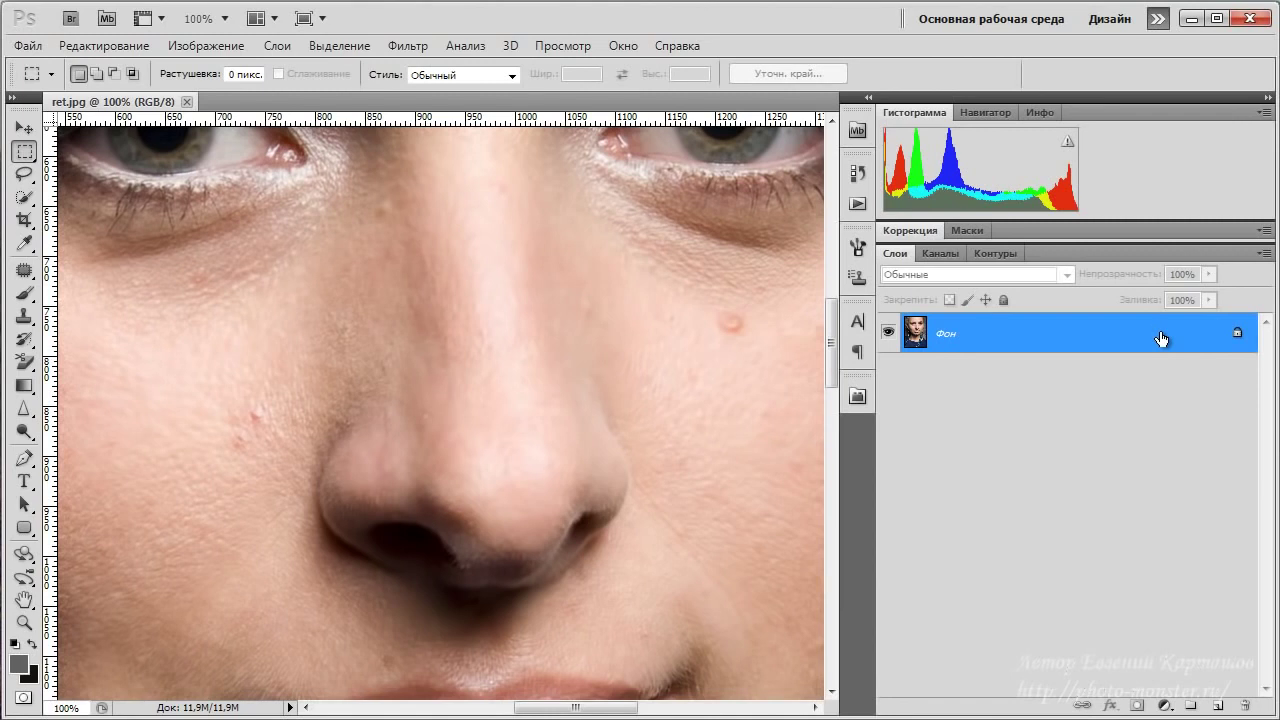
key("ctrl+j")
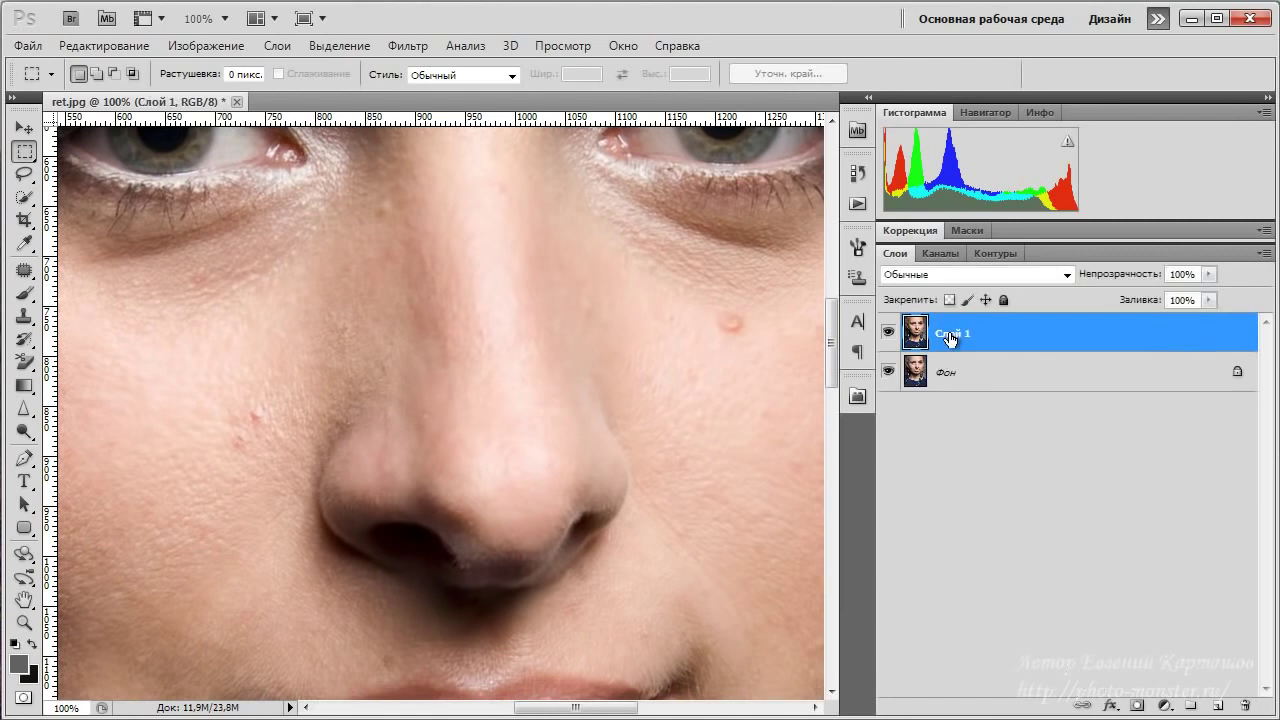
double_click(950, 335)
type("размытие")
key("Return")
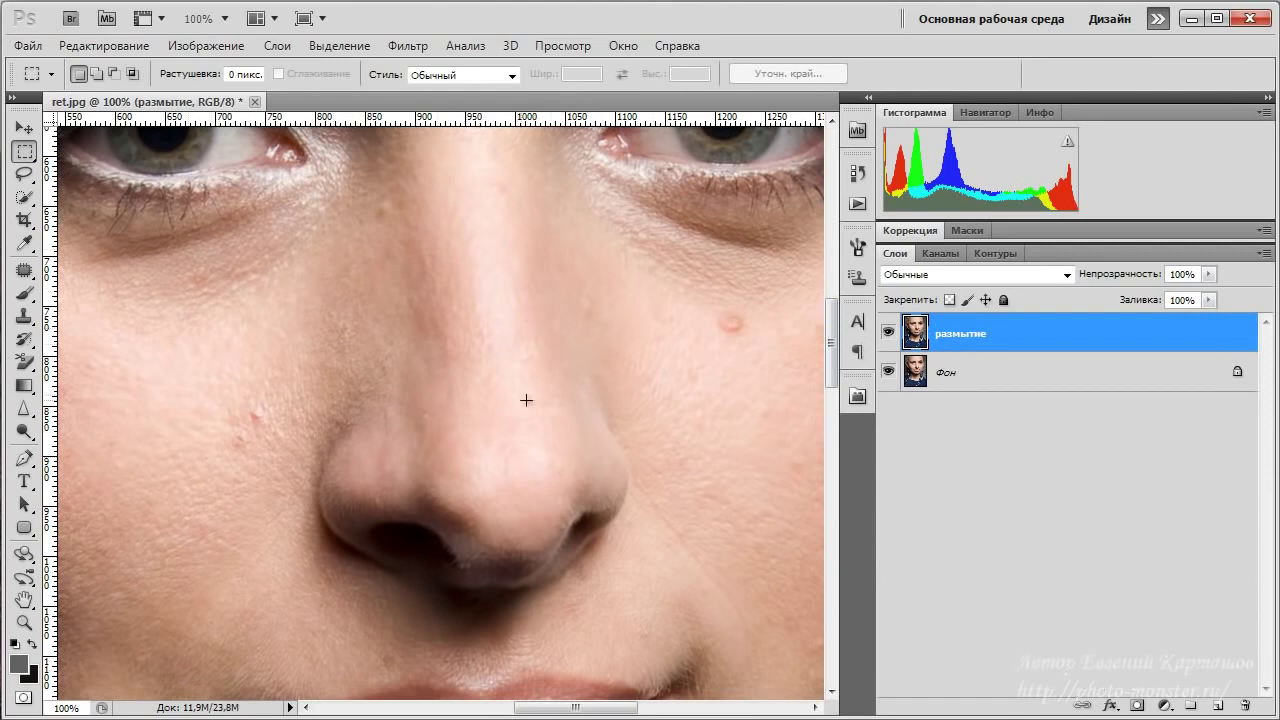
- Apply a Gaussian blur with a 20-pixel radius to the "размытие" layer
left_click(403, 46)
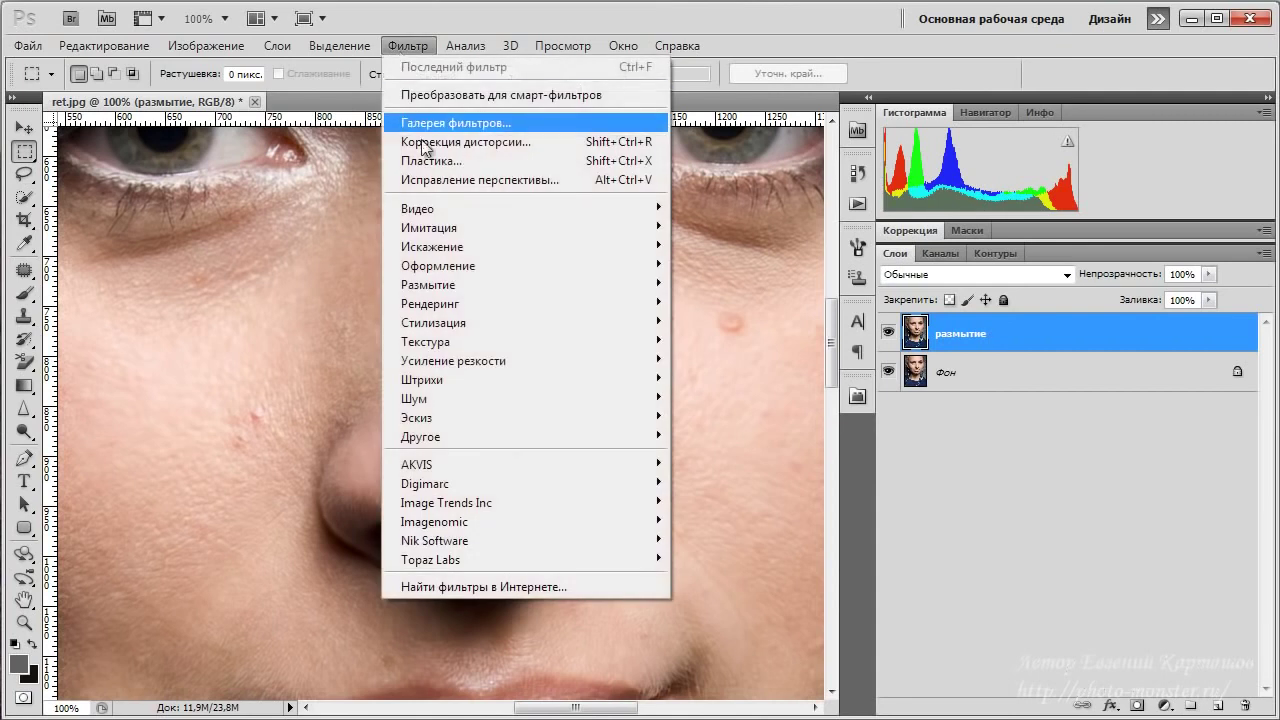
mouse_move(435, 290)
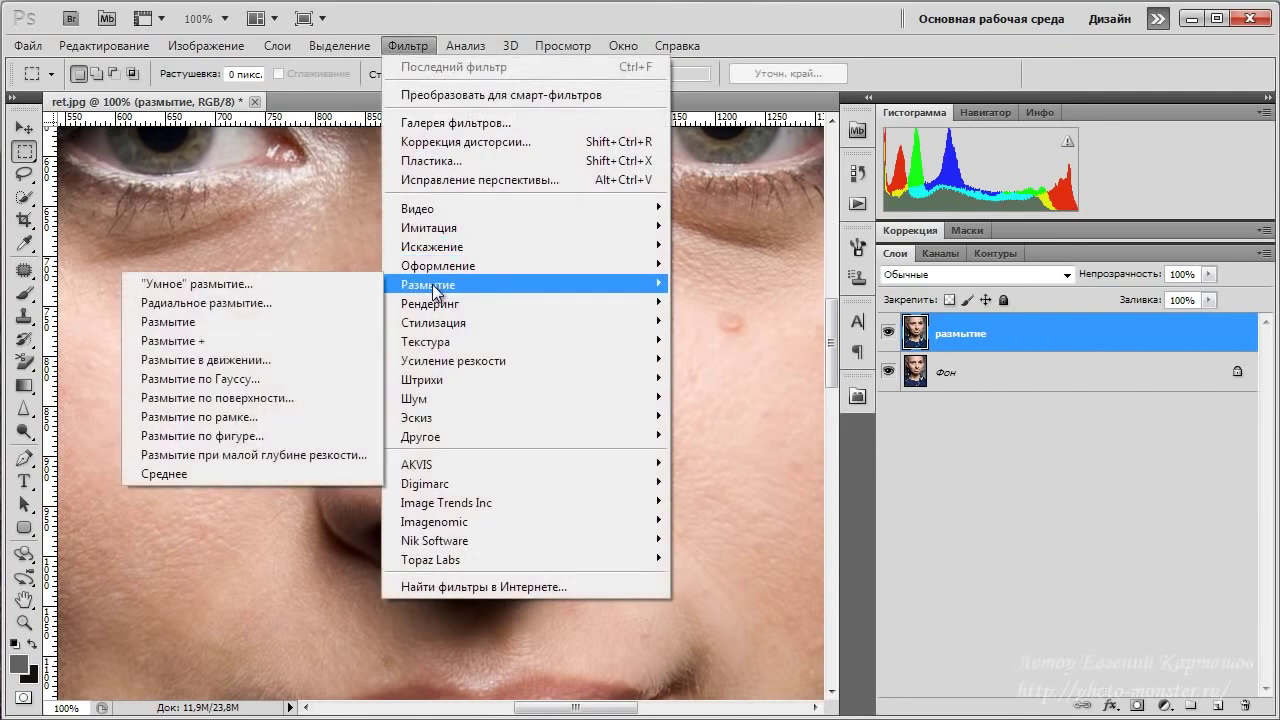
left_click(243, 378)
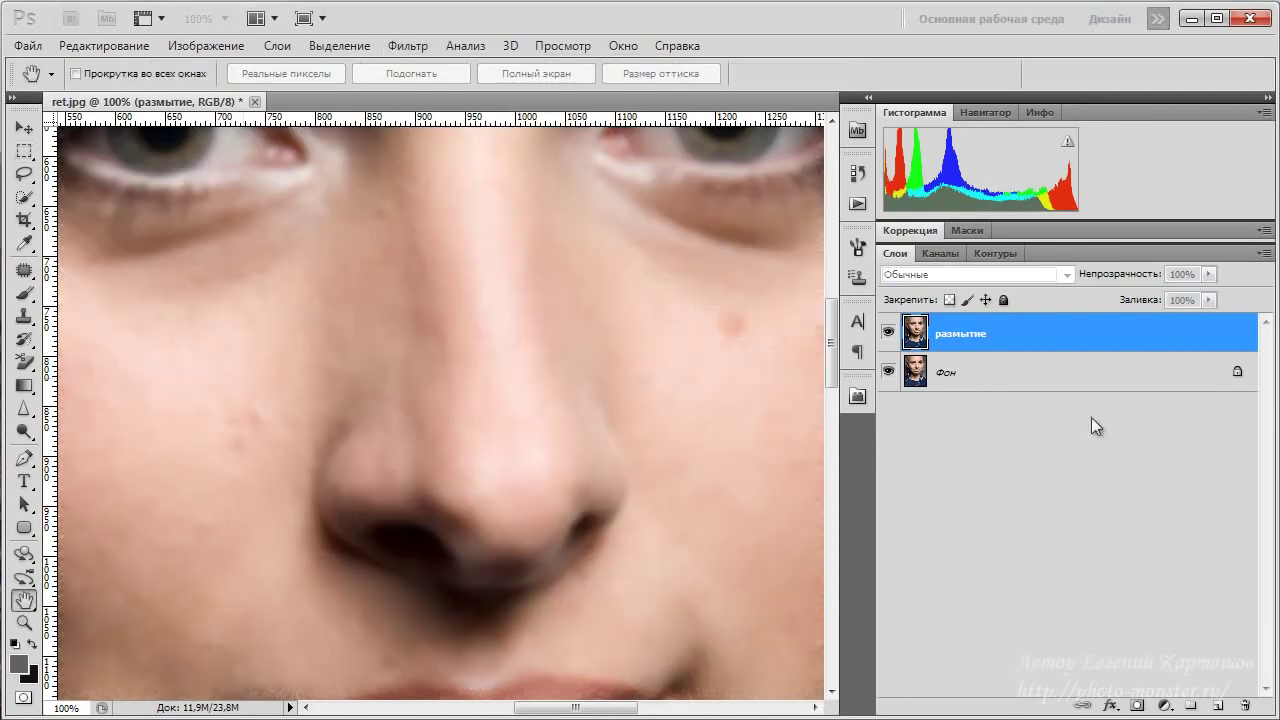
left_click_drag(1043, 256, 960, 260)
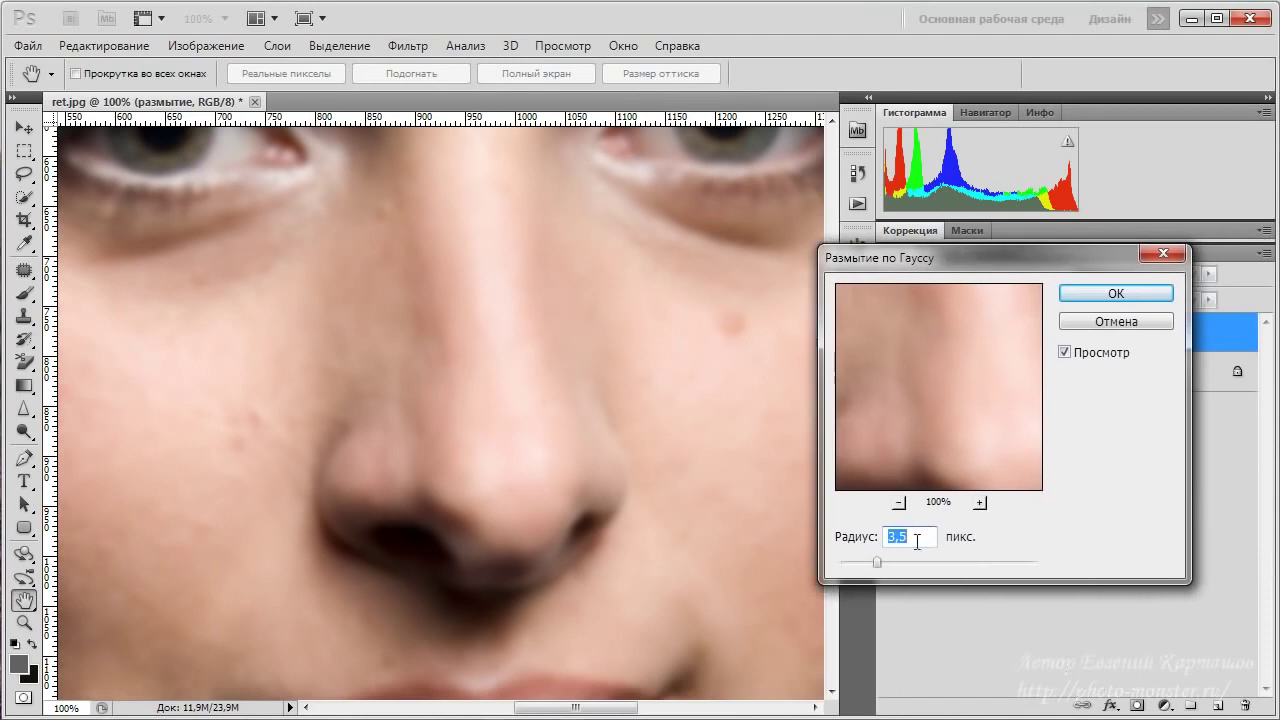
left_click_drag(879, 558, 929, 563)
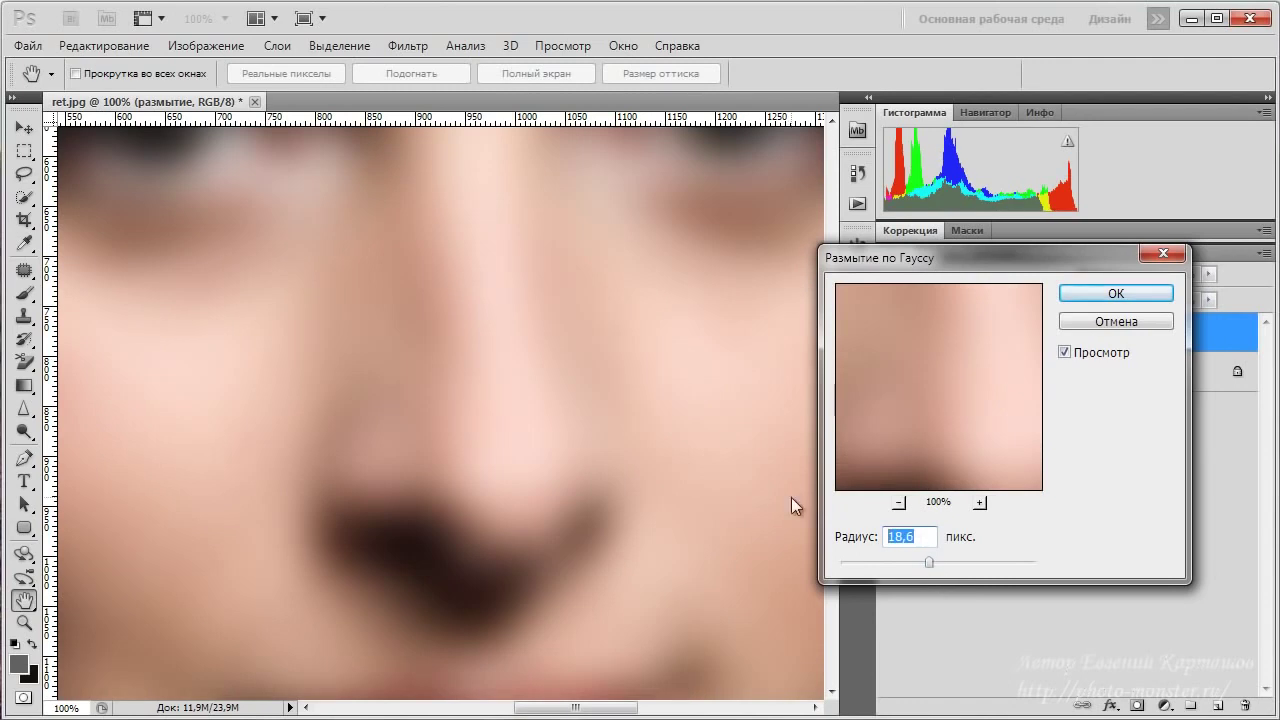
type("20")
left_click(1114, 293)
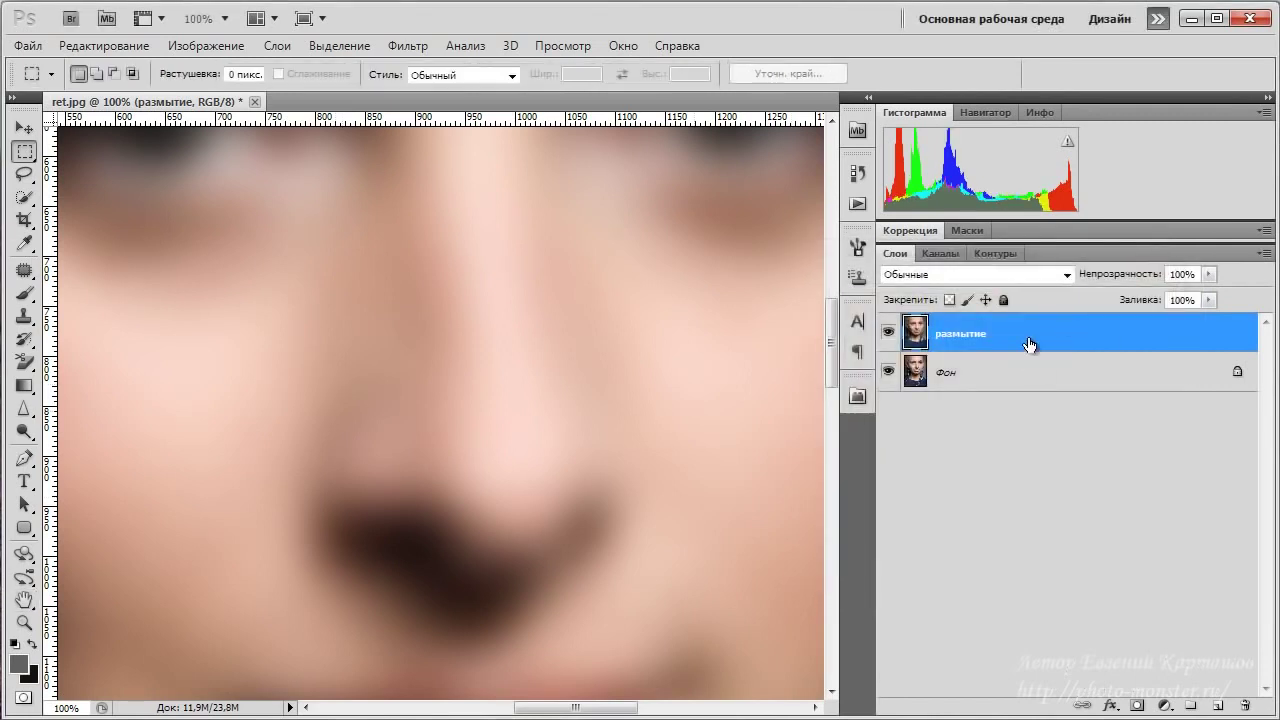
- Duplicate the Фон layer to the top of the layer stack and name the copy "крупные детали"
left_click(1059, 383)
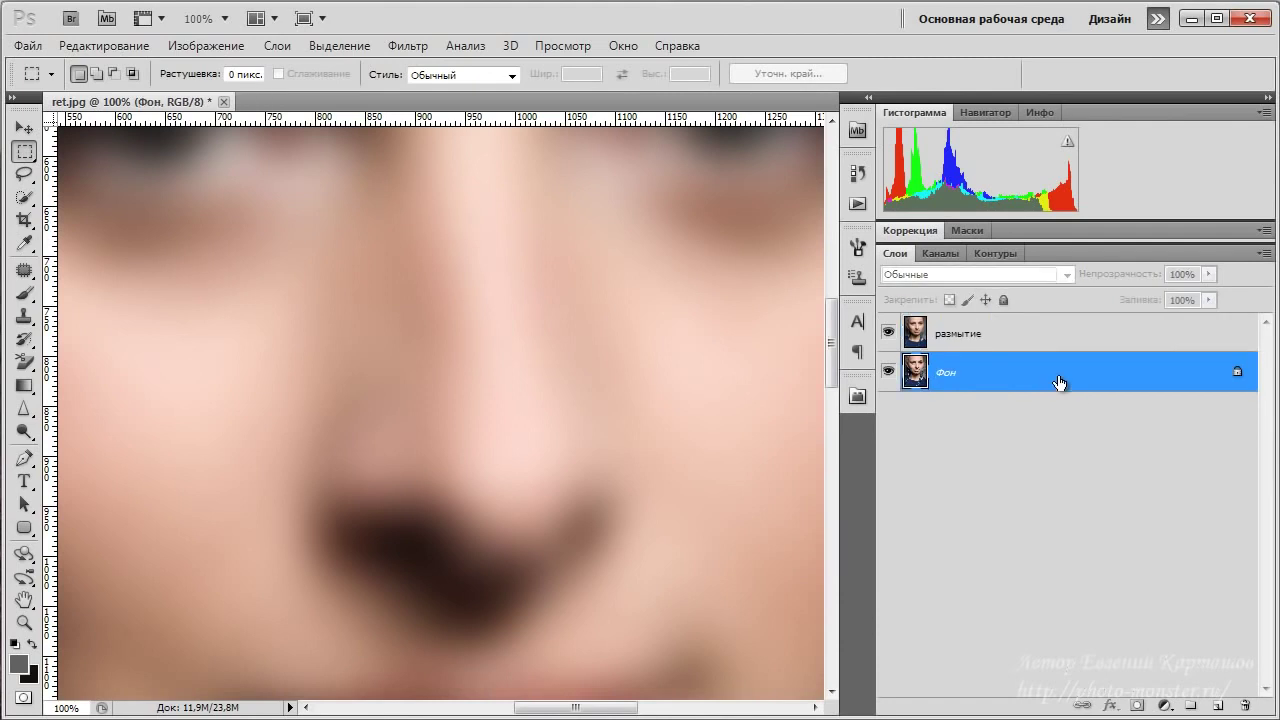
key("ctrl+j")
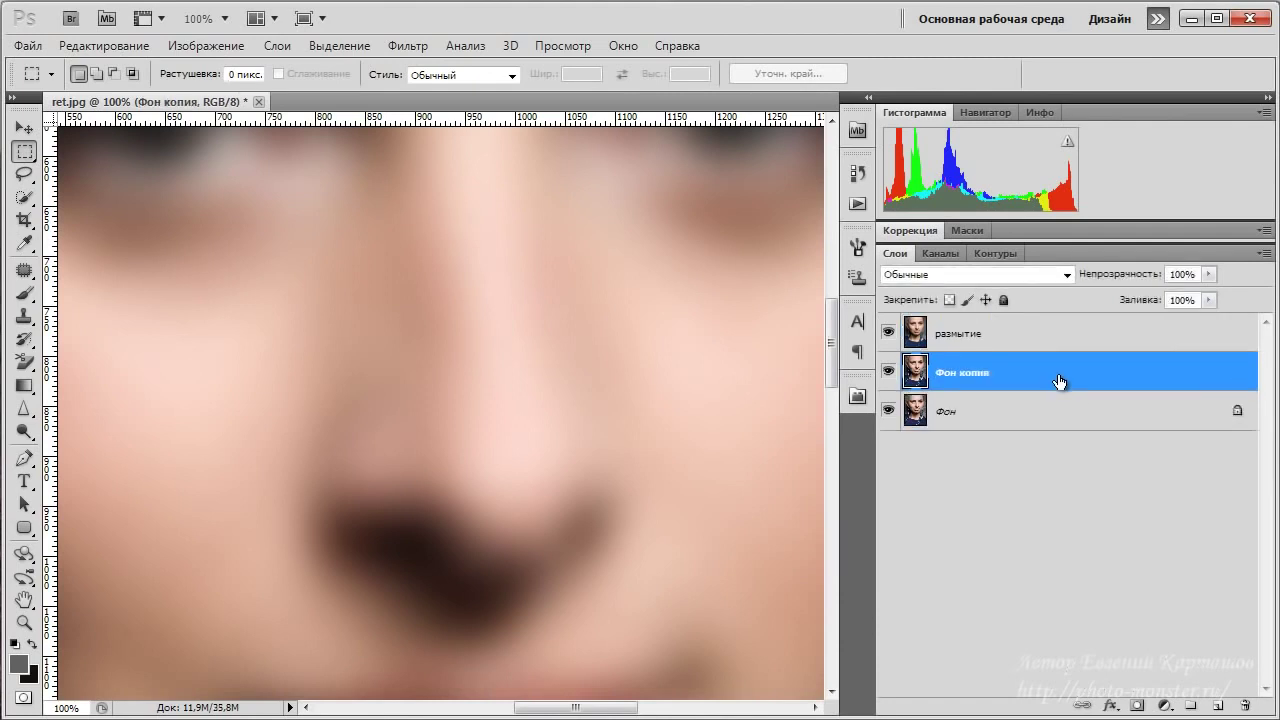
key("ctrl+shift+bracketright")
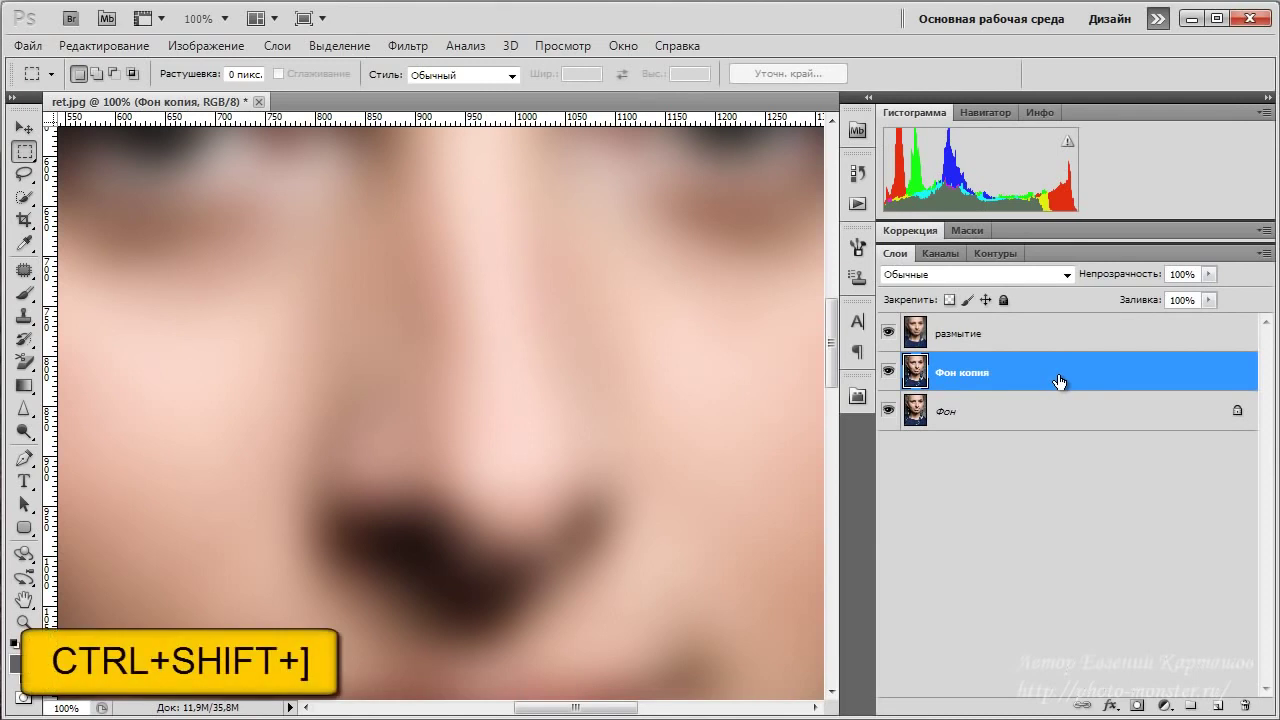
key("ctrl+shift+bracketright")
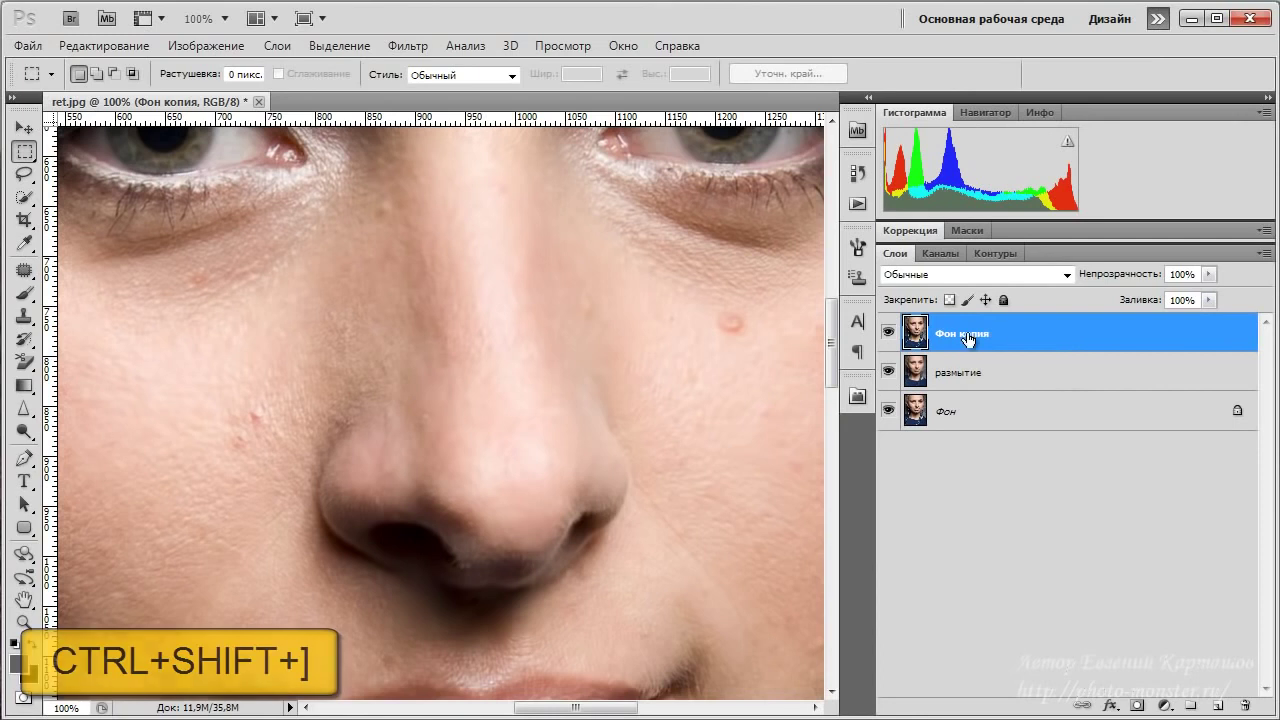
double_click(968, 334)
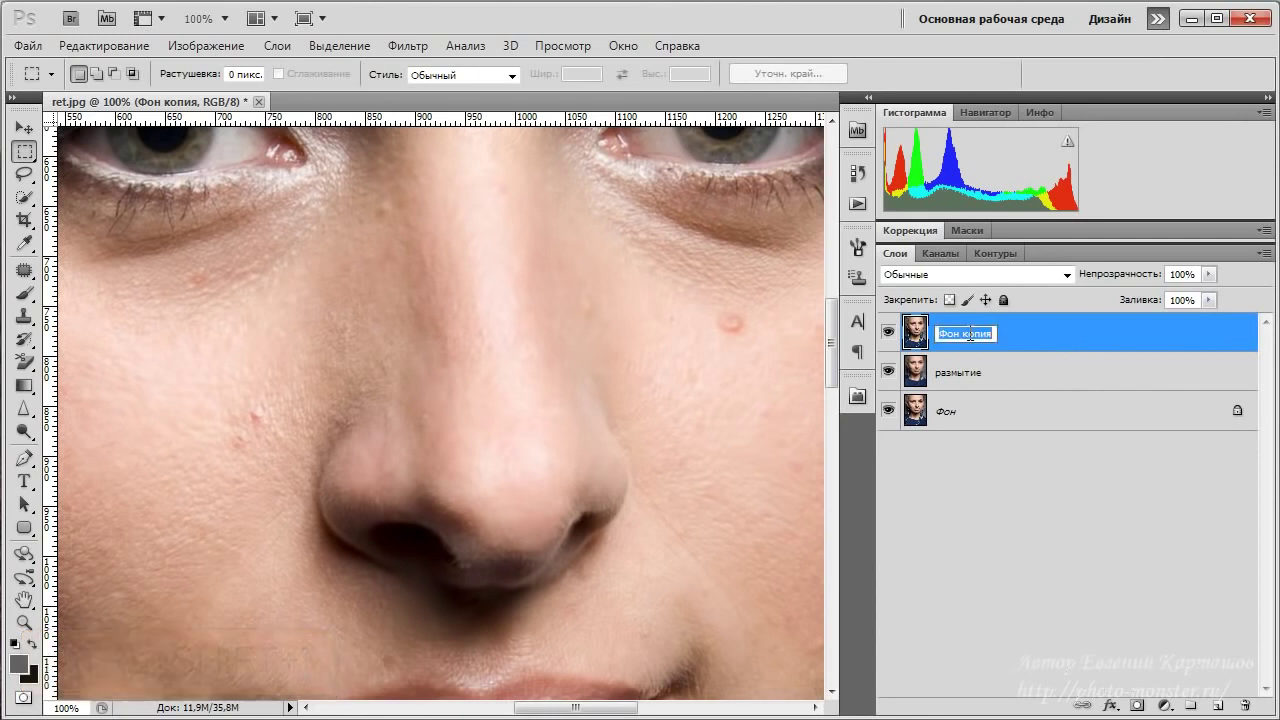
type("крупные детали")
key("Return")
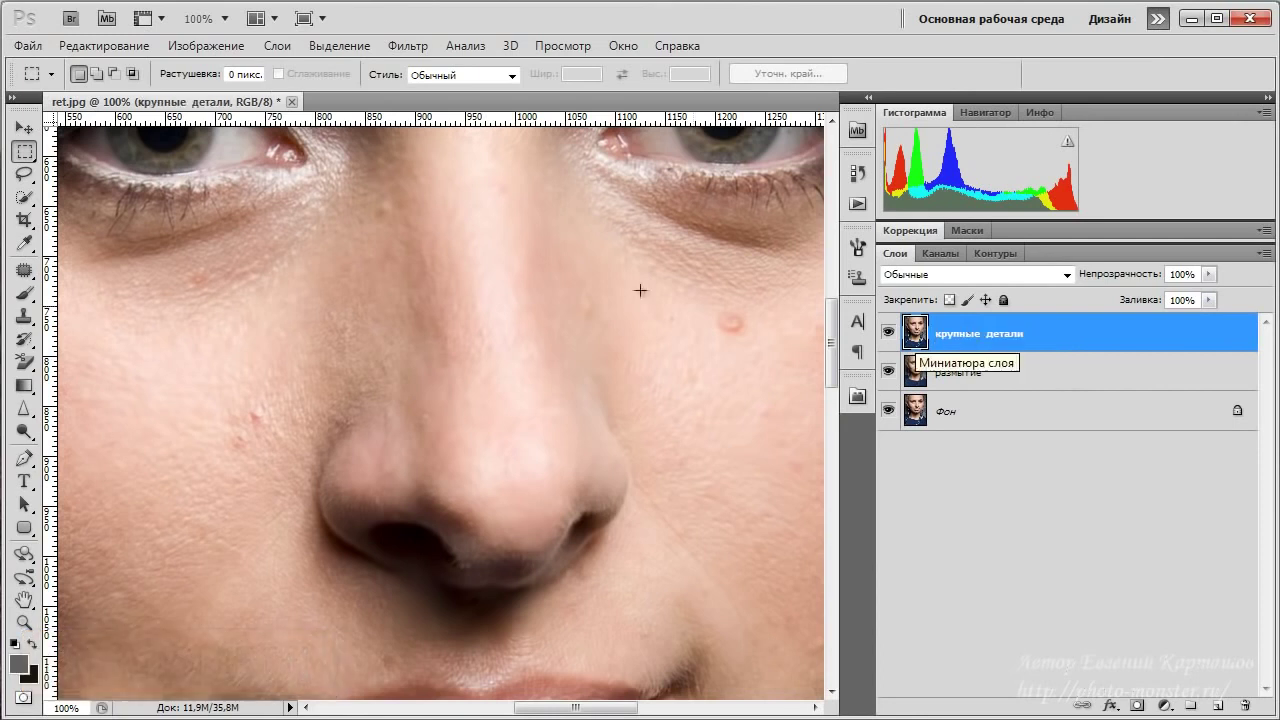
- Apply the "размытие" layer to "крупные детали" as an external channel with Вычитание blending, scale 2 and offset 128
left_click(210, 46)
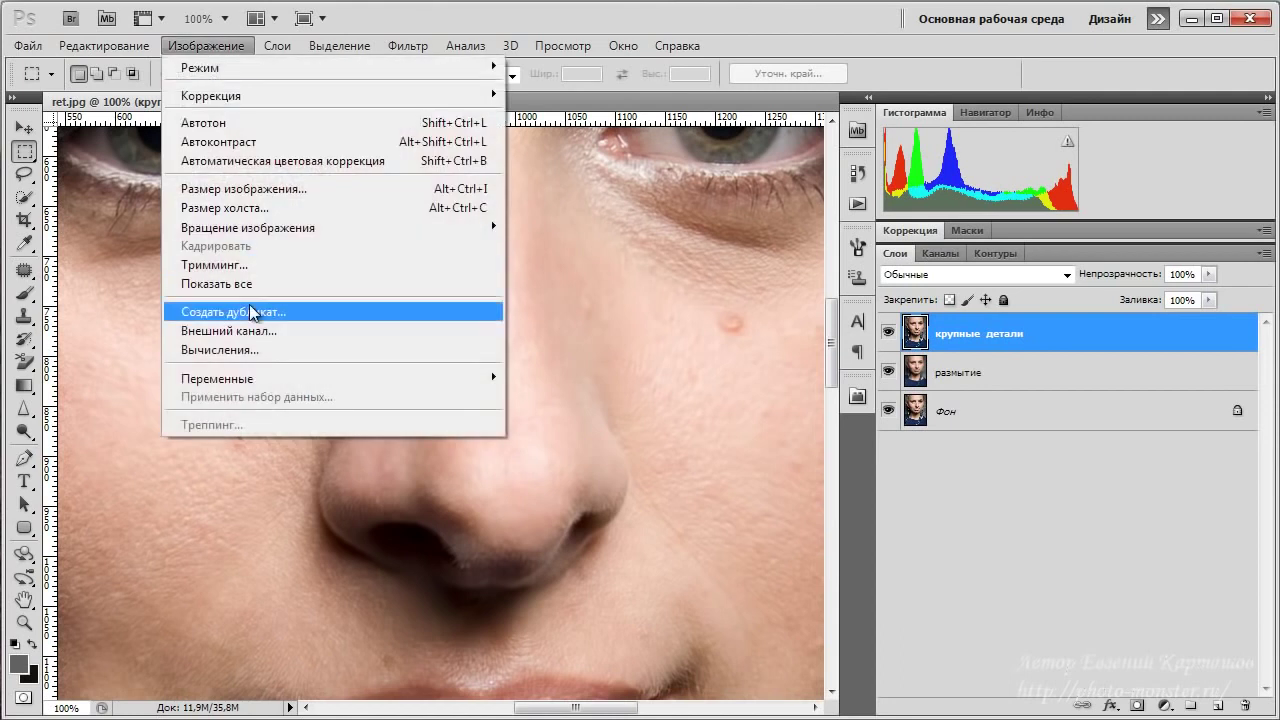
left_click(248, 333)
left_click(460, 171)
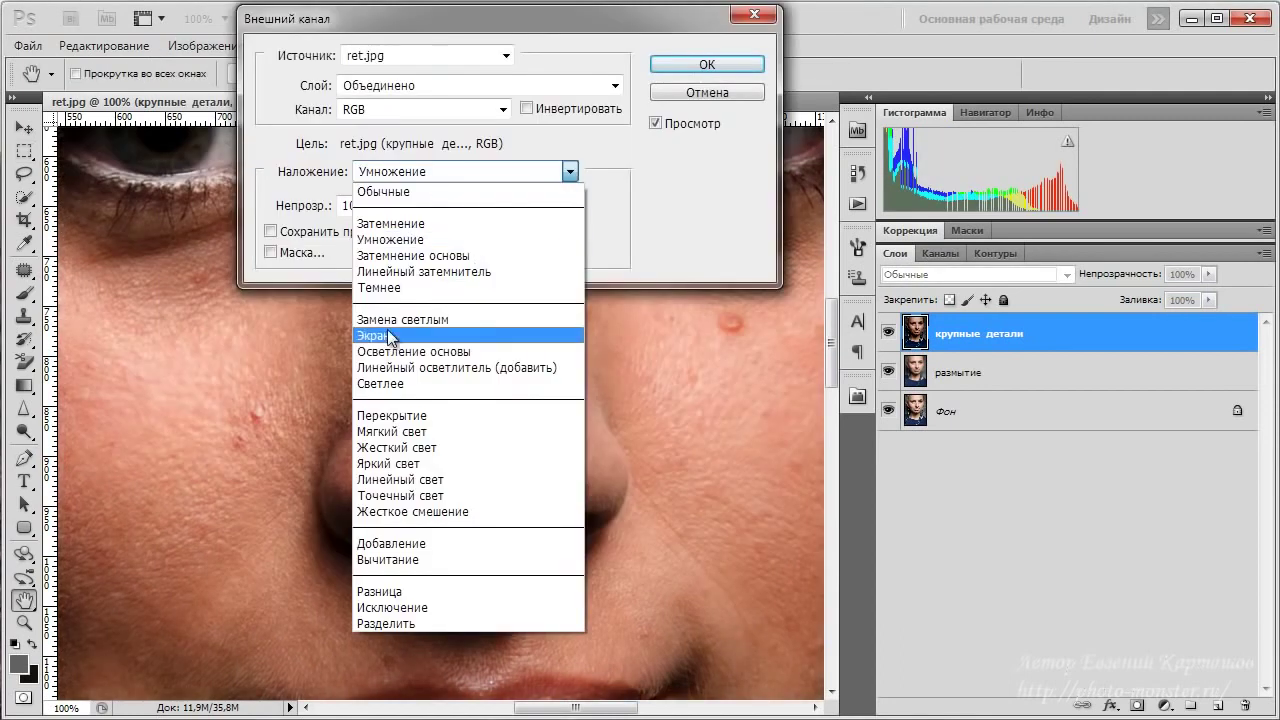
left_click(397, 559)
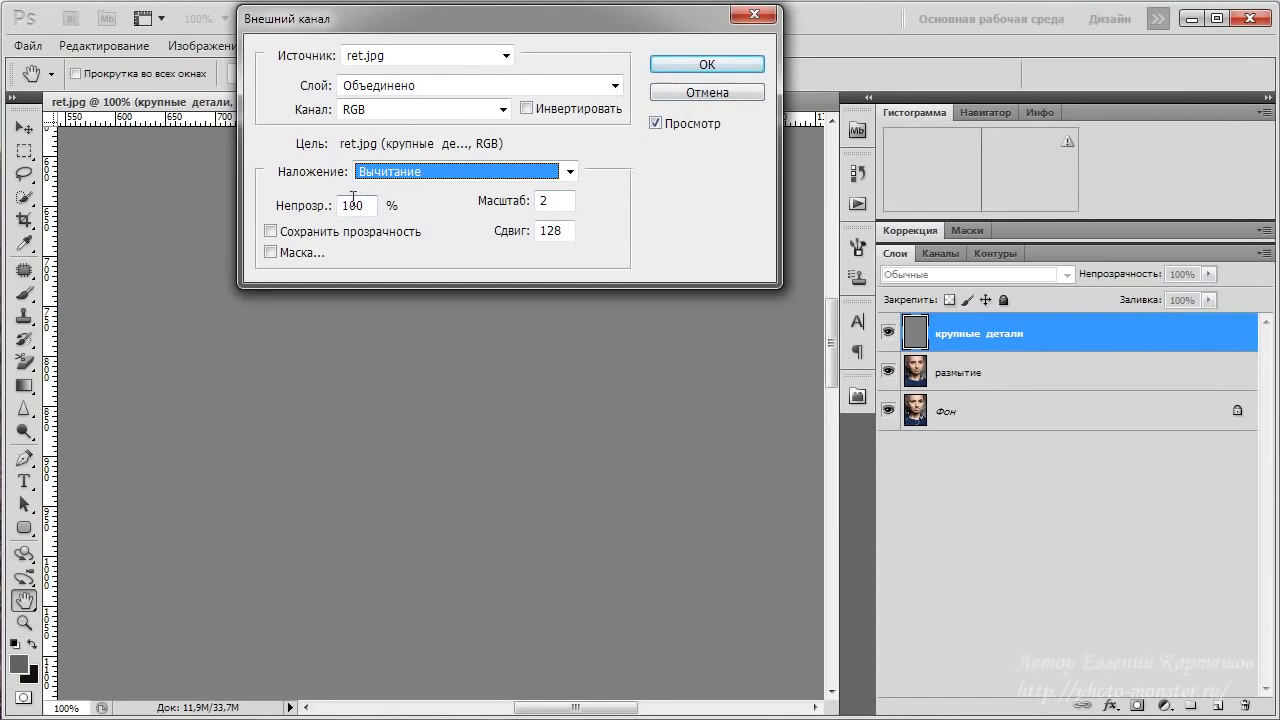
left_click(614, 87)
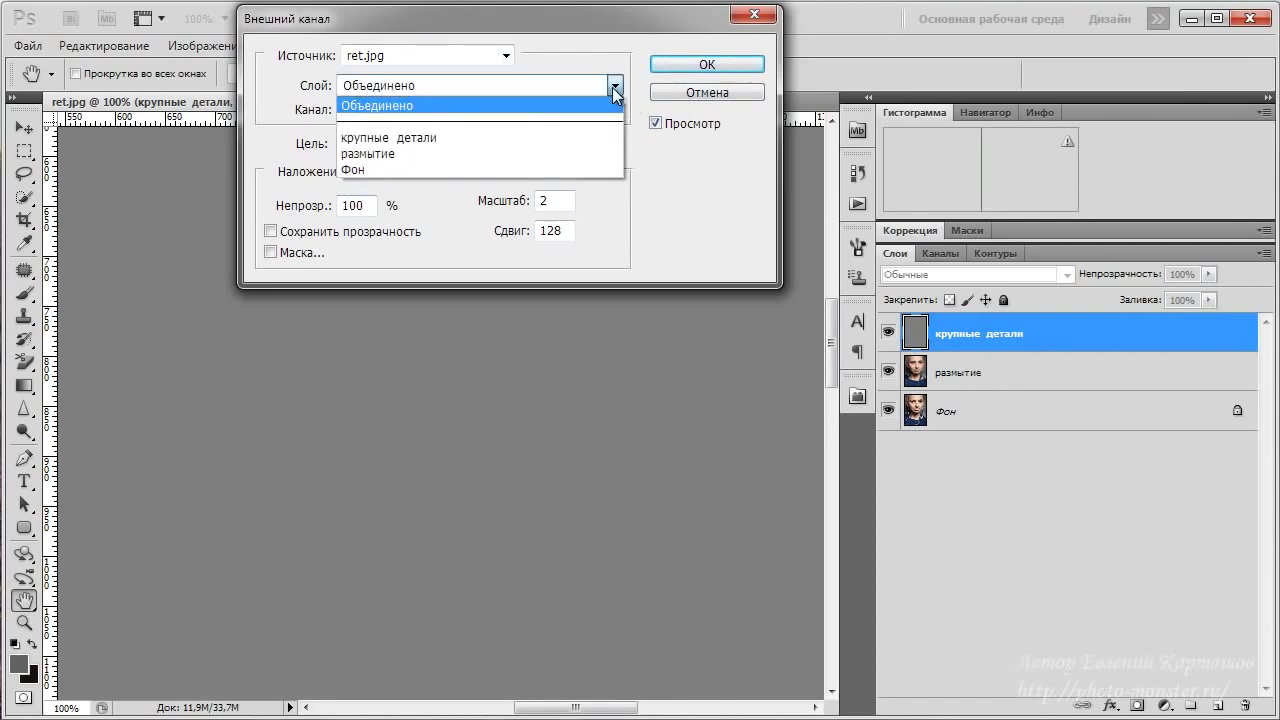
left_click(400, 153)
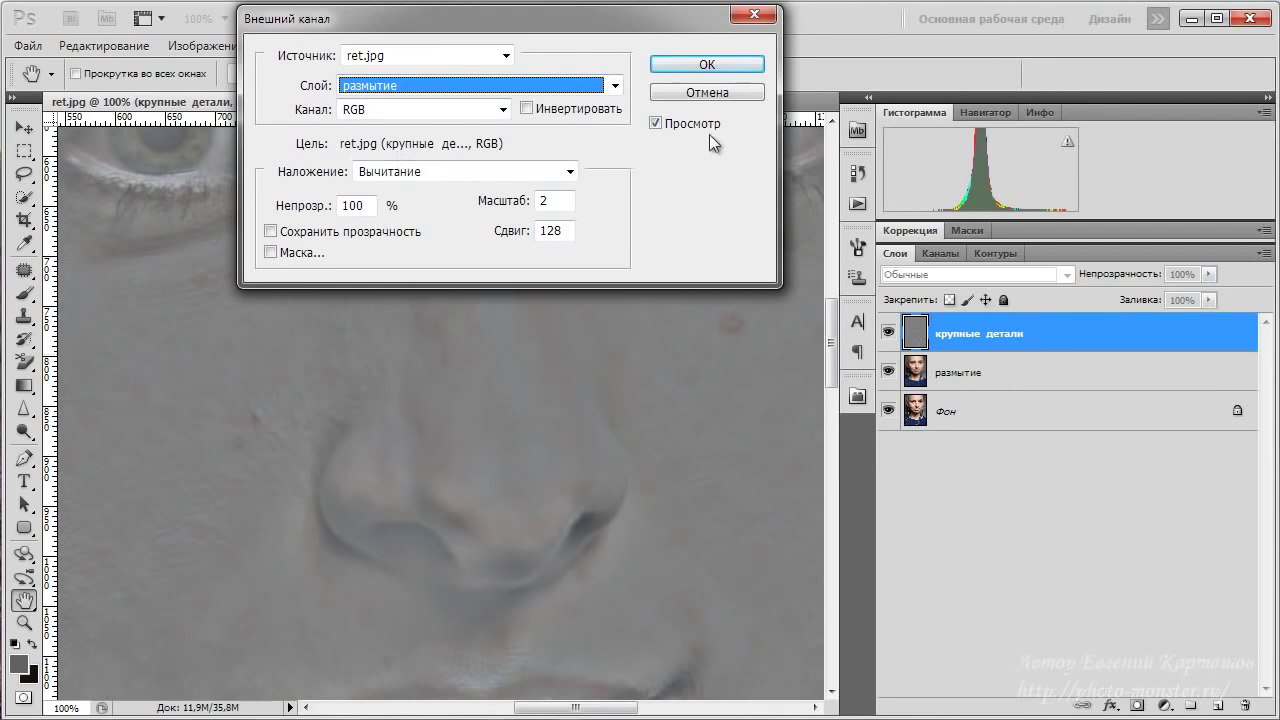
left_click(695, 65)
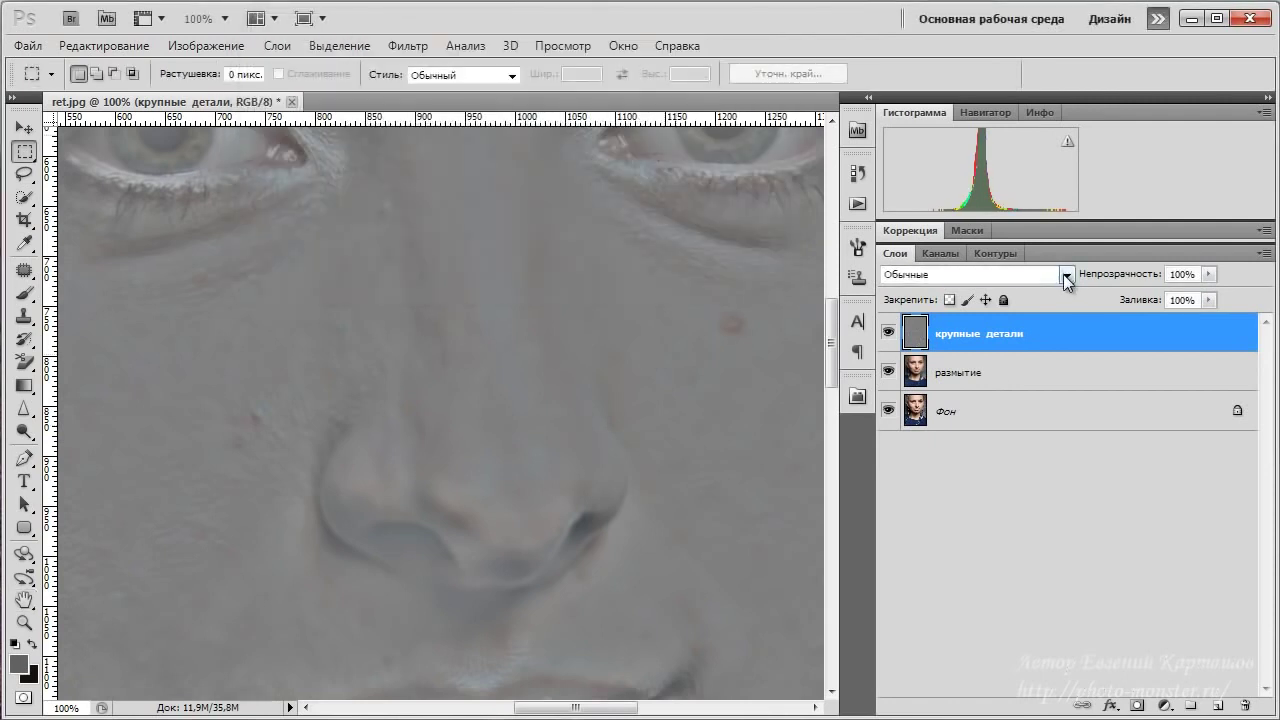
- Set the "крупные детали" layer's blend mode to Линейный свет and compare the layered result with the Фон layer alone
left_click(1067, 276)
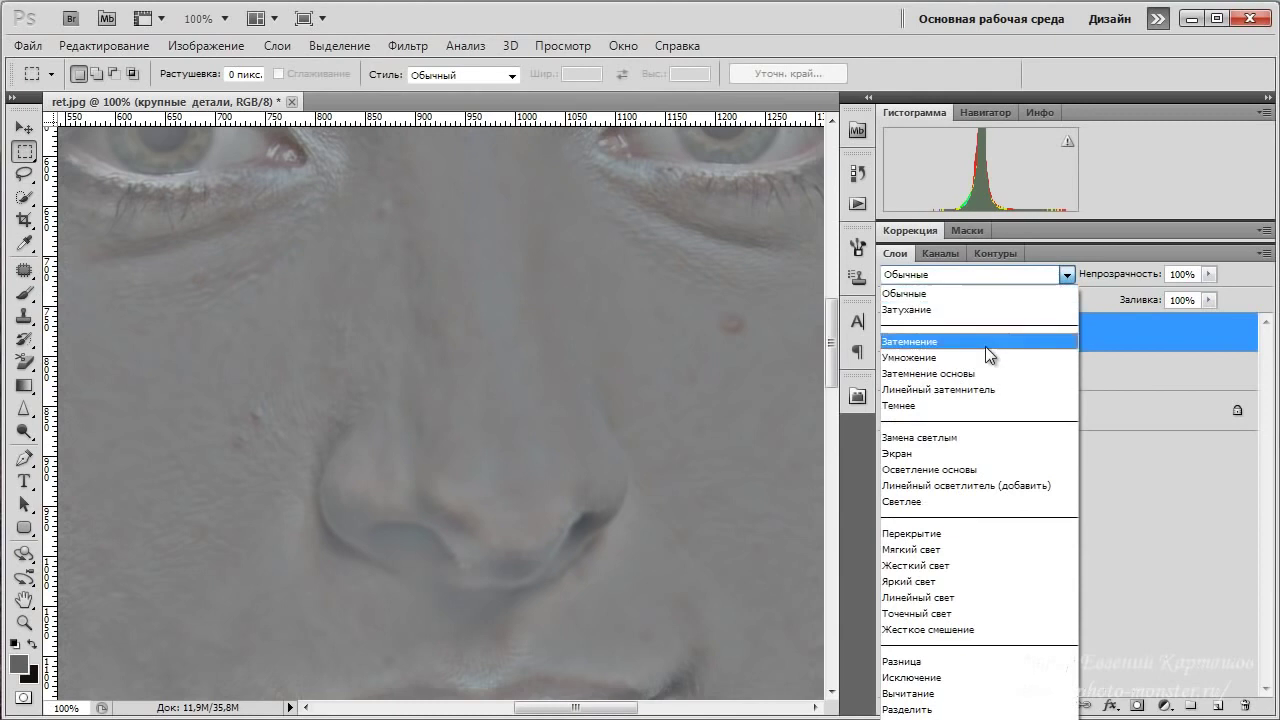
left_click(930, 597)
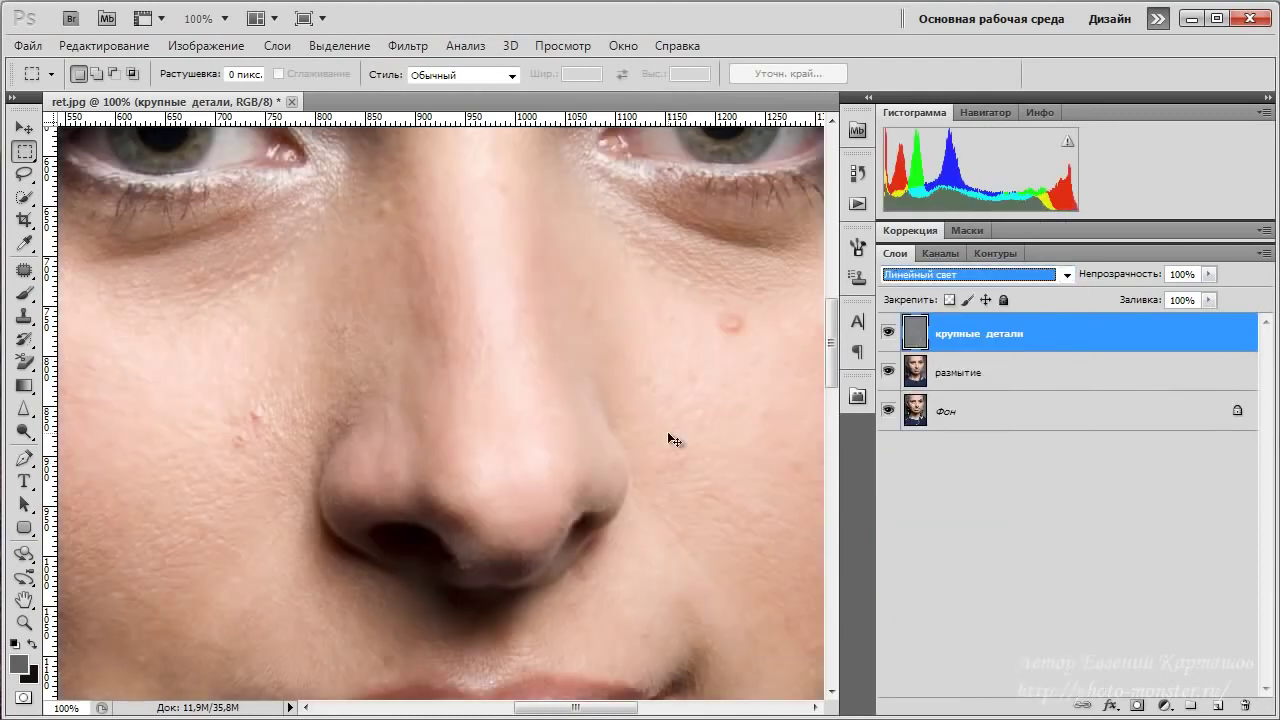
key("ctrl+minus")
left_click(887, 411, "alt")
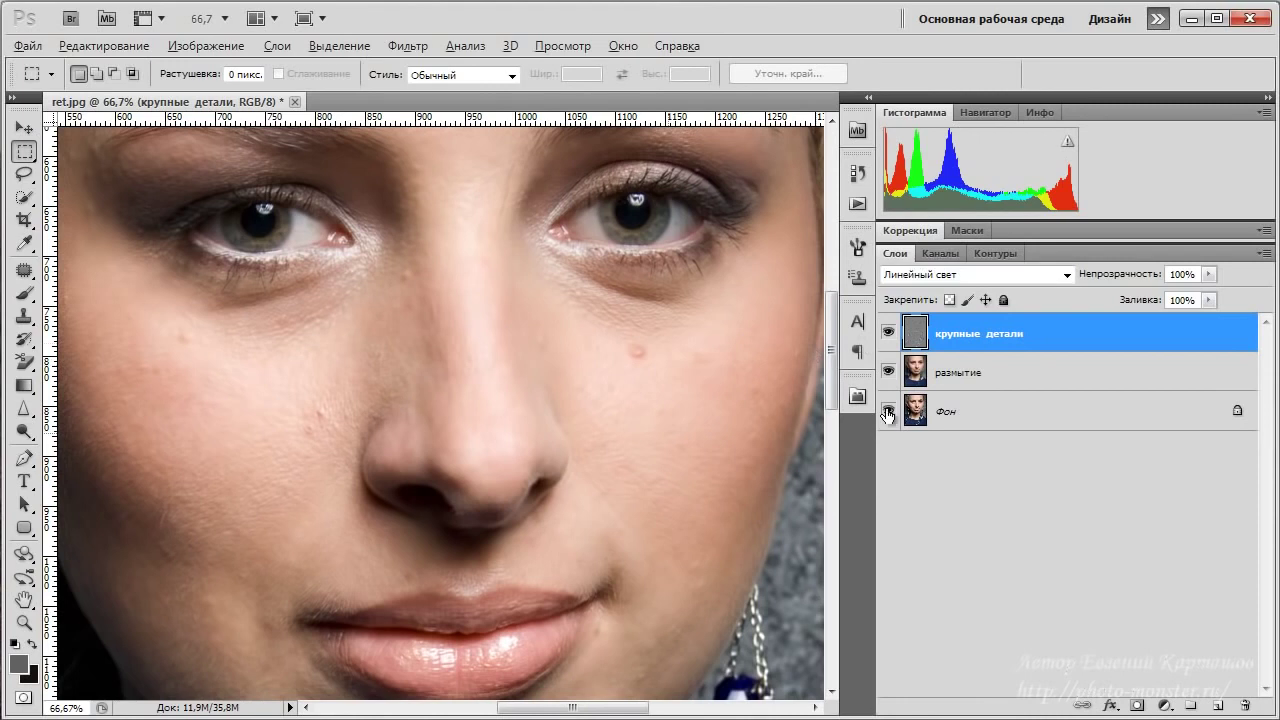
left_click(887, 411, "alt")
left_click(887, 411, "alt")
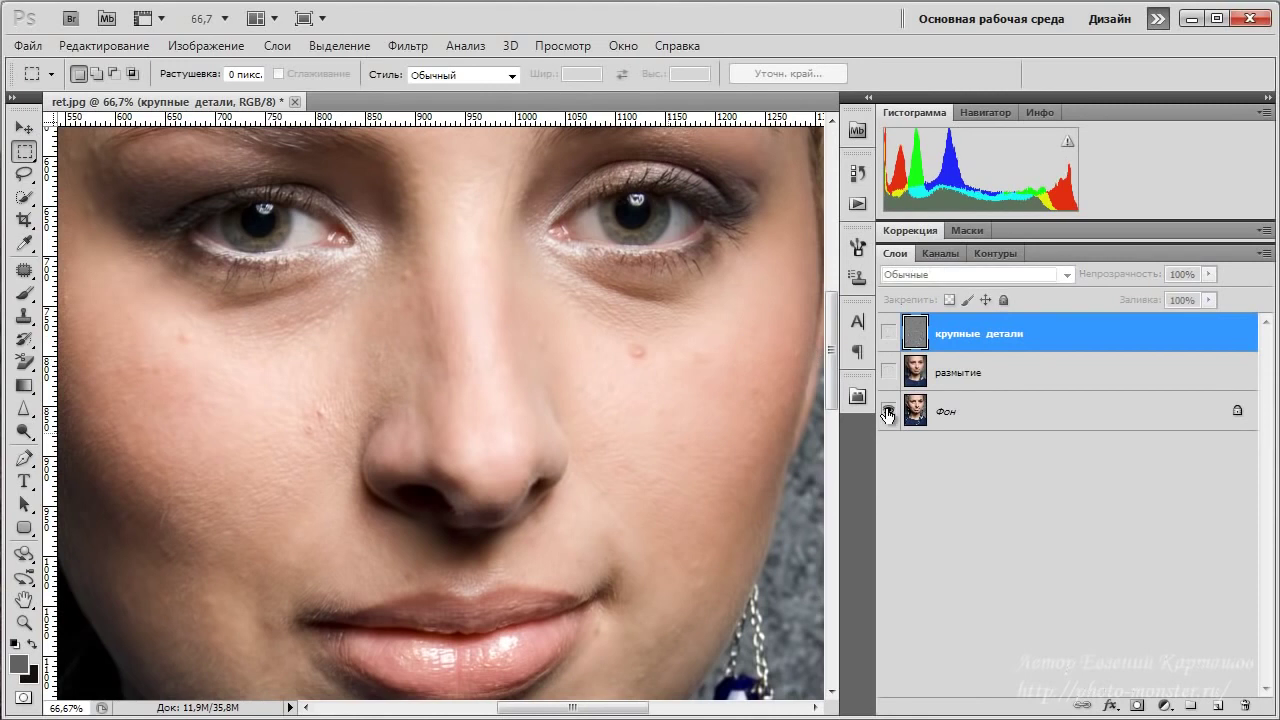
left_click(887, 411, "alt")
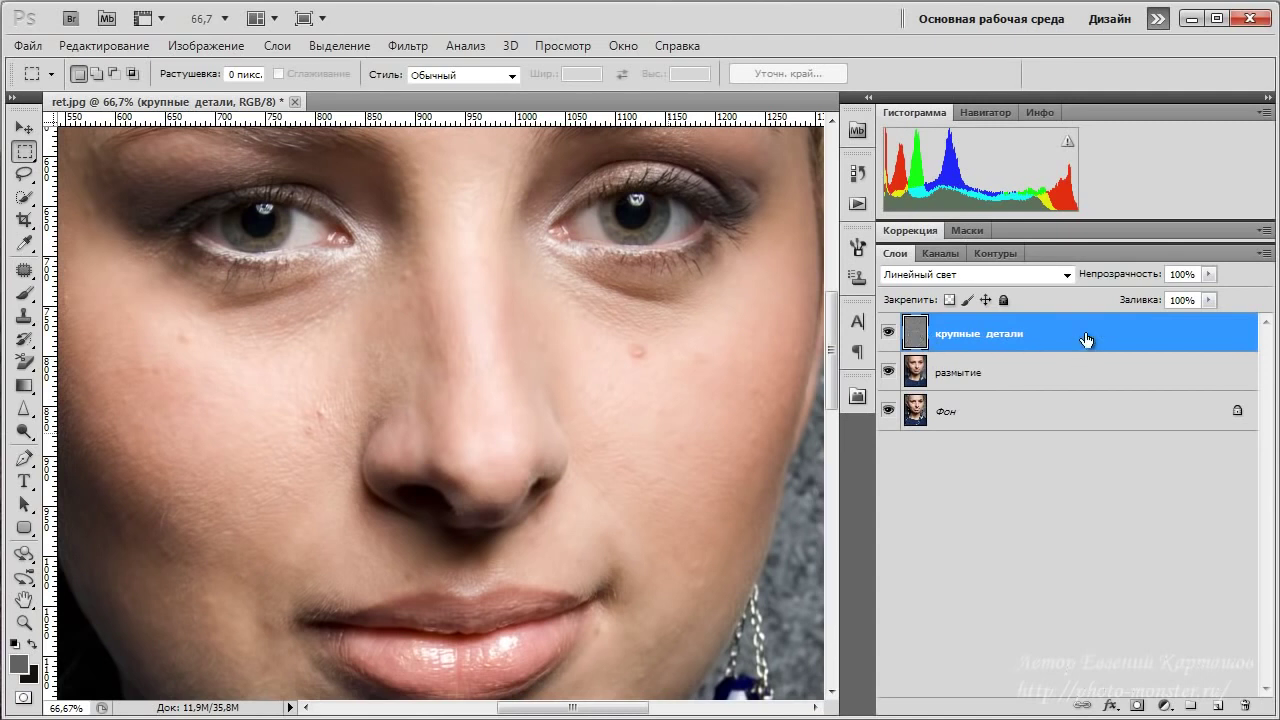
- Apply a Gaussian blur with an 8-pixel radius to the "крупные детали" layer
left_click(410, 46)
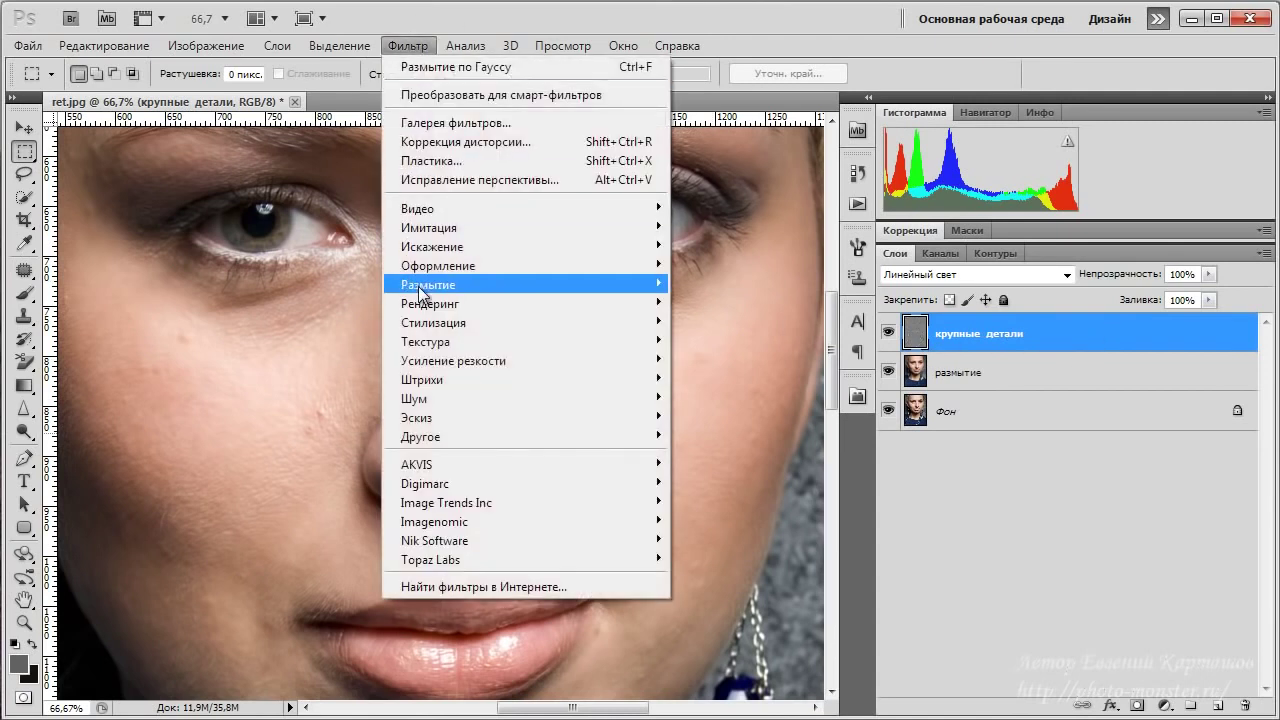
mouse_move(420, 292)
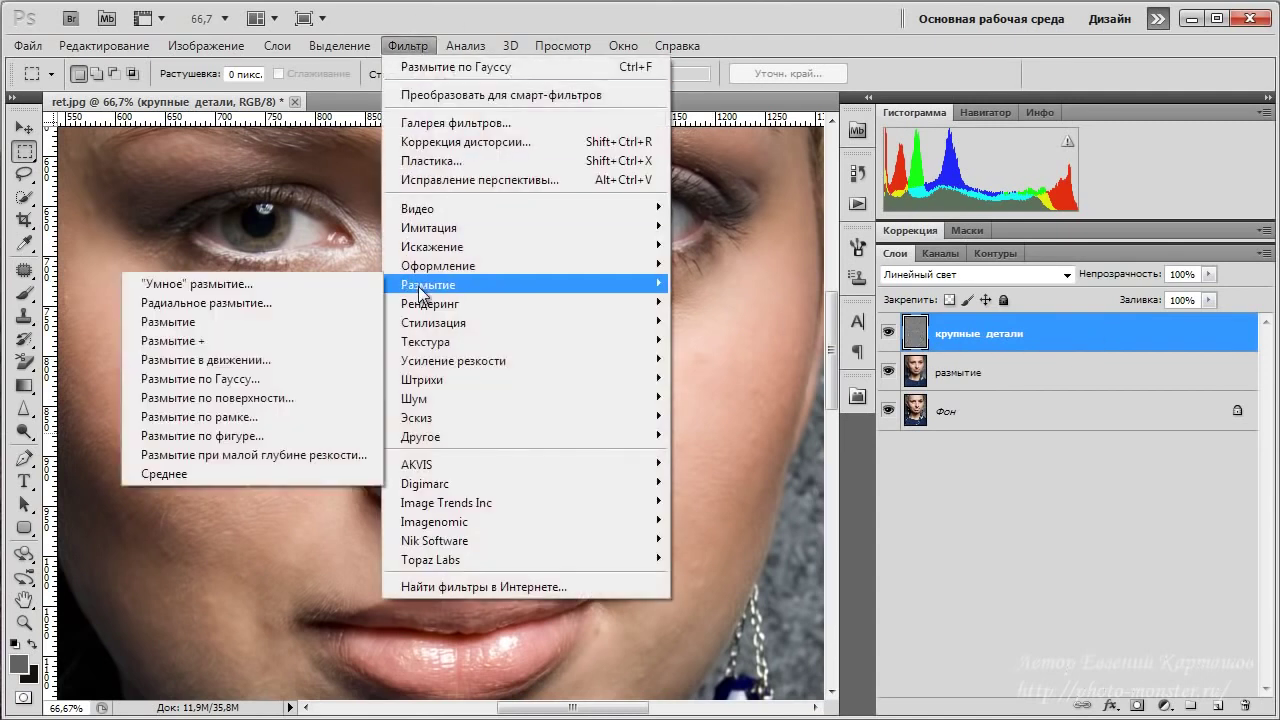
left_click(233, 383)
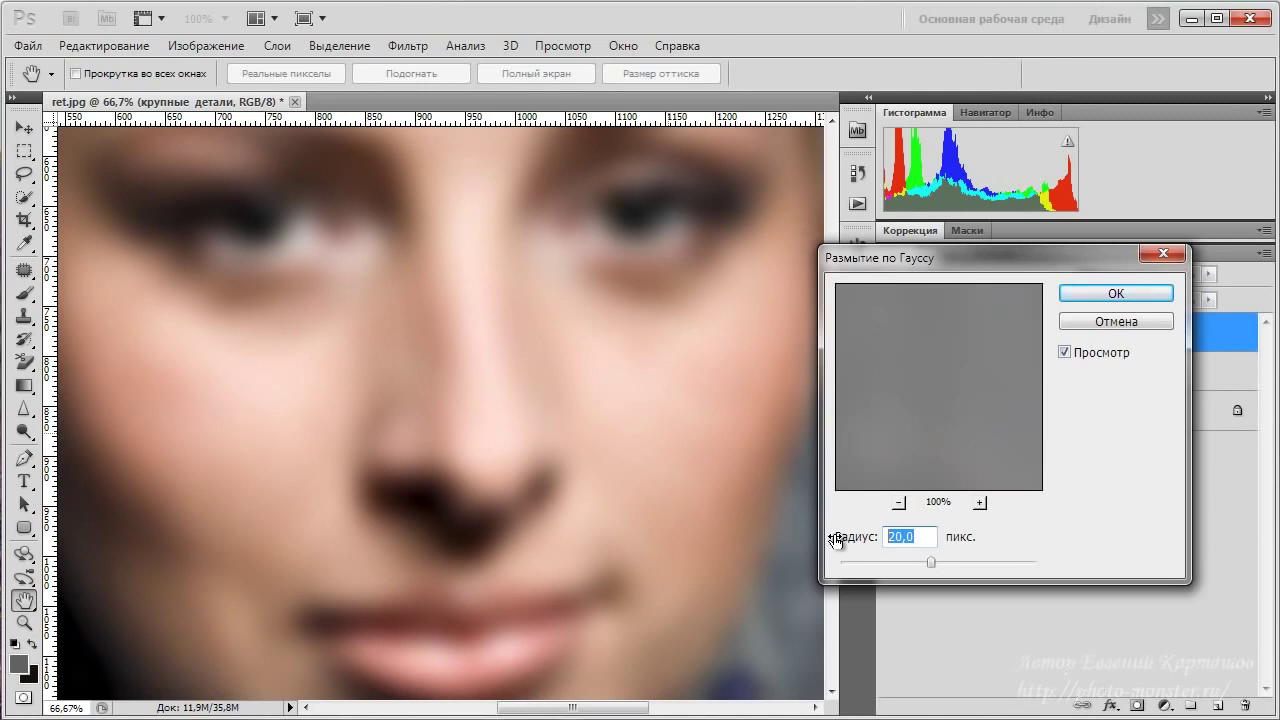
type("8")
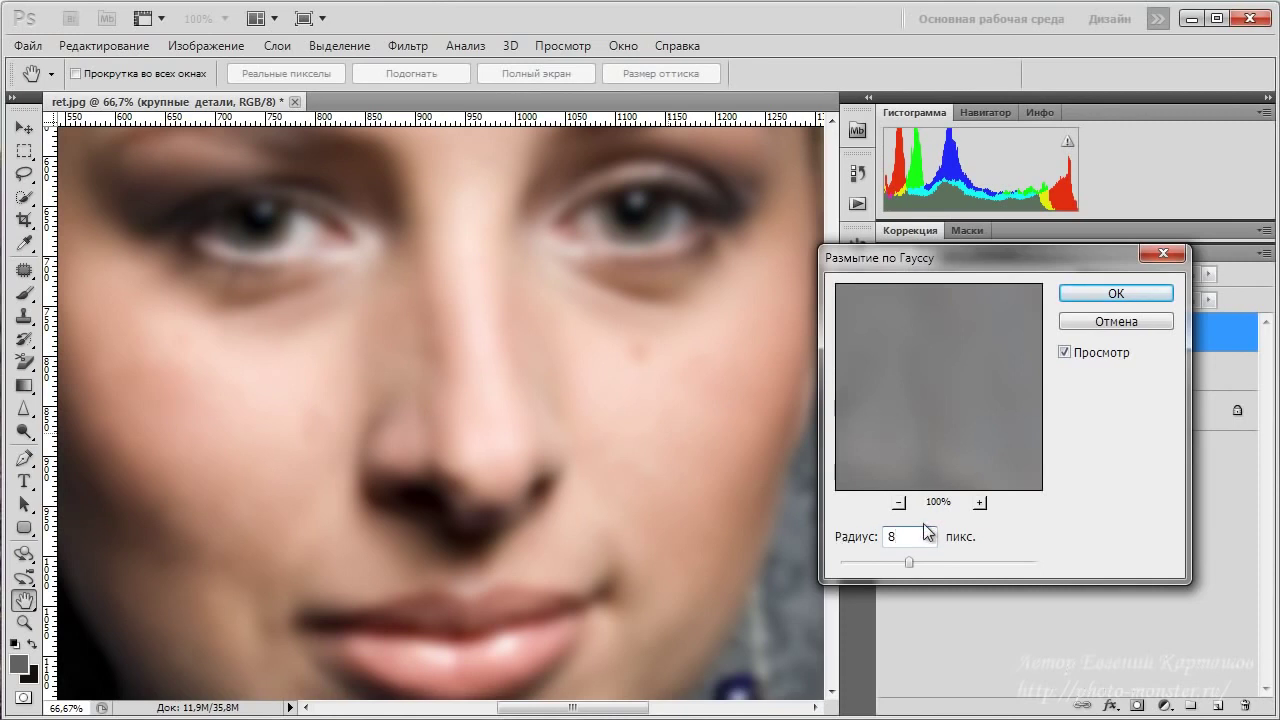
left_click(1086, 296)
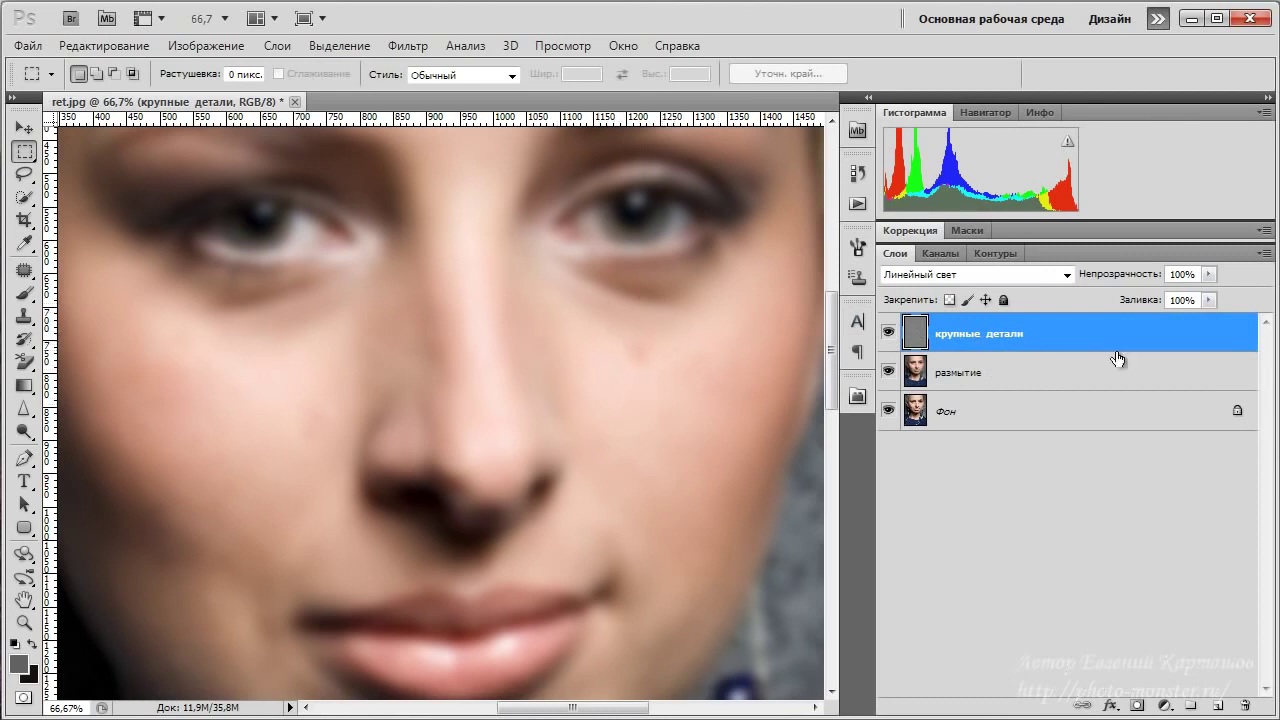
- Duplicate the Фон layer to the top of the layer stack and name the copy "мелкие детали"
left_click(1062, 424)
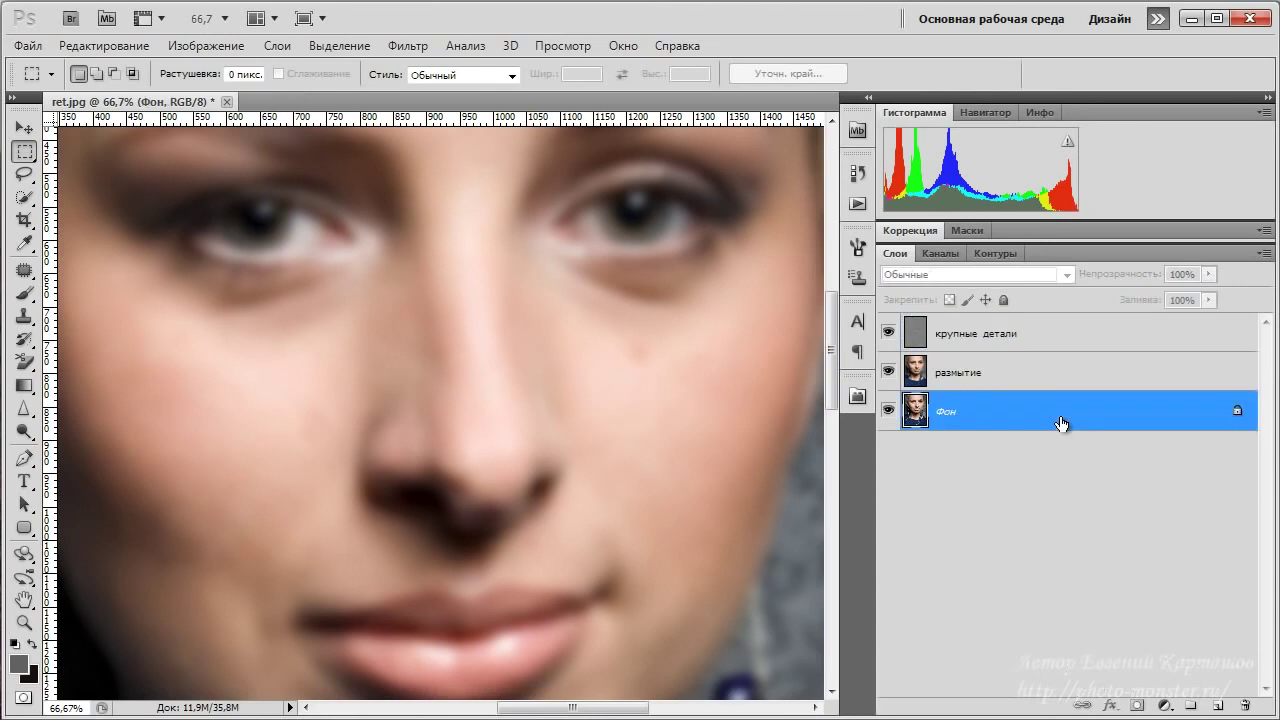
key("ctrl+j")
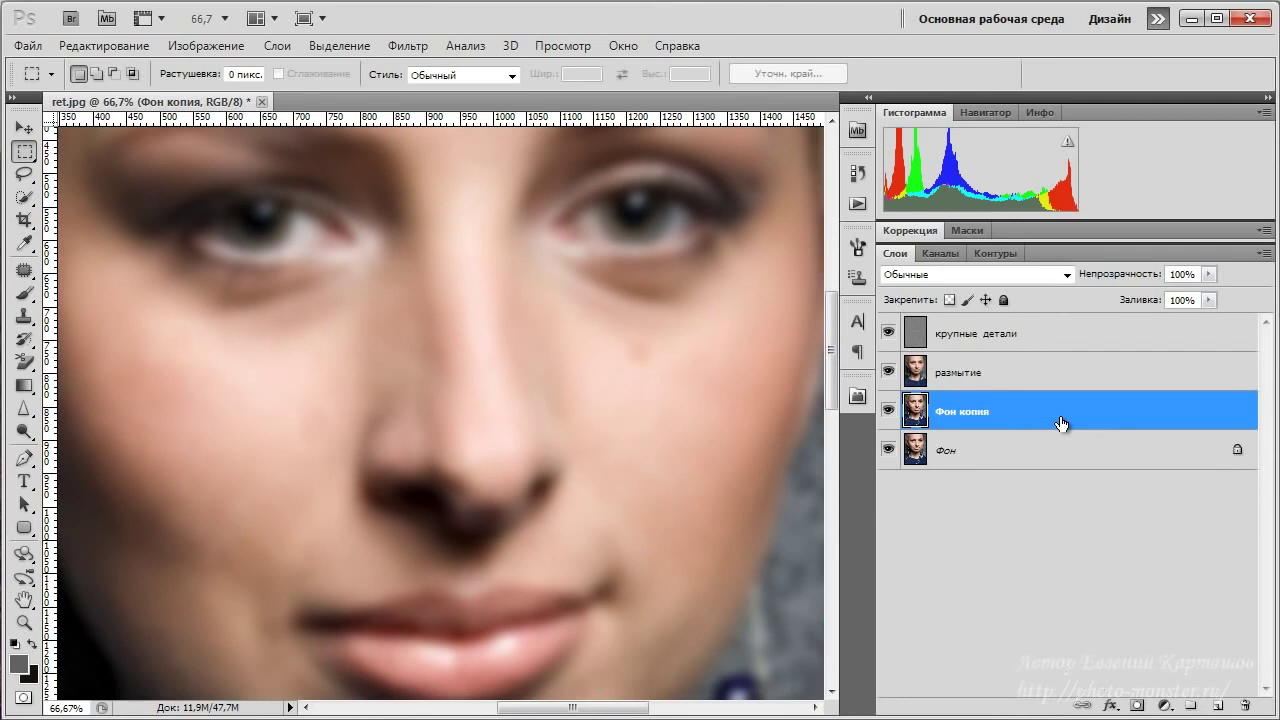
key("ctrl+shift+bracketright")
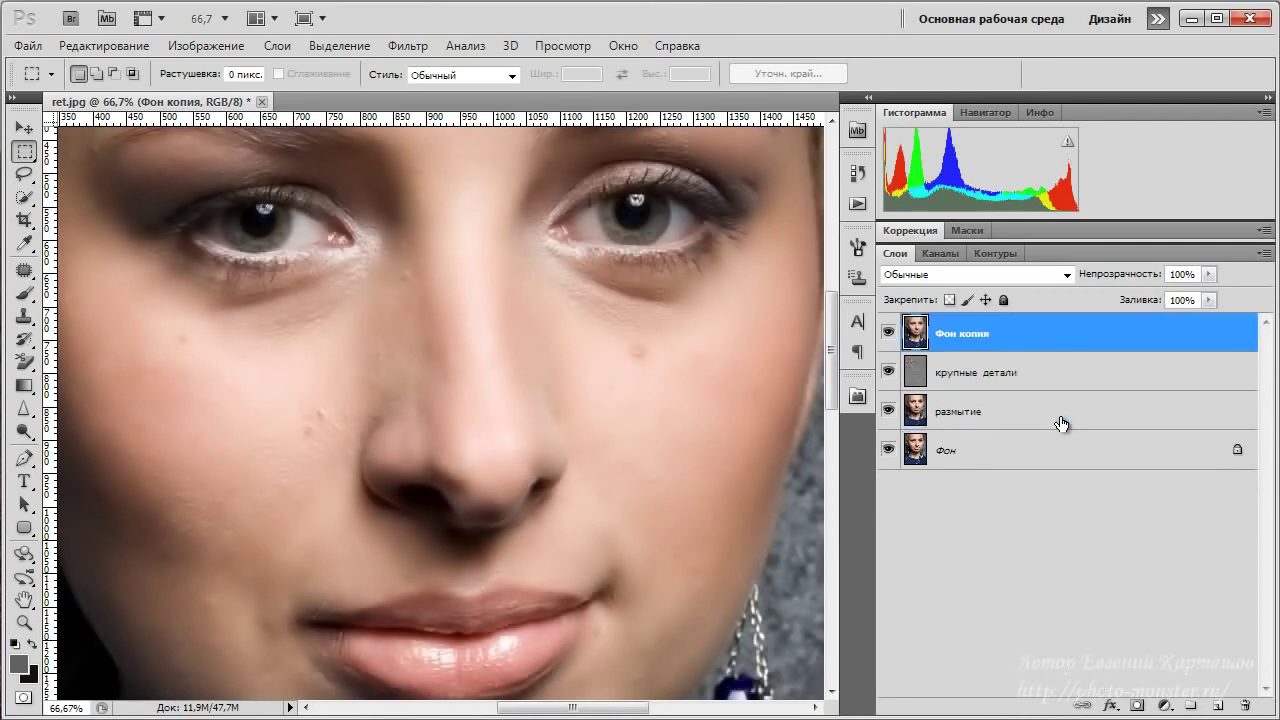
double_click(967, 340)
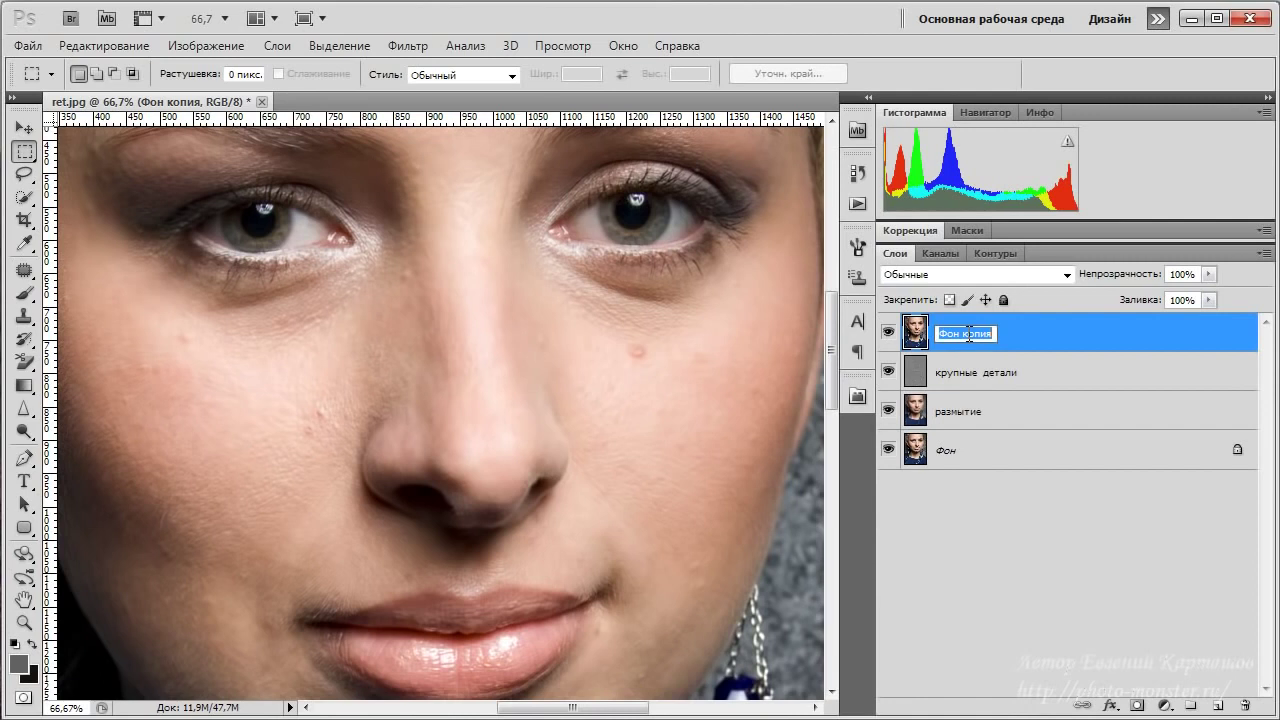
type("мелкие детали")
key("Return")
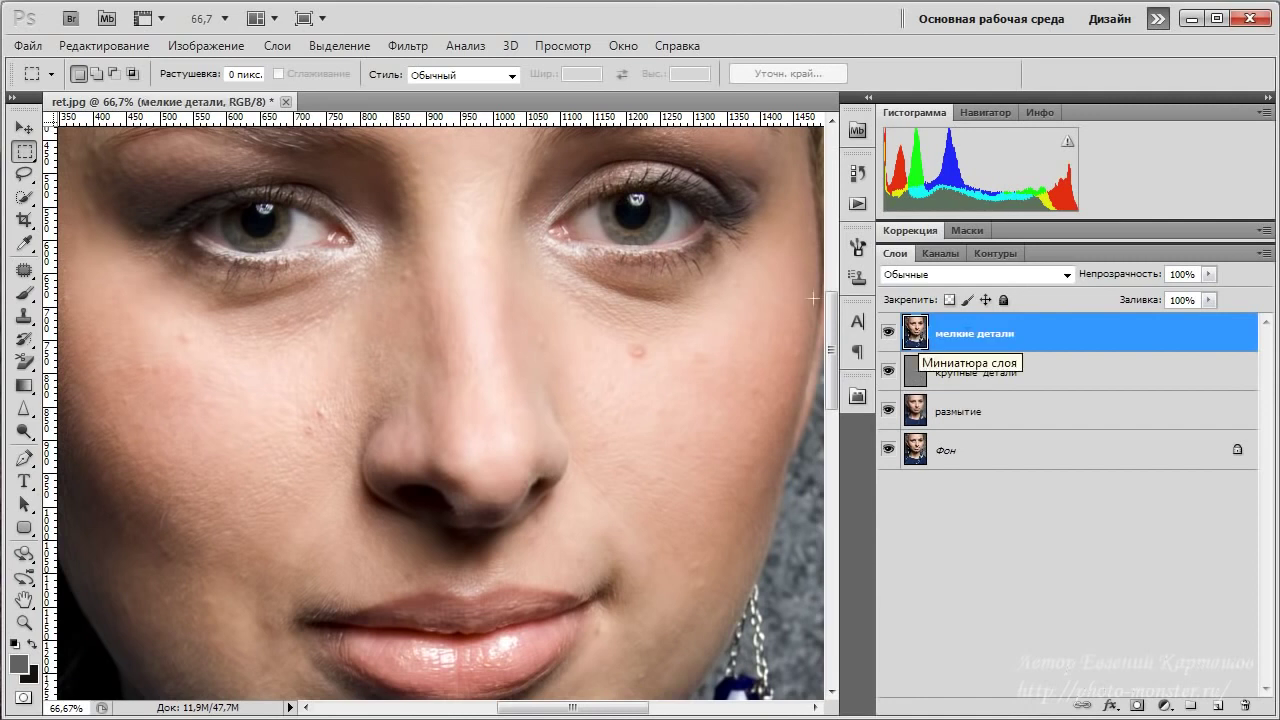
- Apply a Gaussian blur with an 8-pixel radius to the "мелкие детали" layer
left_click(419, 48)
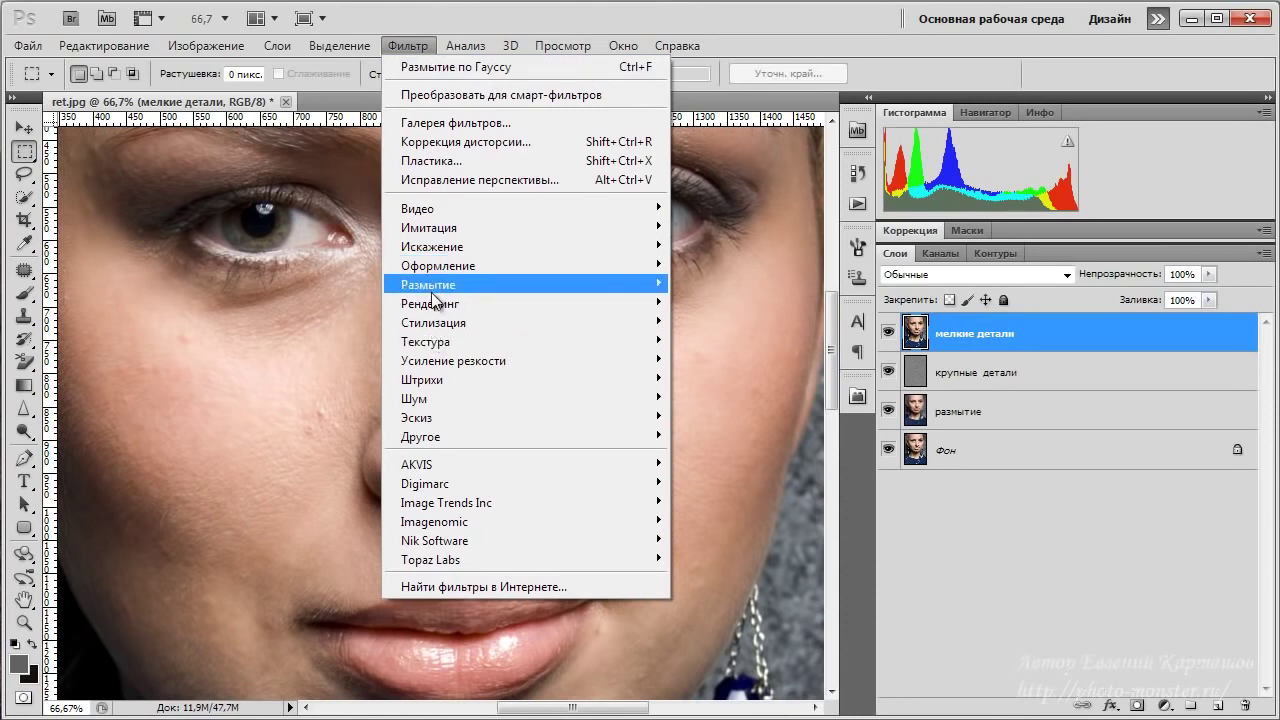
mouse_move(432, 287)
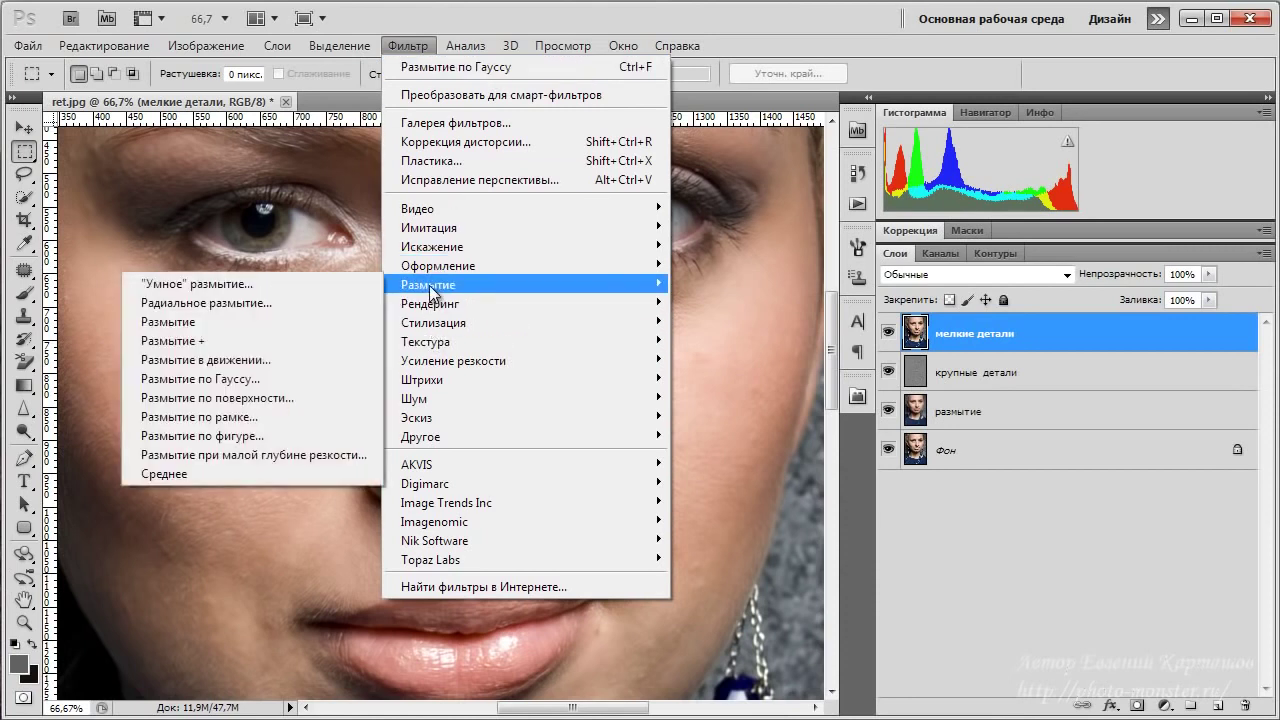
left_click(250, 378)
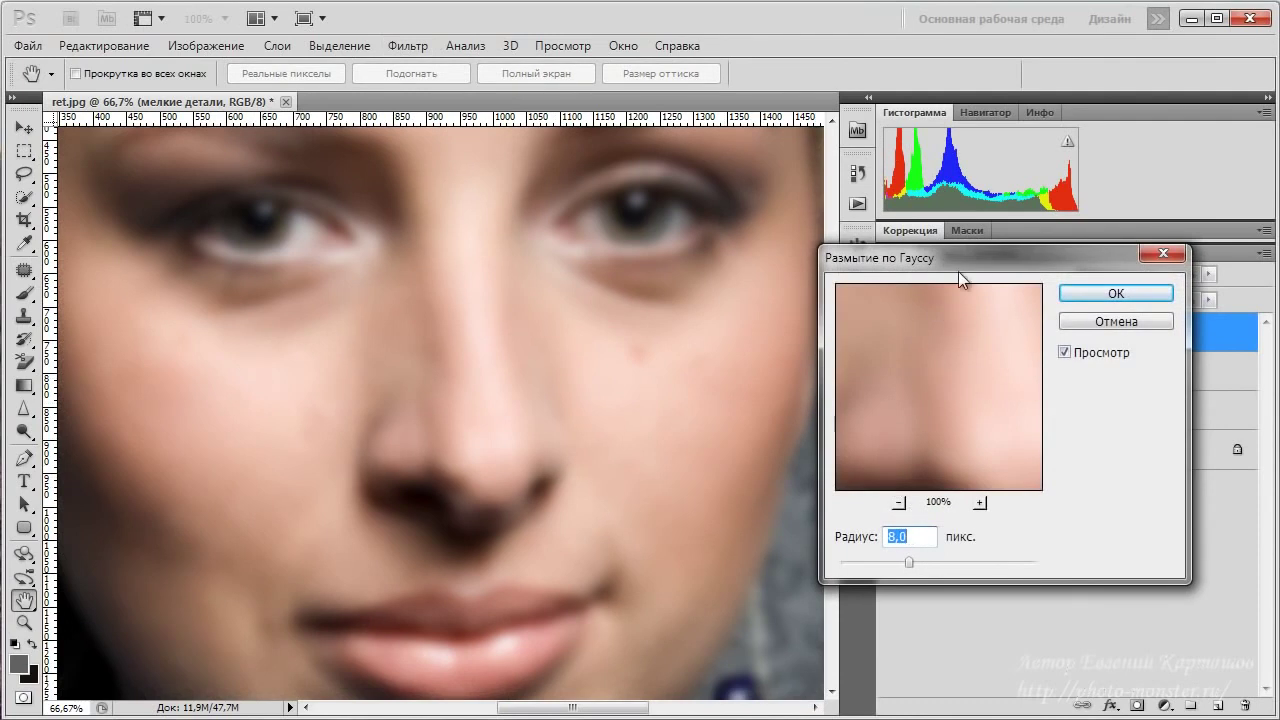
left_click_drag(956, 269, 637, 273)
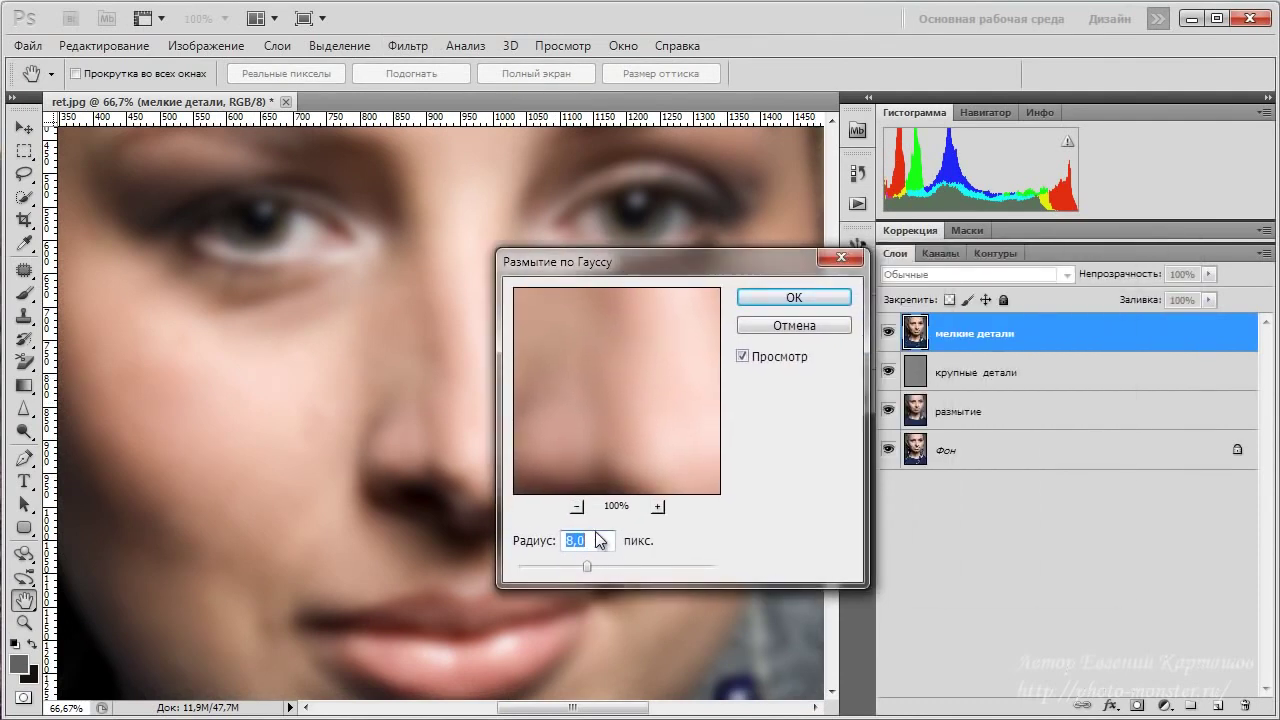
left_click(752, 299)
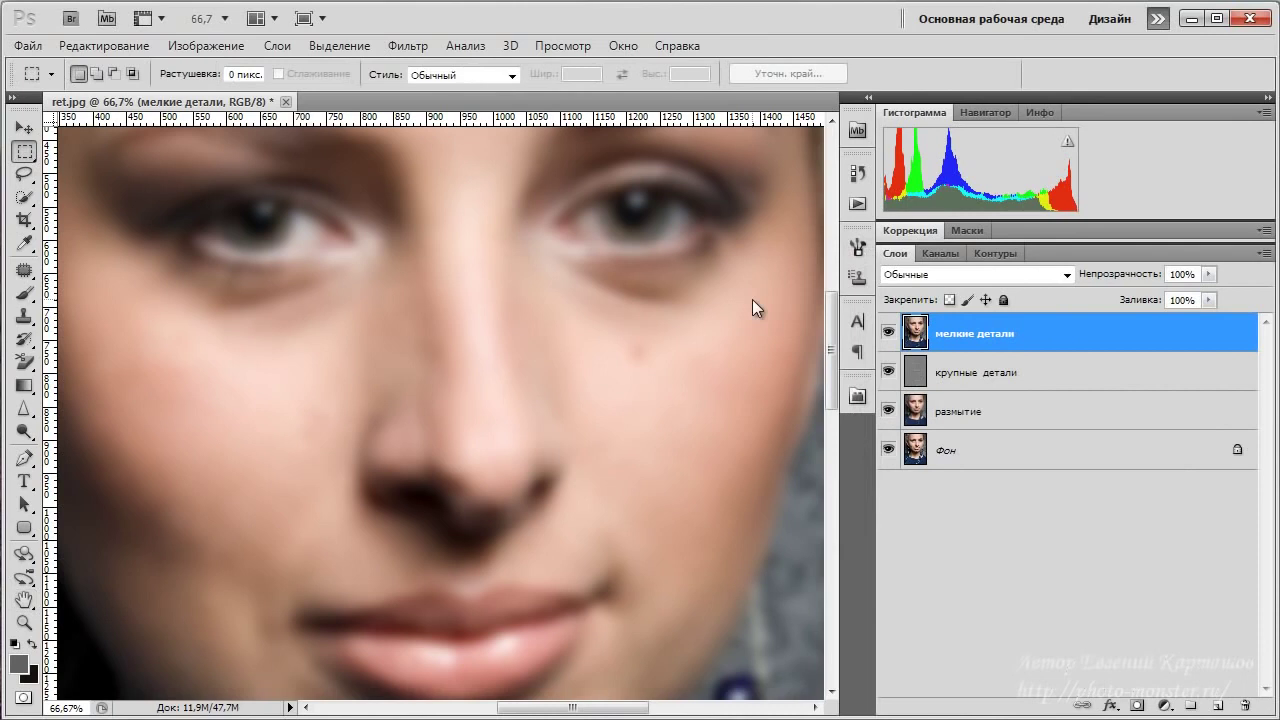
- Apply the Фон layer to "мелкие детали" as an external channel with Вычитание blending, scale 2 and offset 128
left_click(215, 47)
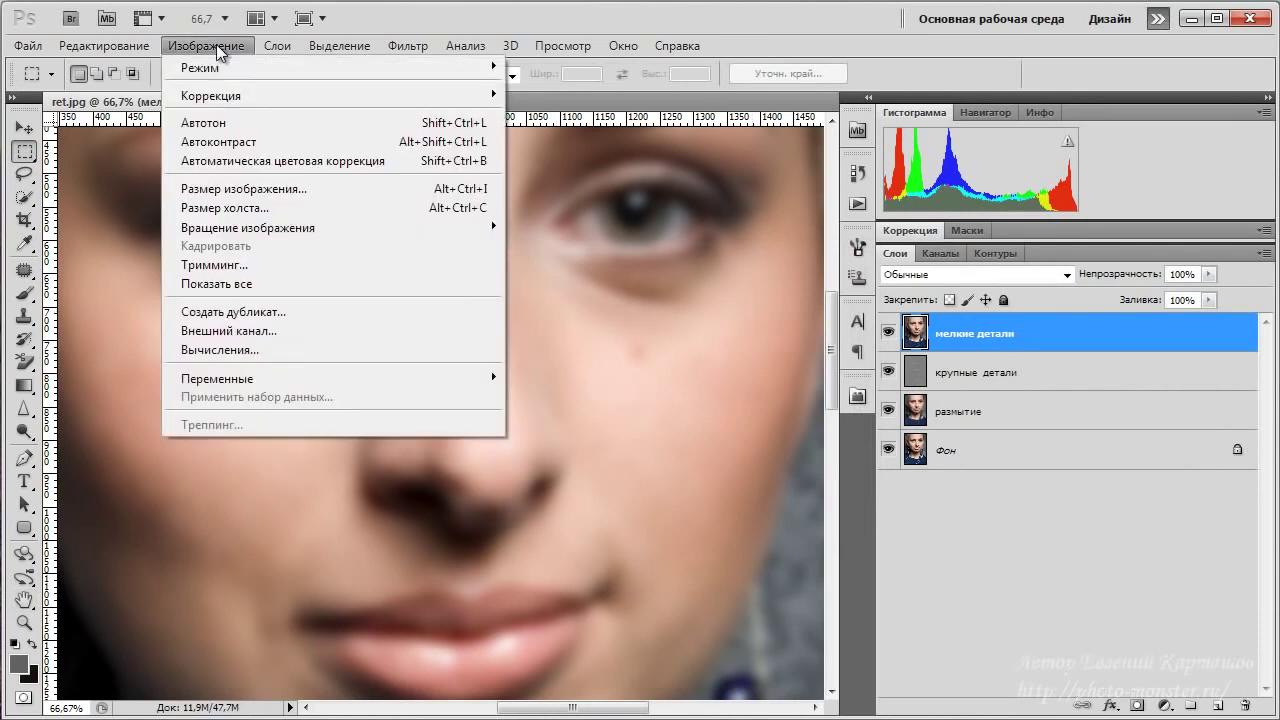
left_click(247, 333)
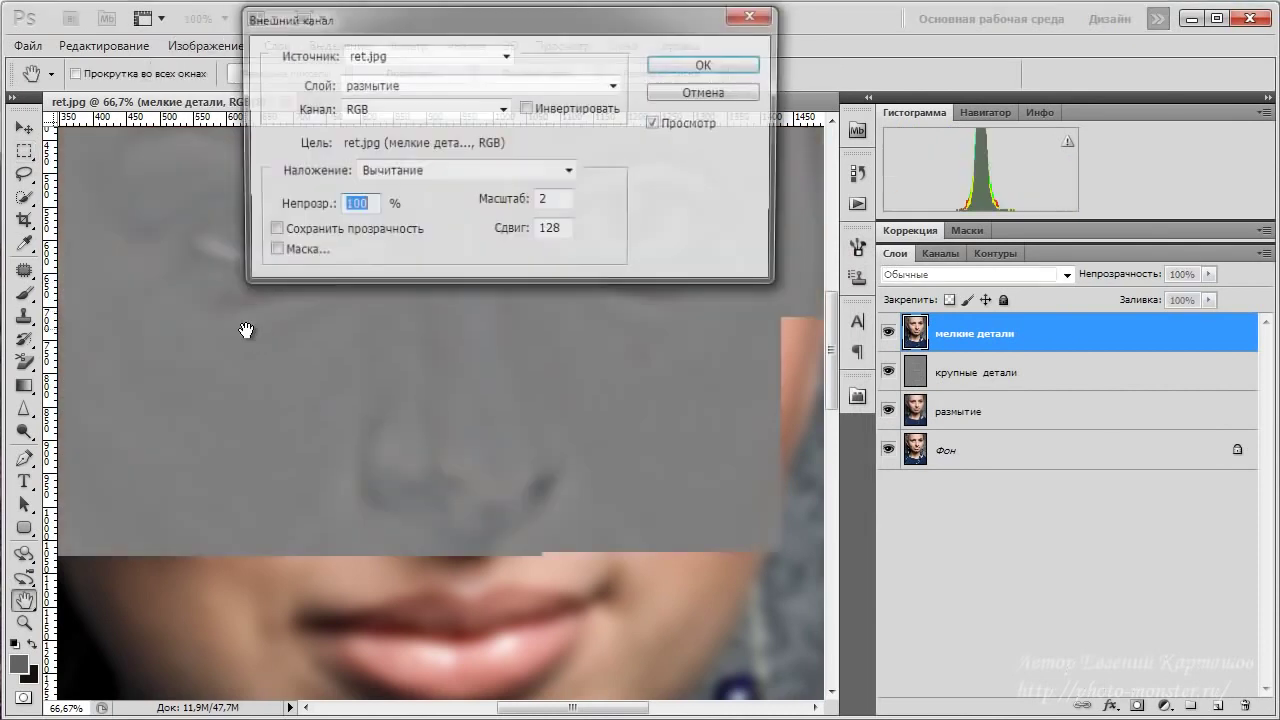
left_click_drag(455, 19, 559, 208)
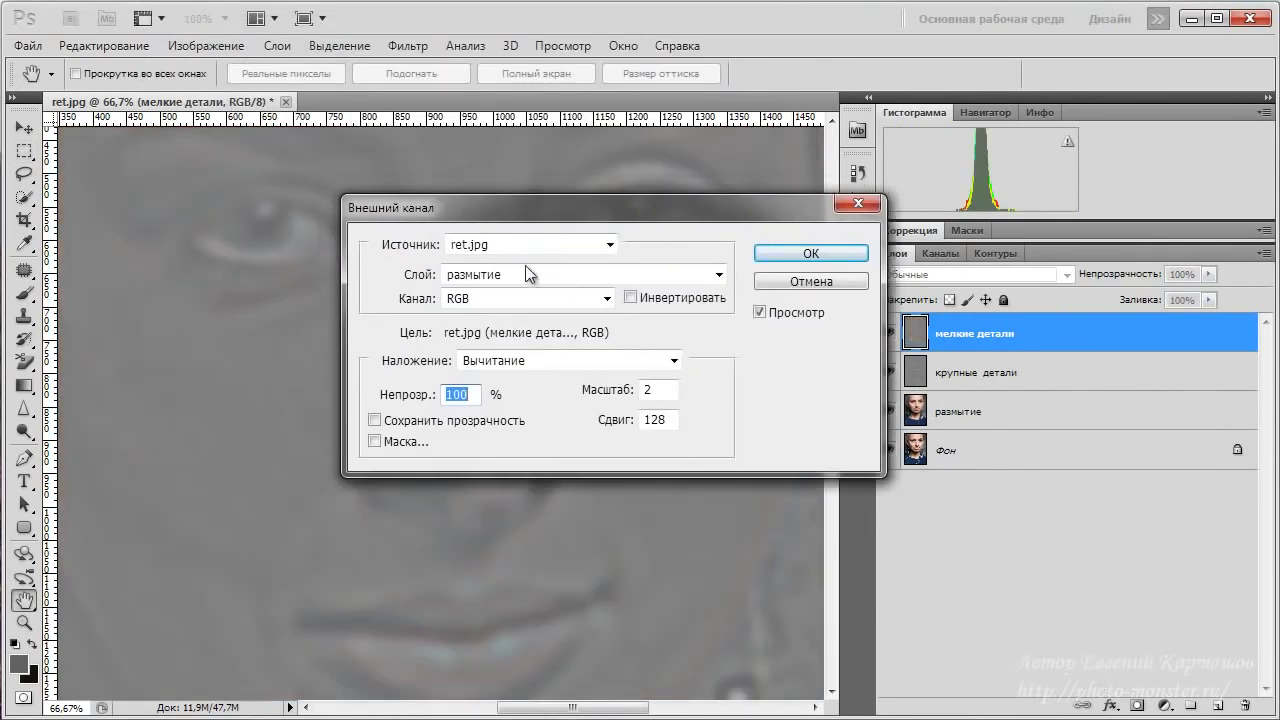
left_click(719, 274)
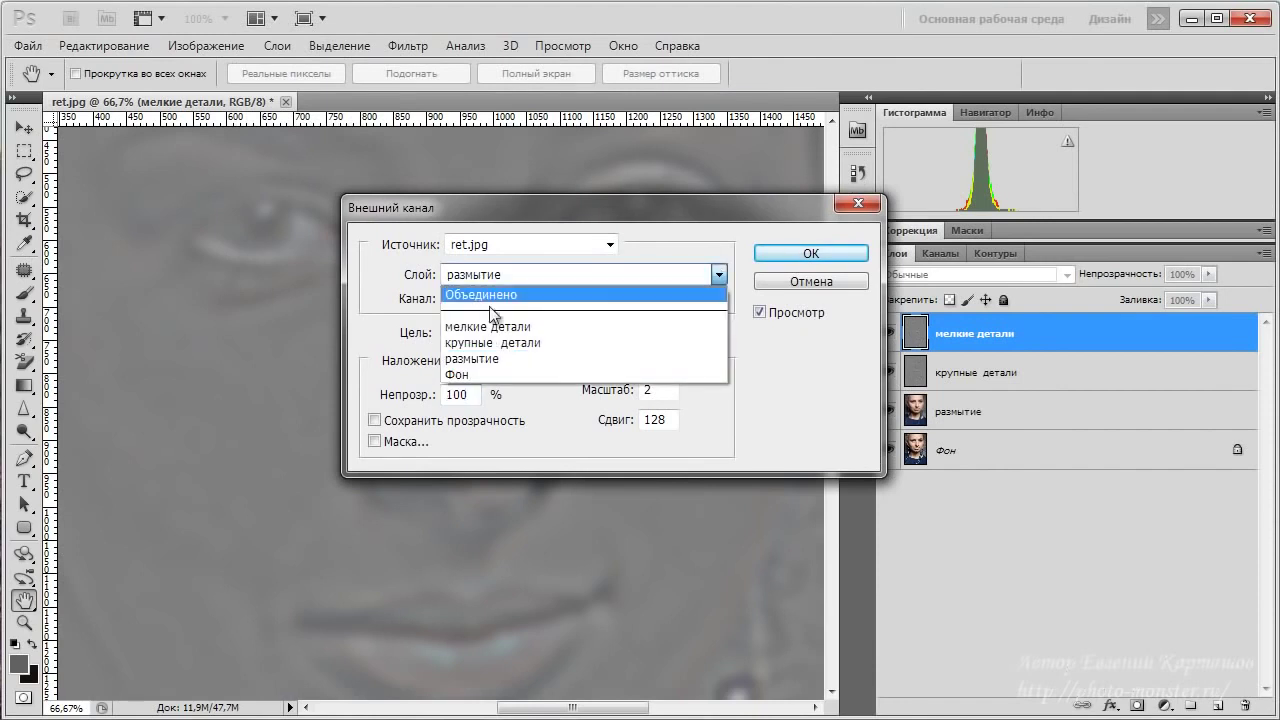
left_click(469, 373)
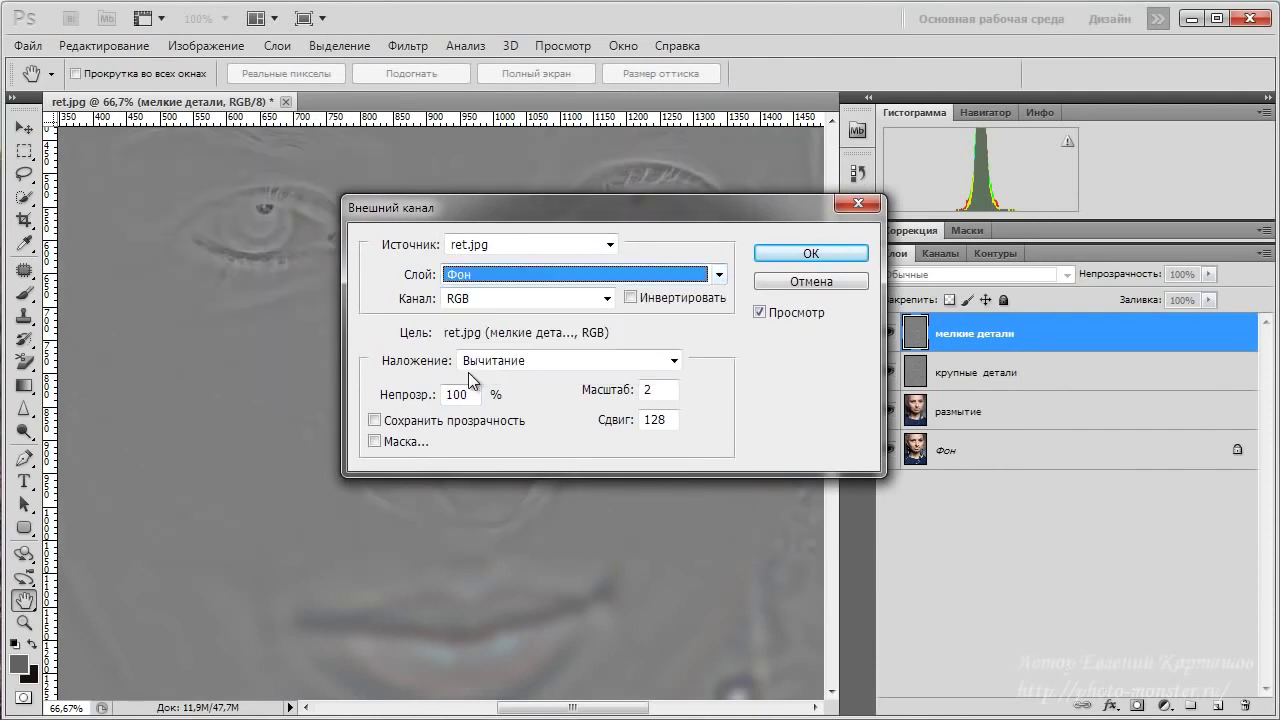
left_click(779, 251)
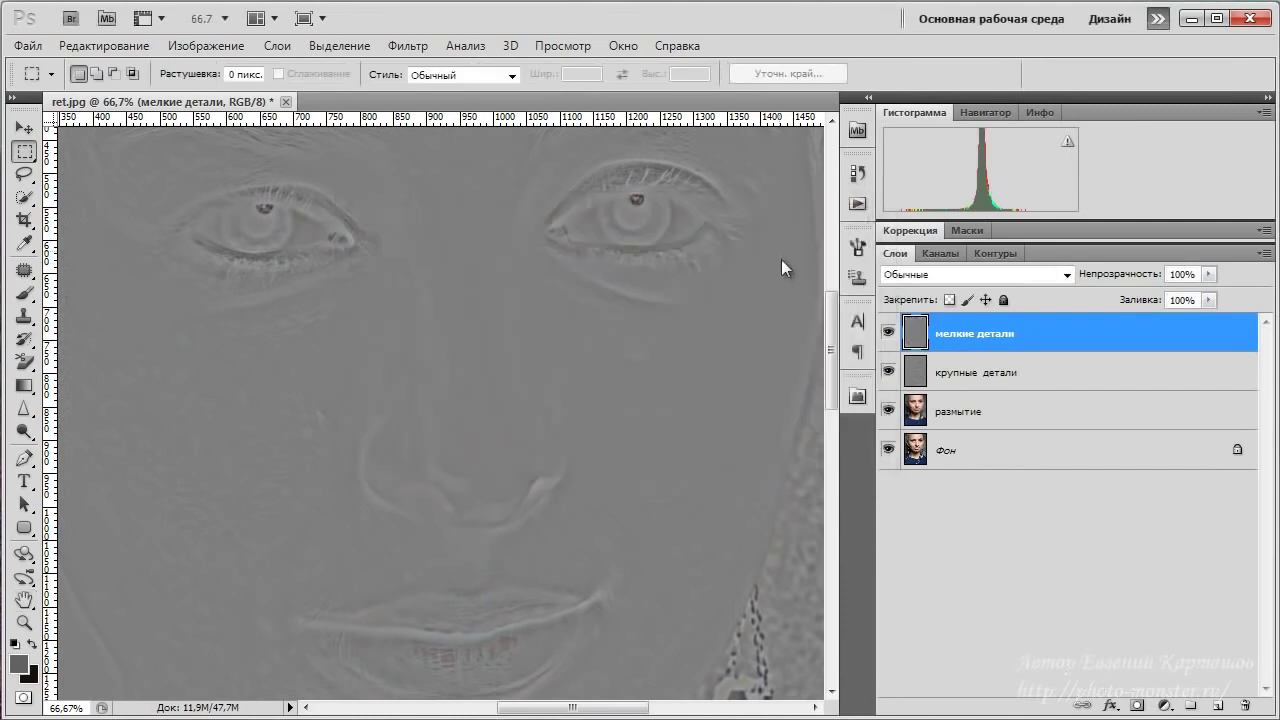
- Set the "мелкие детали" layer's blend mode to Линейный свет and invert the layer
left_click(1007, 270)
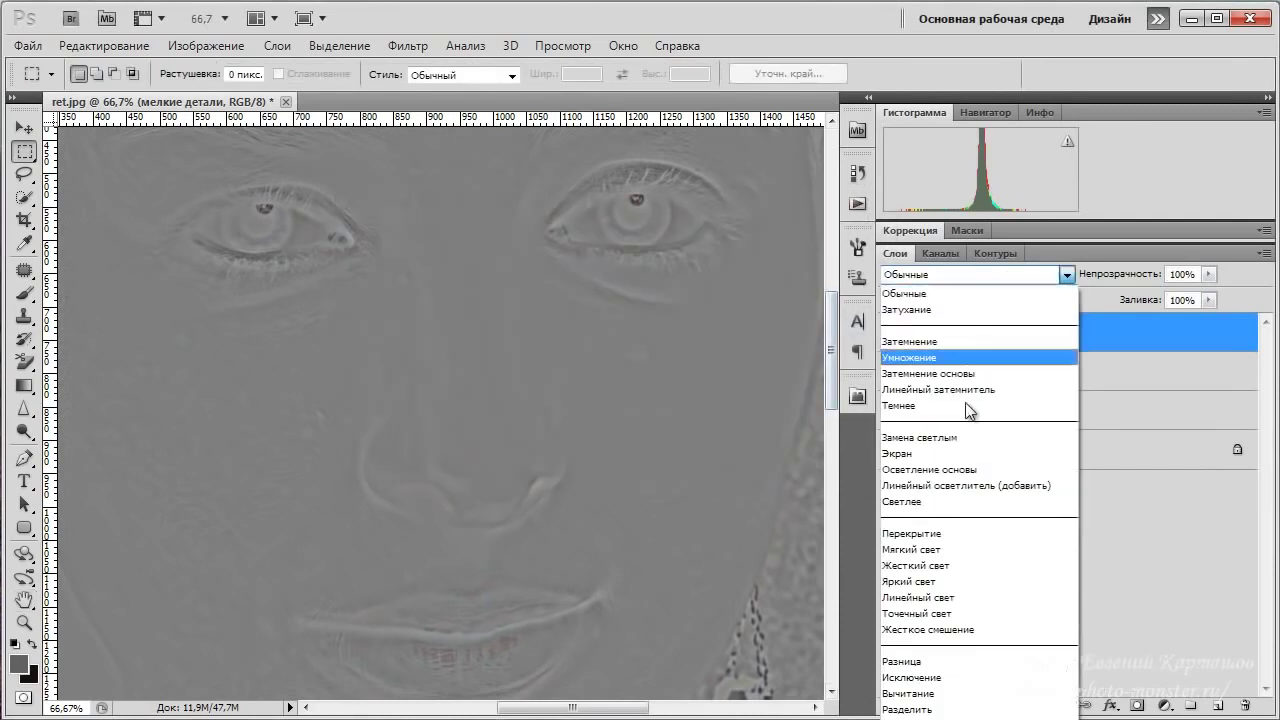
left_click(931, 598)
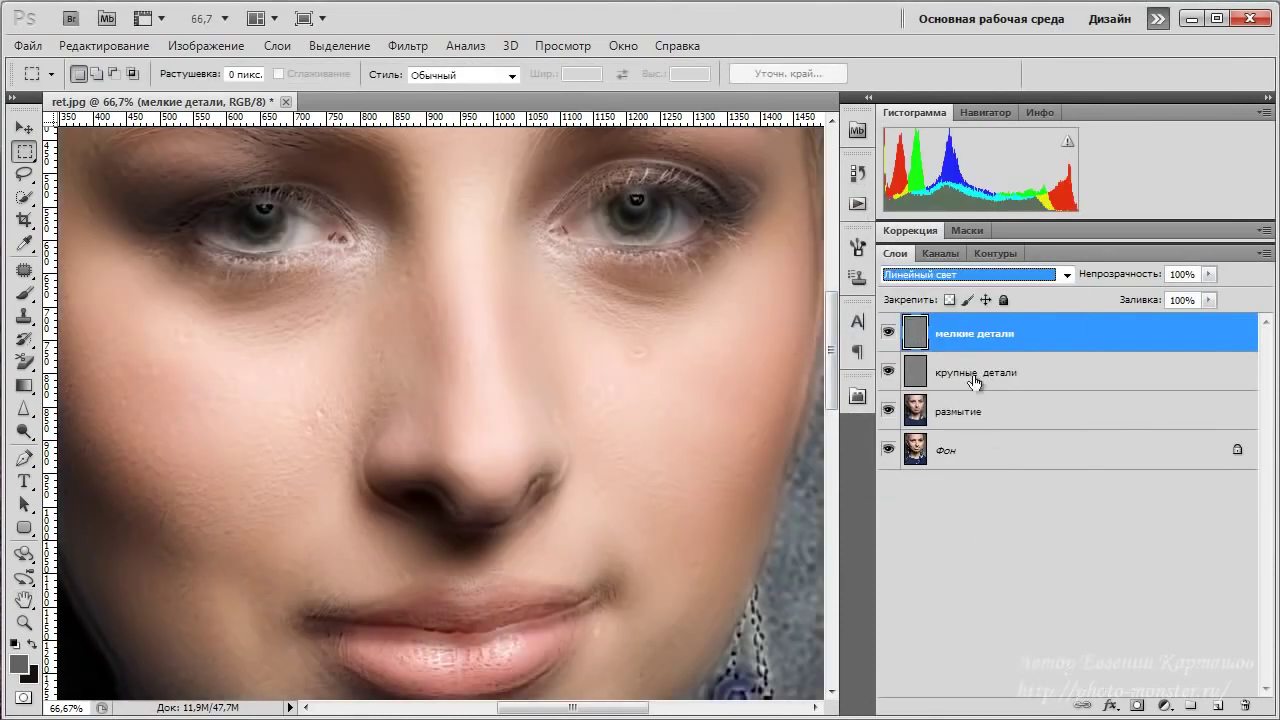
left_click(913, 340)
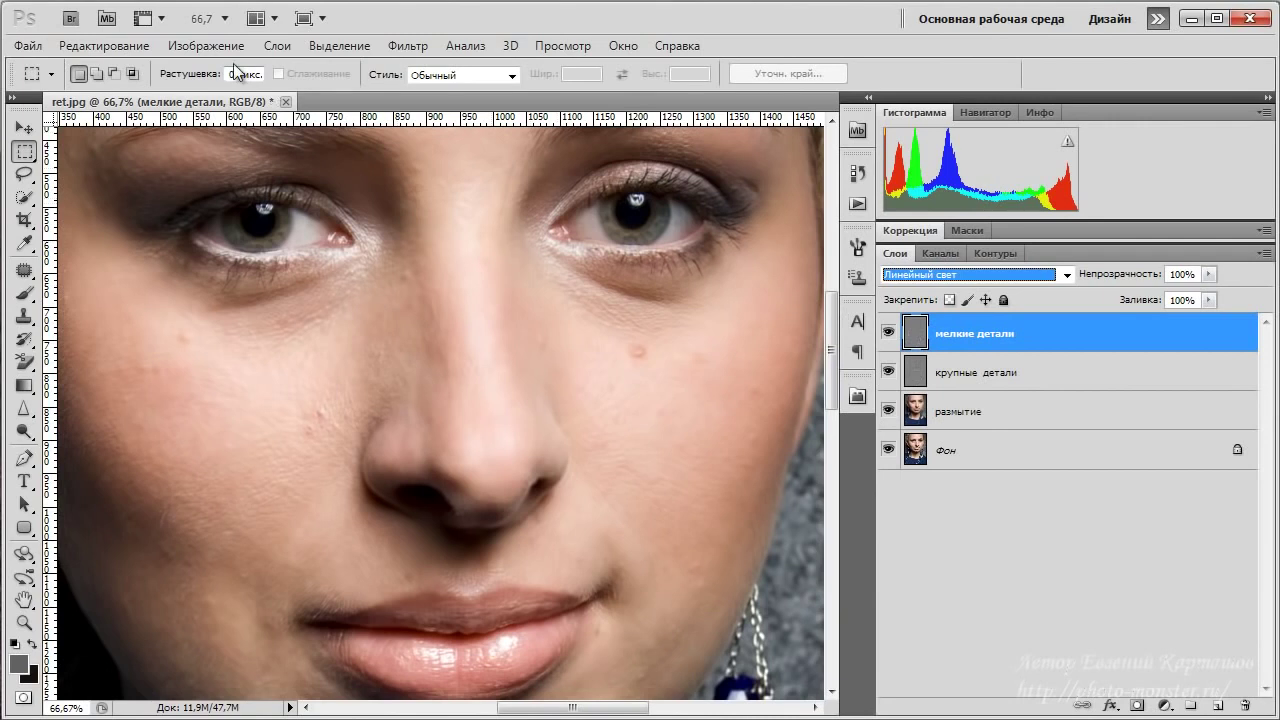
left_click(212, 46)
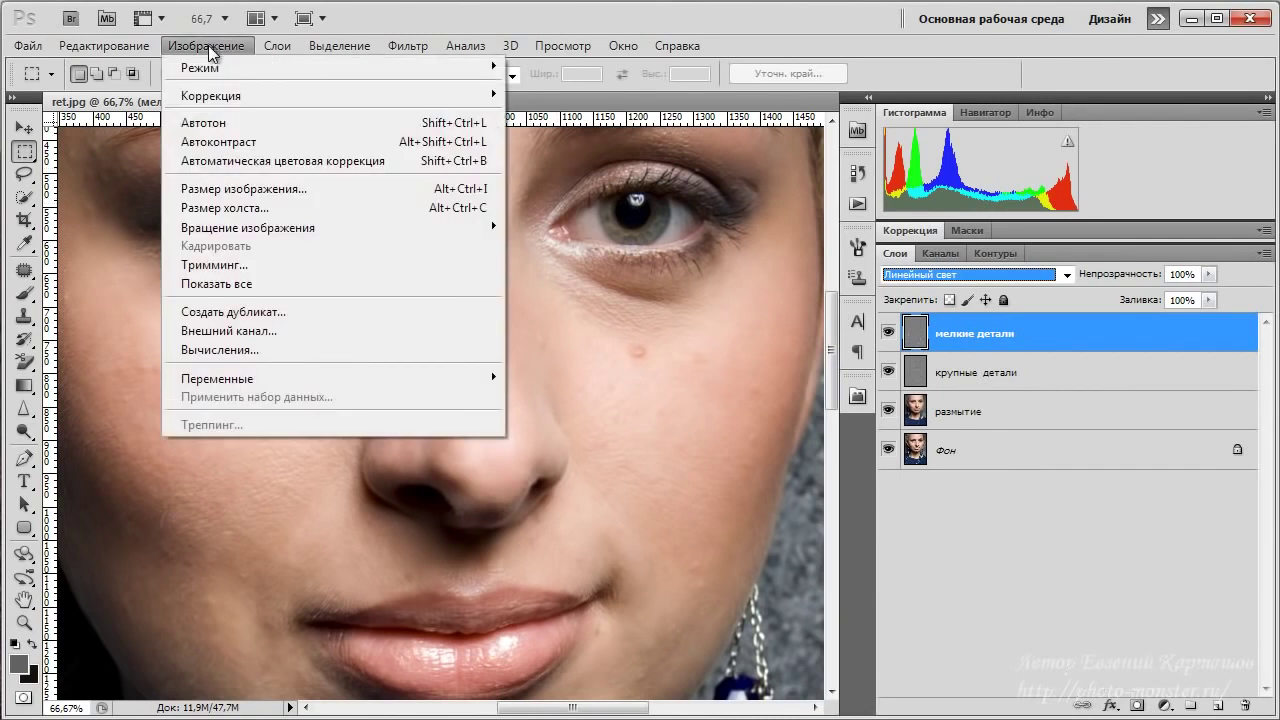
mouse_move(224, 96)
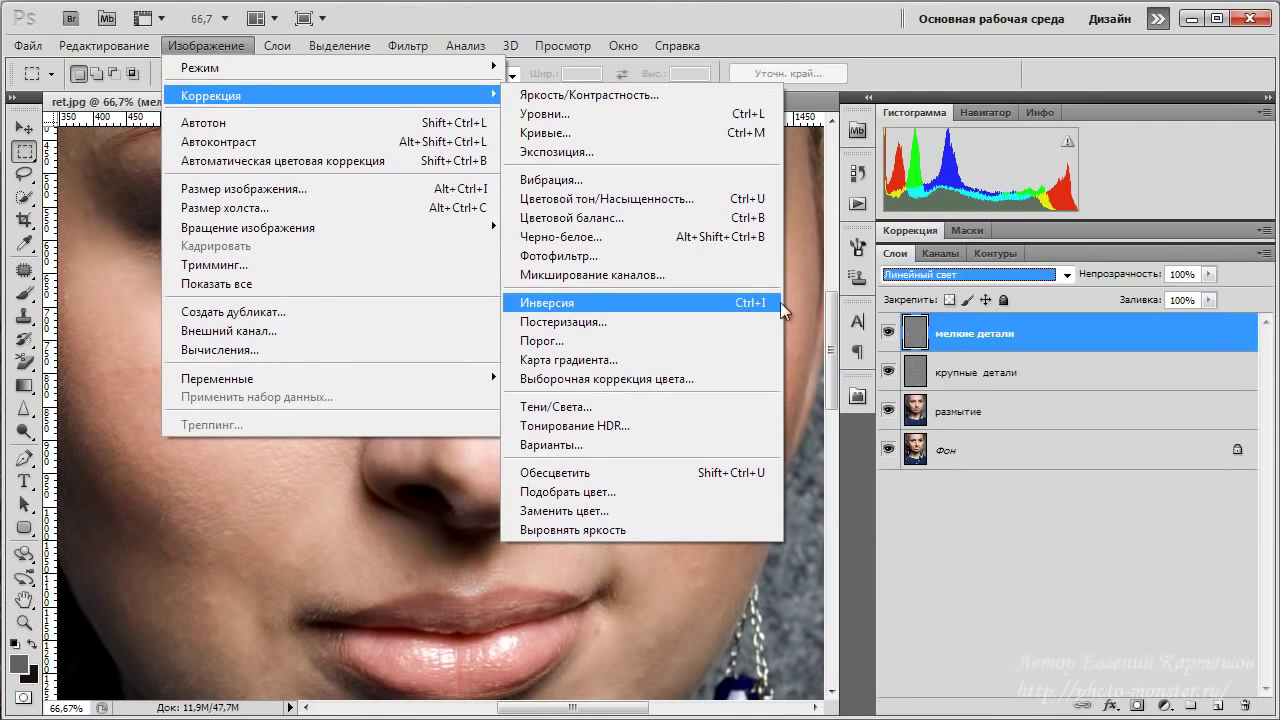
left_click(1055, 626)
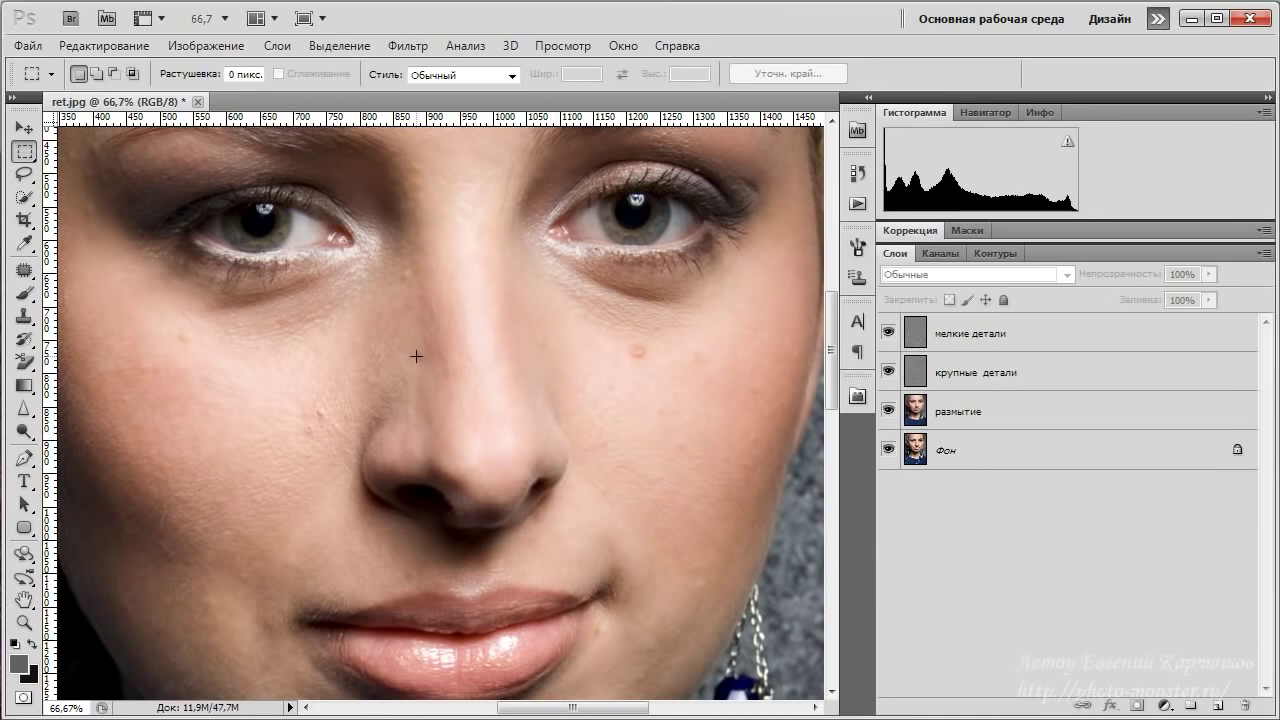
- Apply a Gaussian blur with a 3-pixel radius to the "мелкие детали" layer
left_click(1029, 345)
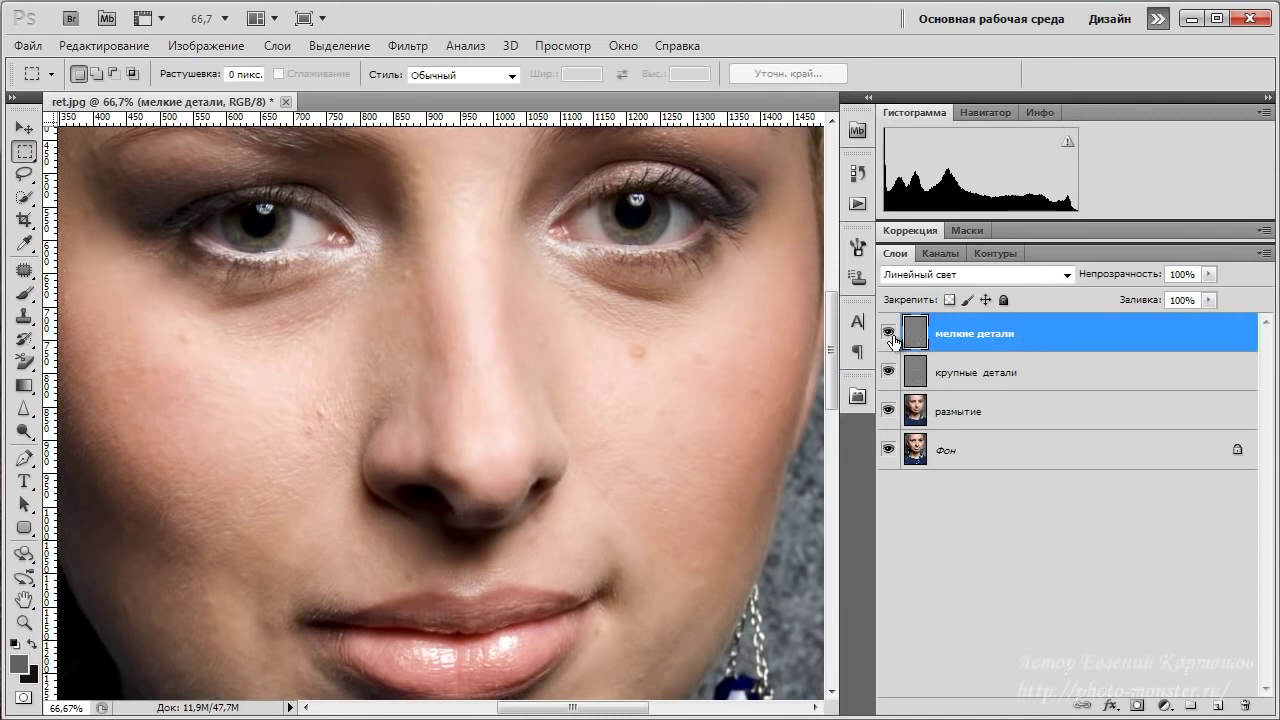
left_click(402, 46)
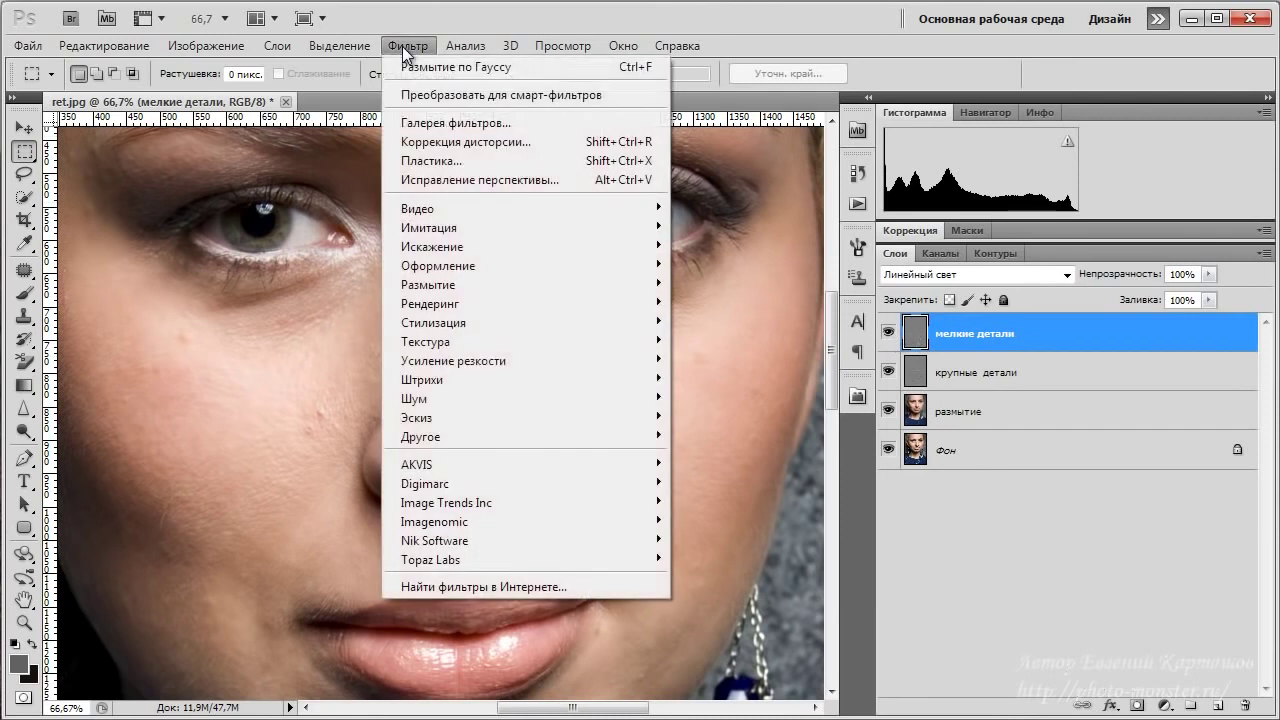
mouse_move(418, 293)
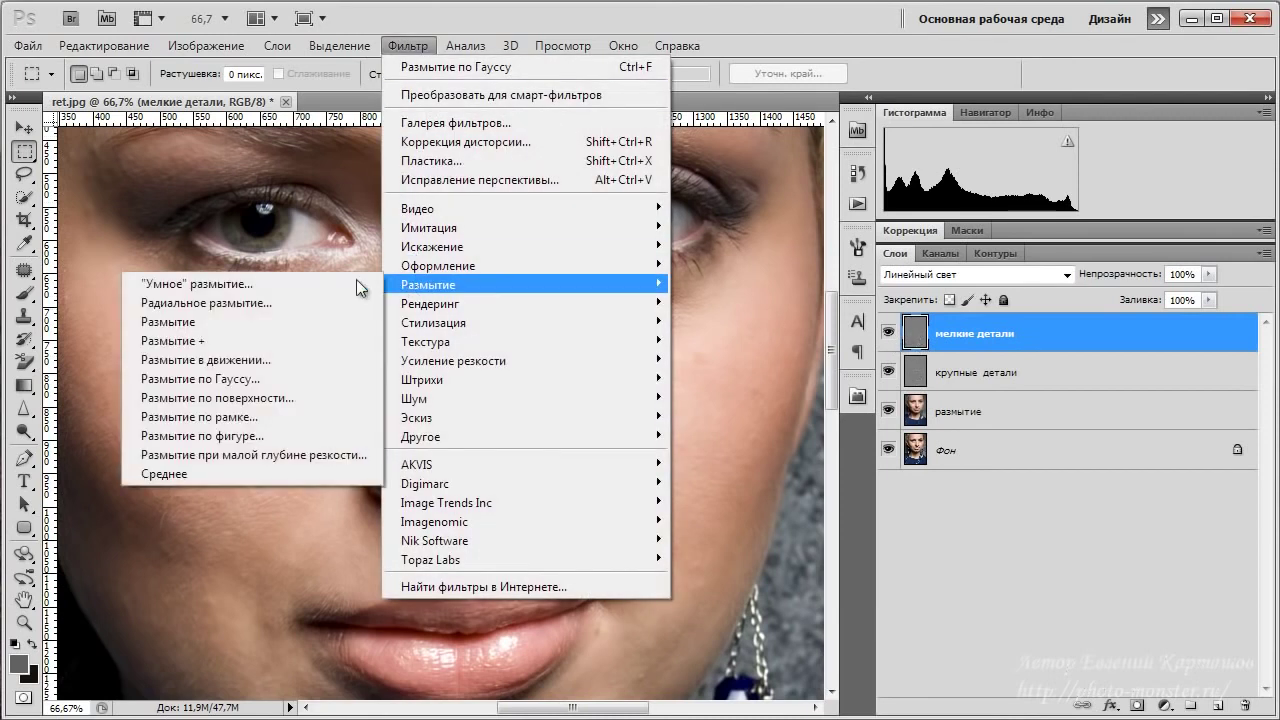
left_click(177, 378)
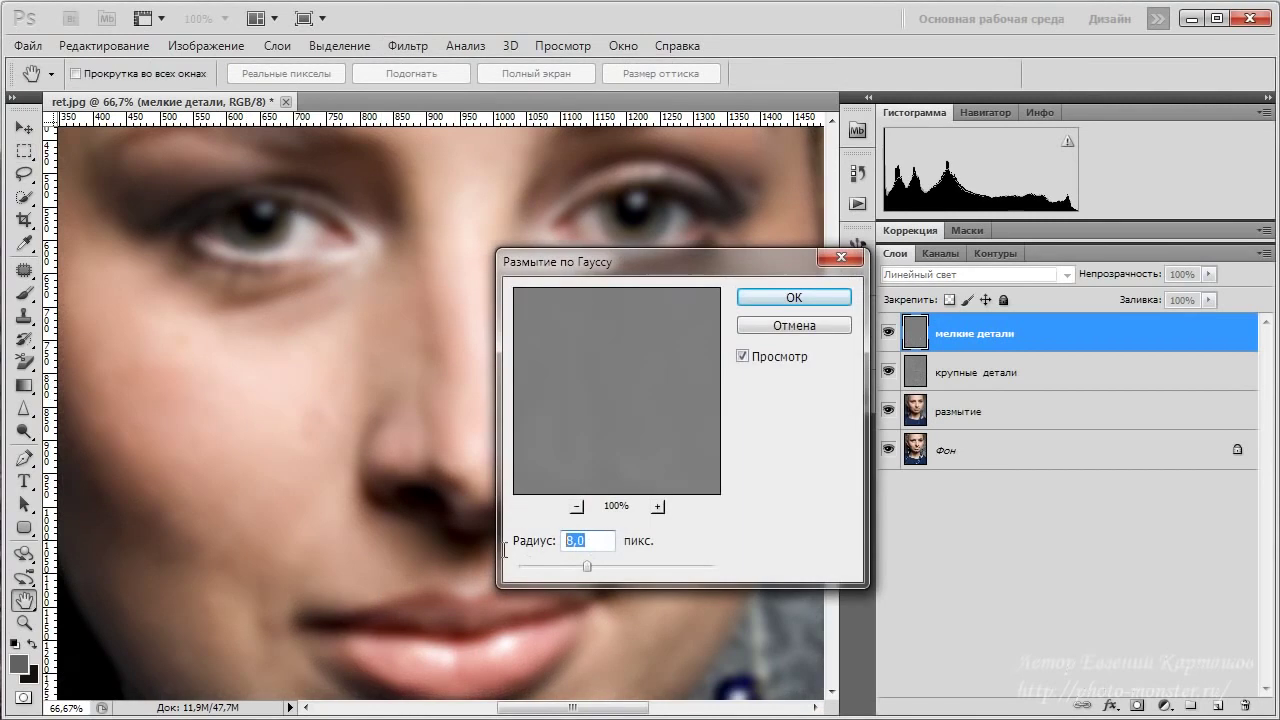
type("3")
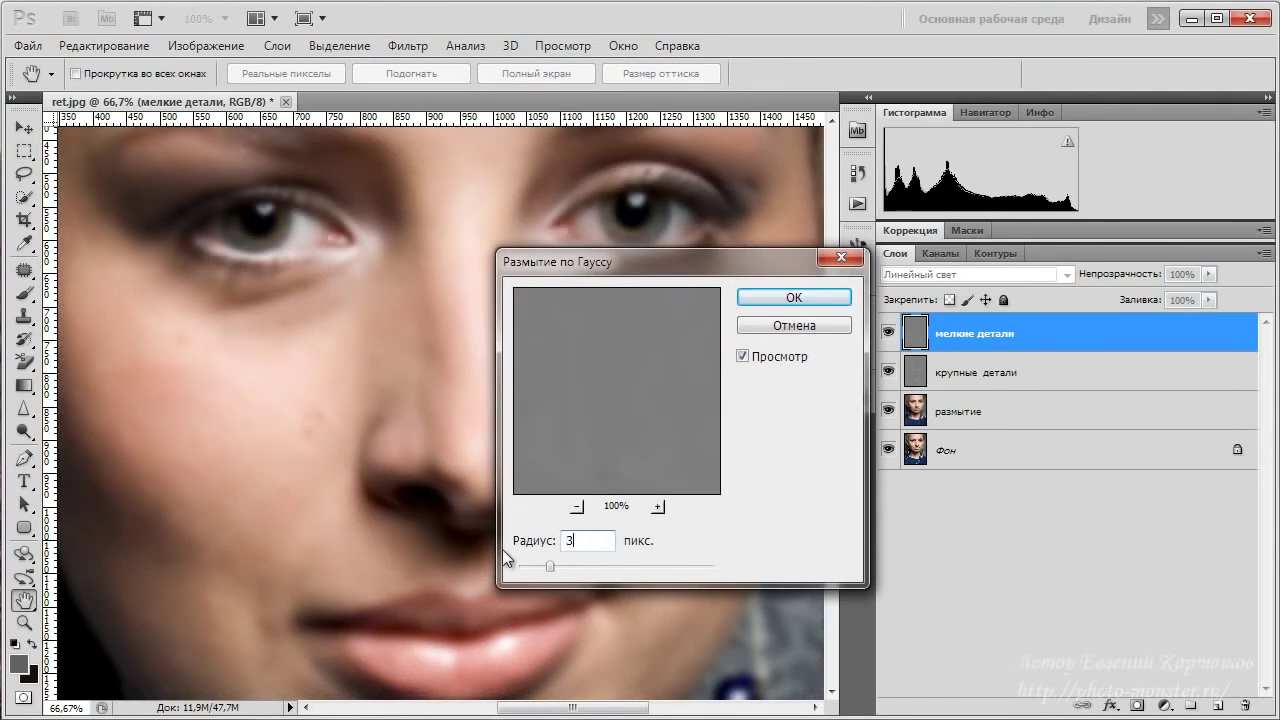
left_click(790, 297)
key("m")
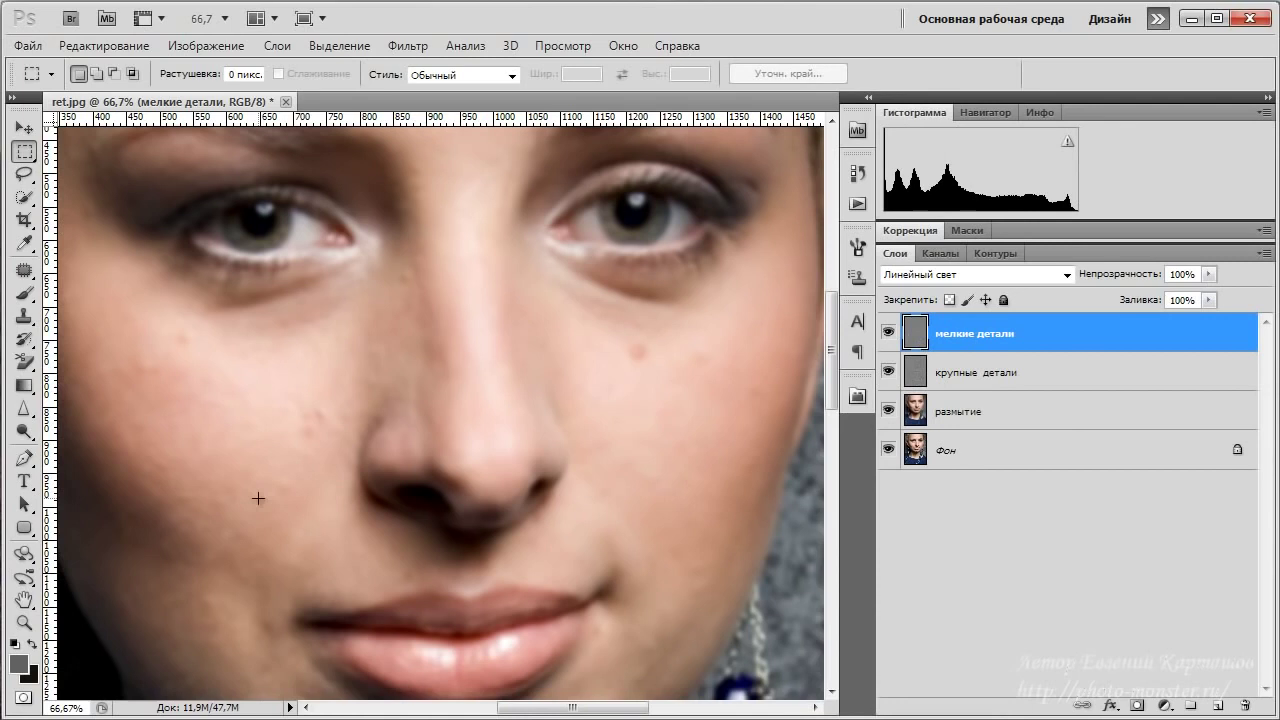
- Duplicate the Фон layer to the top of the layer stack and name the copy "текстура"
left_click(1066, 451)
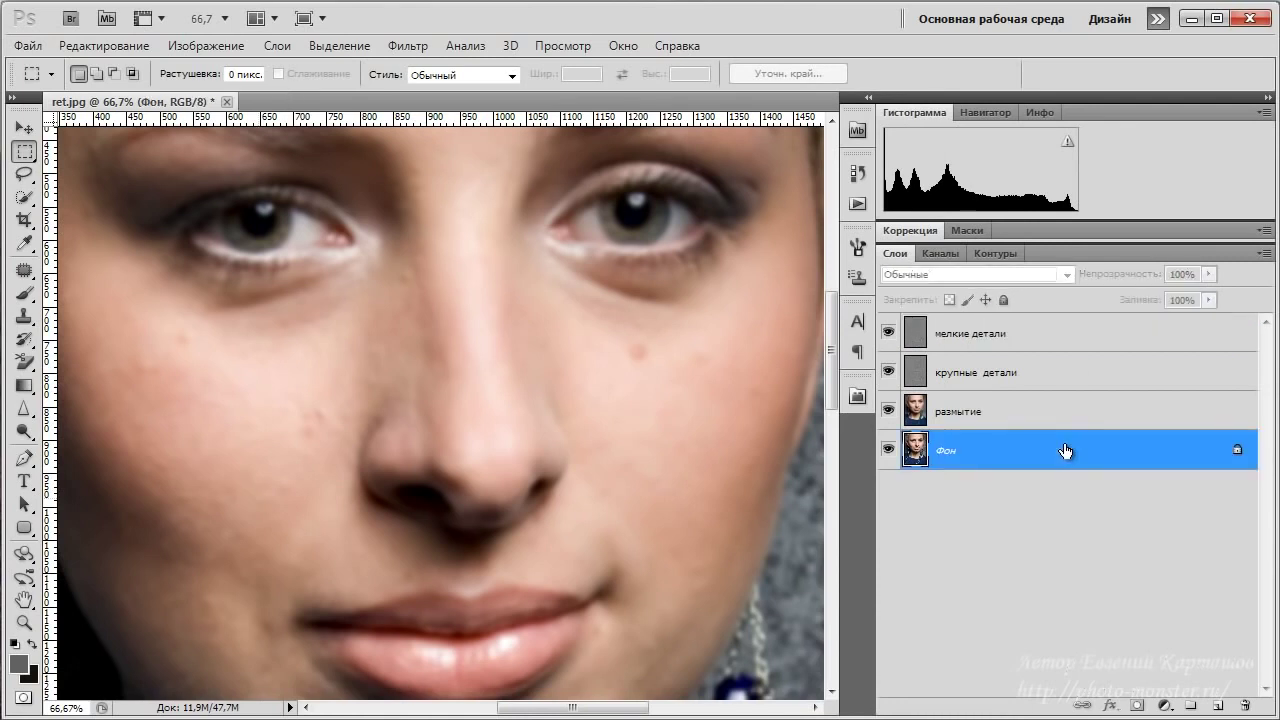
key("ctrl+j")
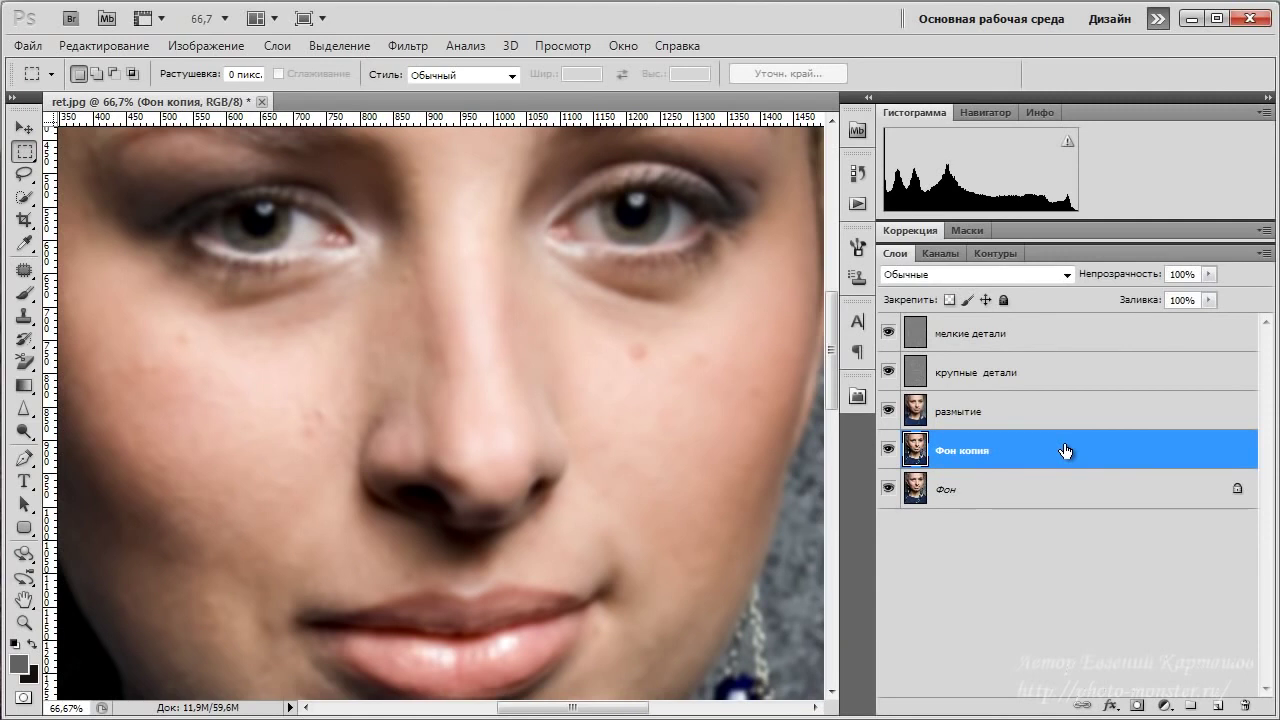
key("ctrl+shift+bracketright")
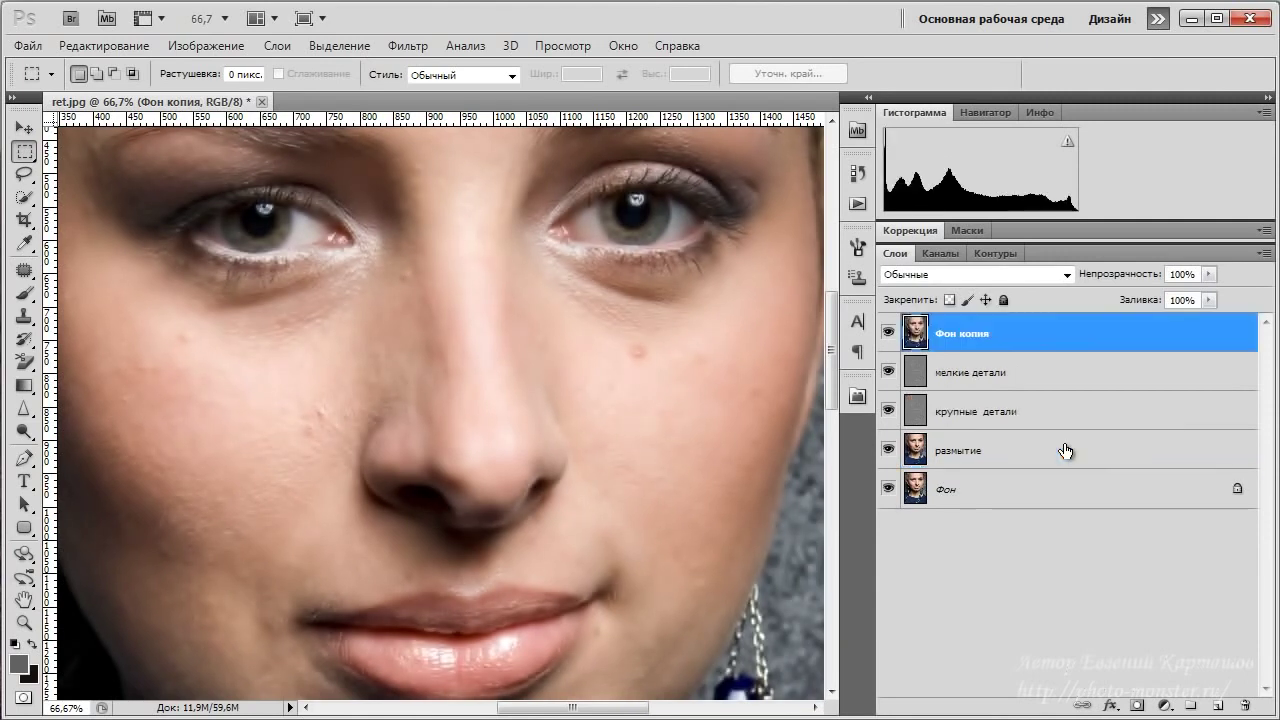
double_click(969, 334)
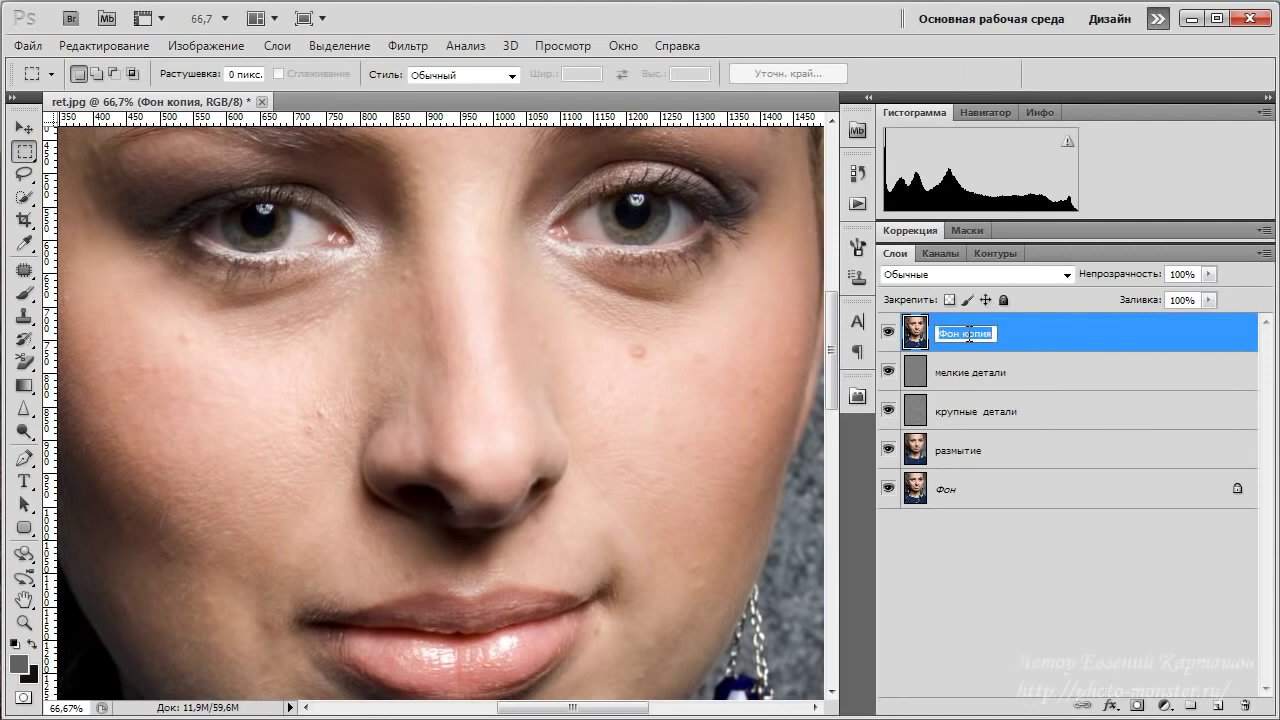
type("те")
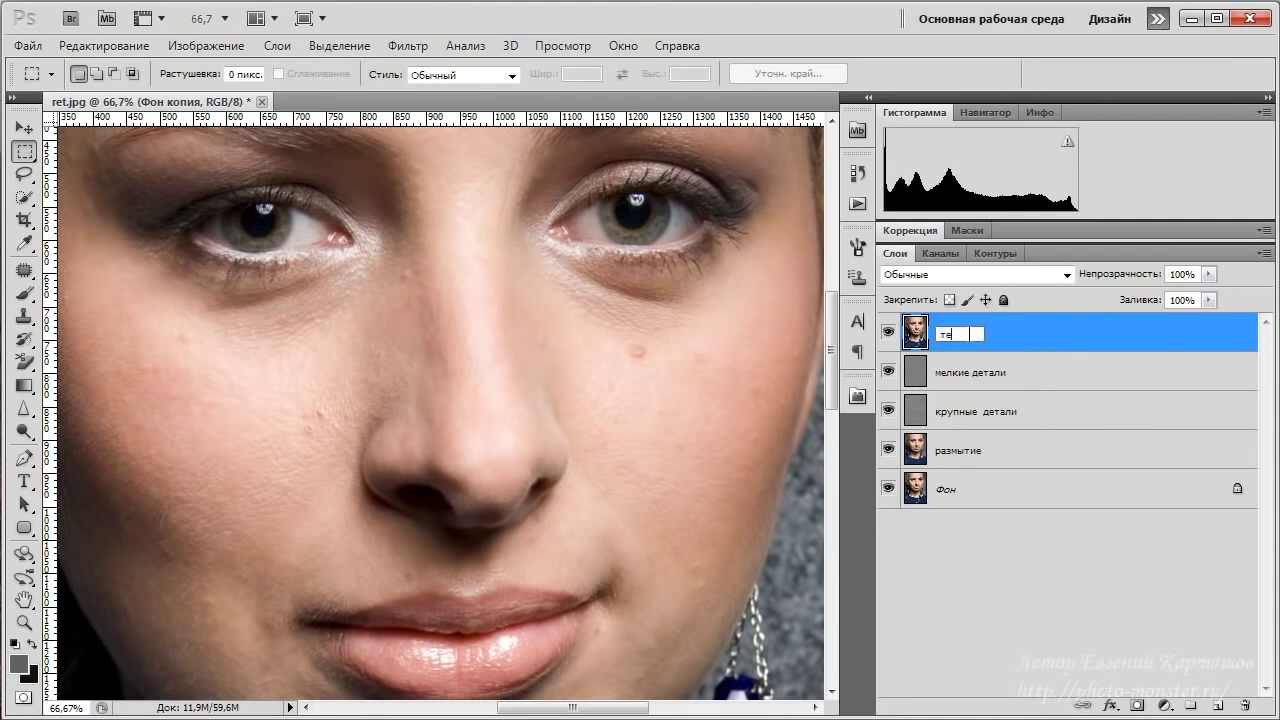
type("кстура")
key("Return")
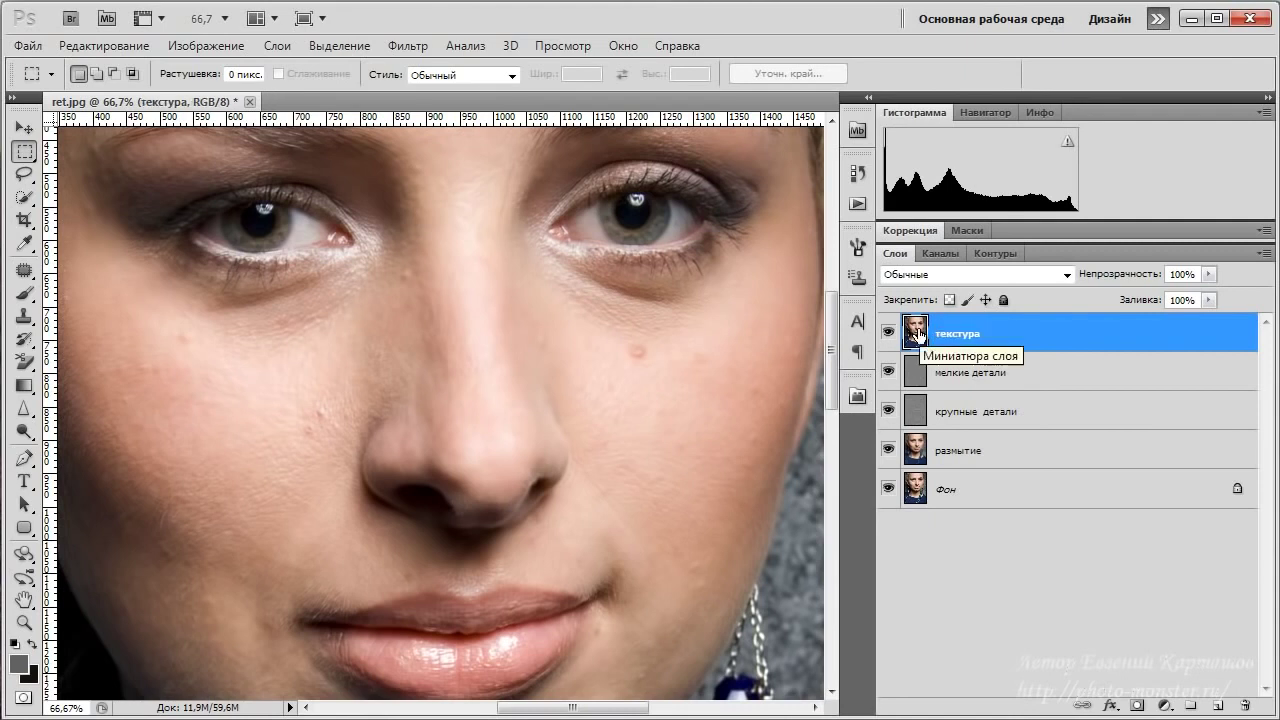
- Repeat the last Gaussian blur on the "текстура" layer, and apply Фон to it as an external channel with Вычитание, scale 2, offset 128
left_click(413, 47)
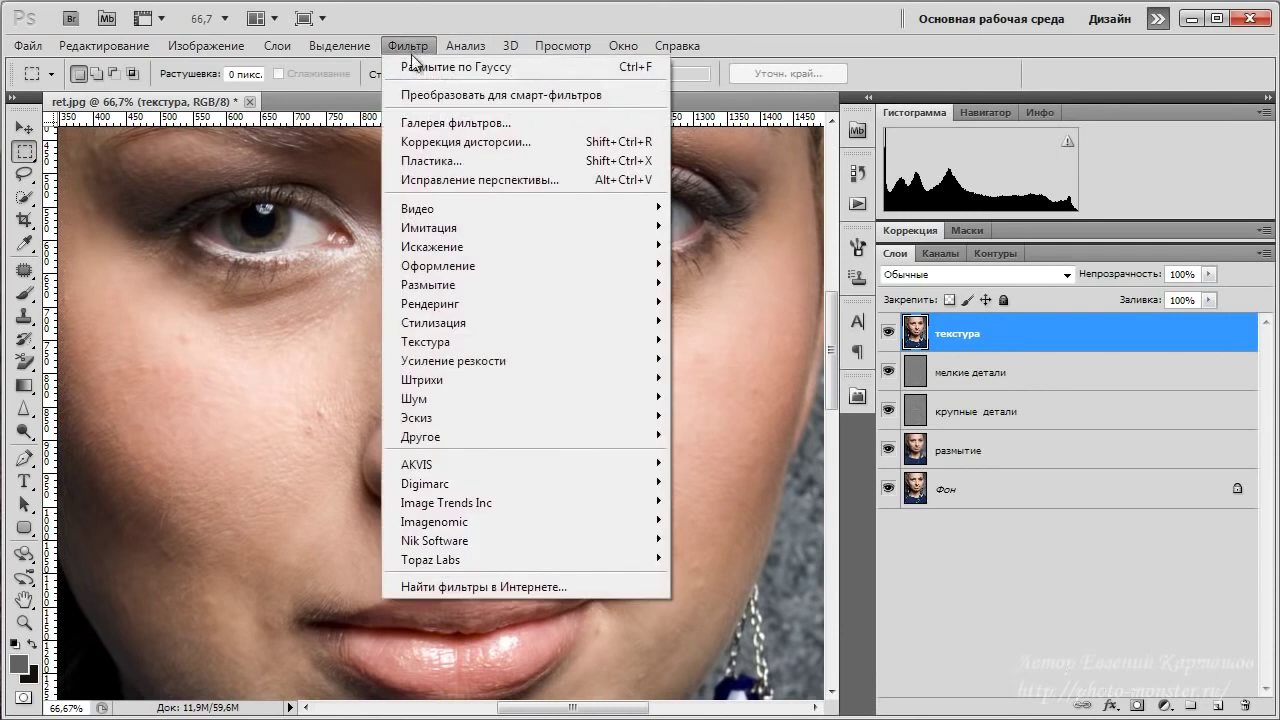
left_click(415, 68)
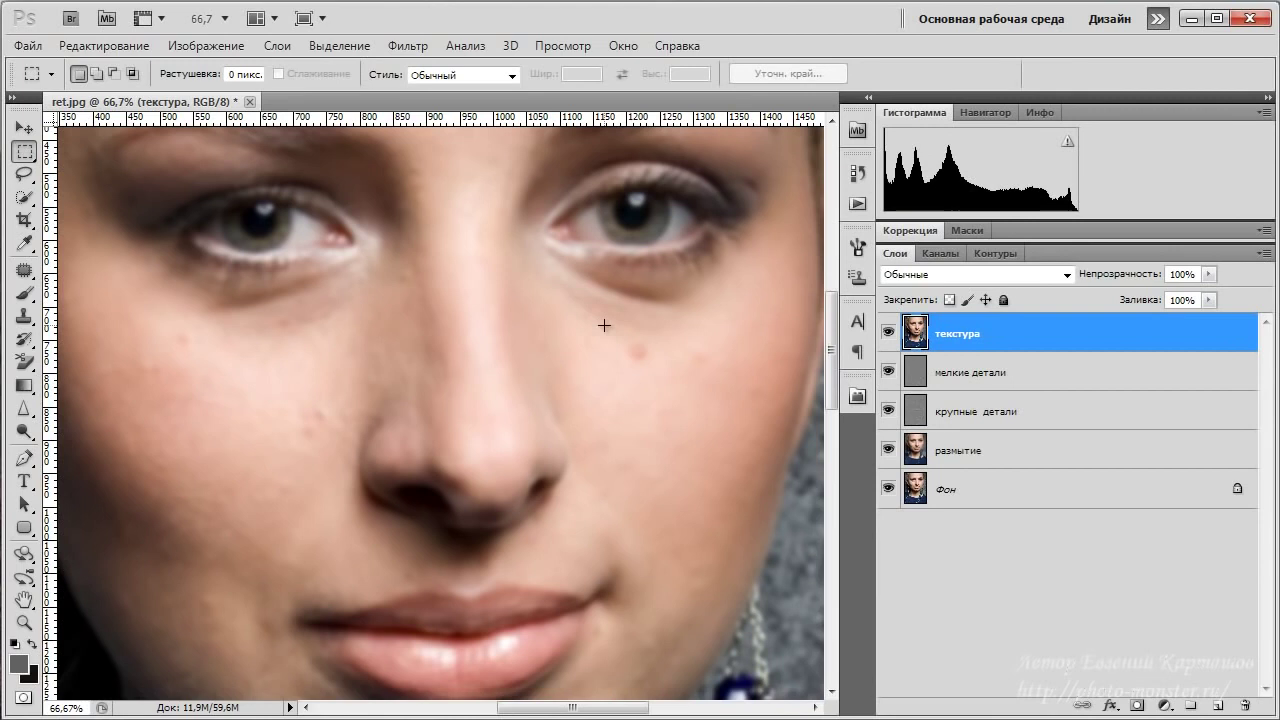
left_click(223, 47)
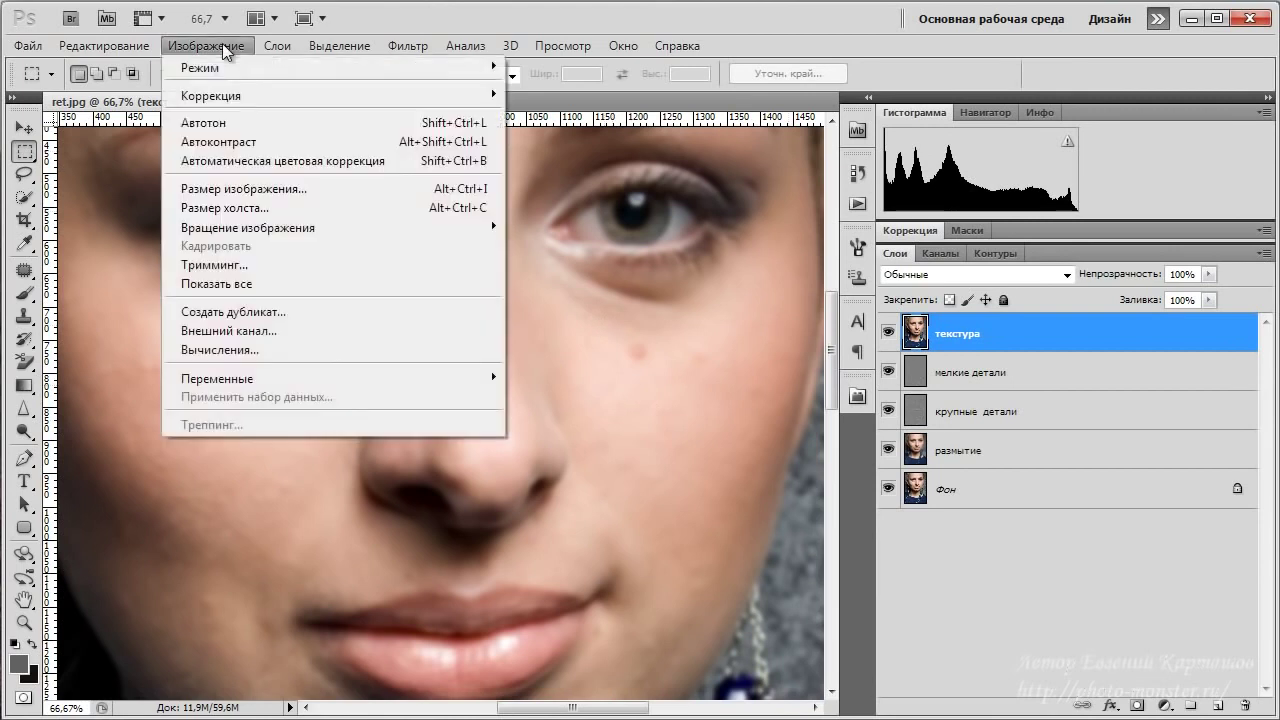
left_click(222, 331)
left_click_drag(530, 213, 717, 157)
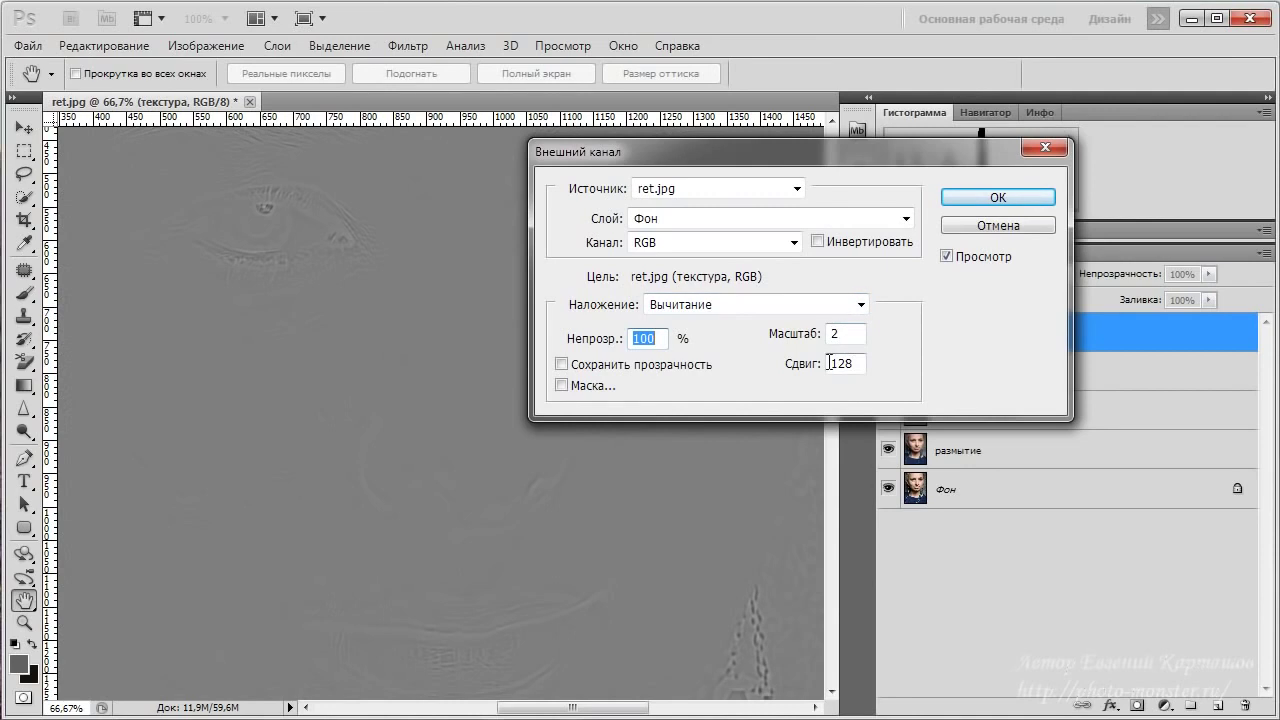
left_click(980, 199)
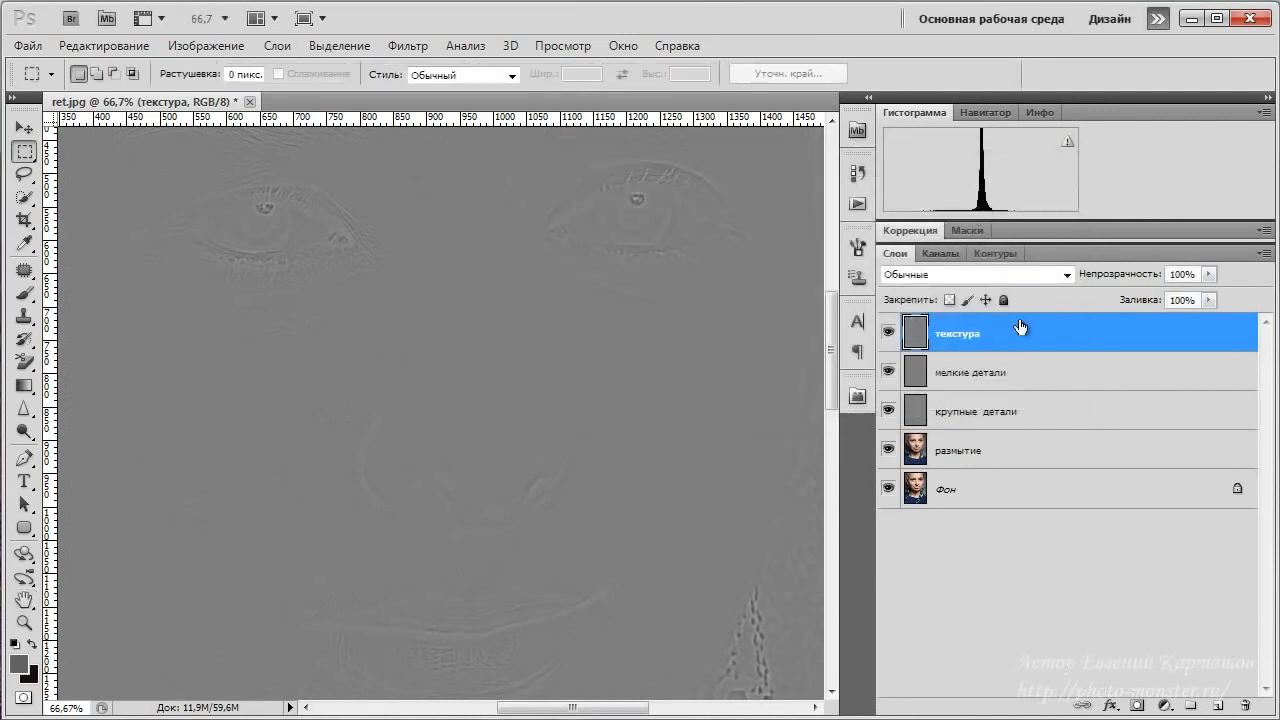
- Set the "текстура" layer's blend mode to Линейный свет and invert the layer
left_click(1067, 275)
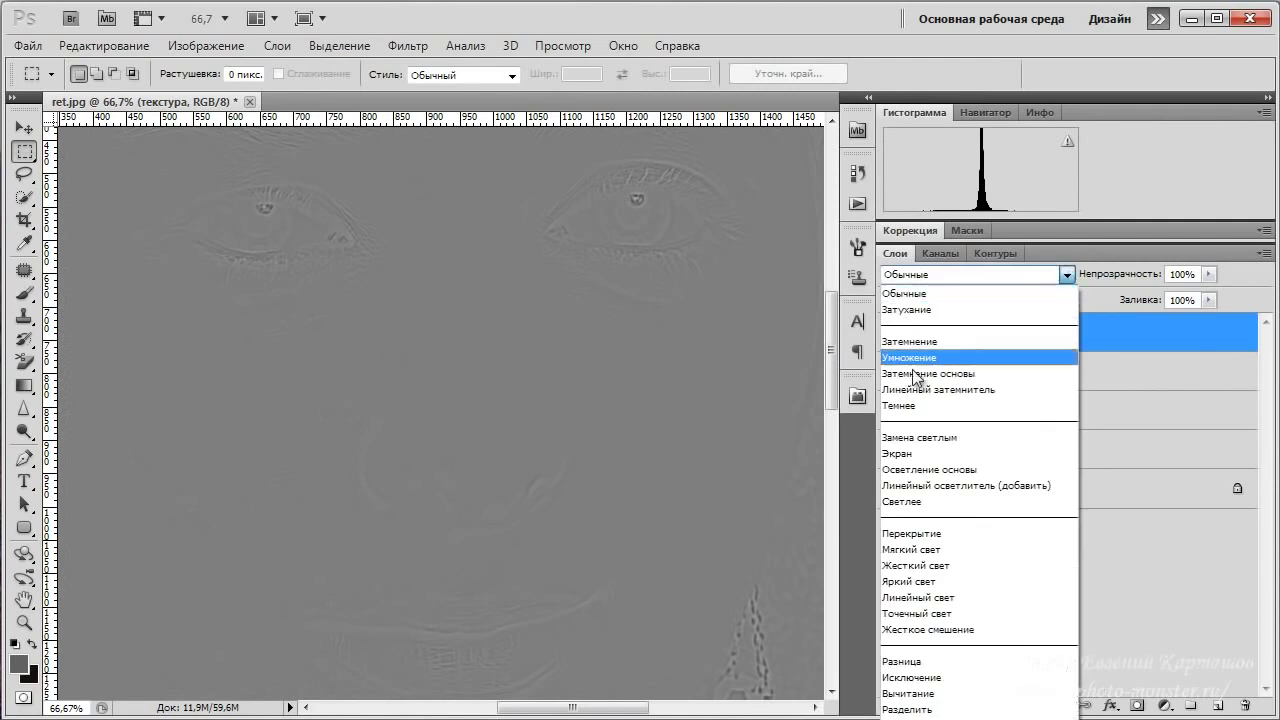
left_click(897, 596)
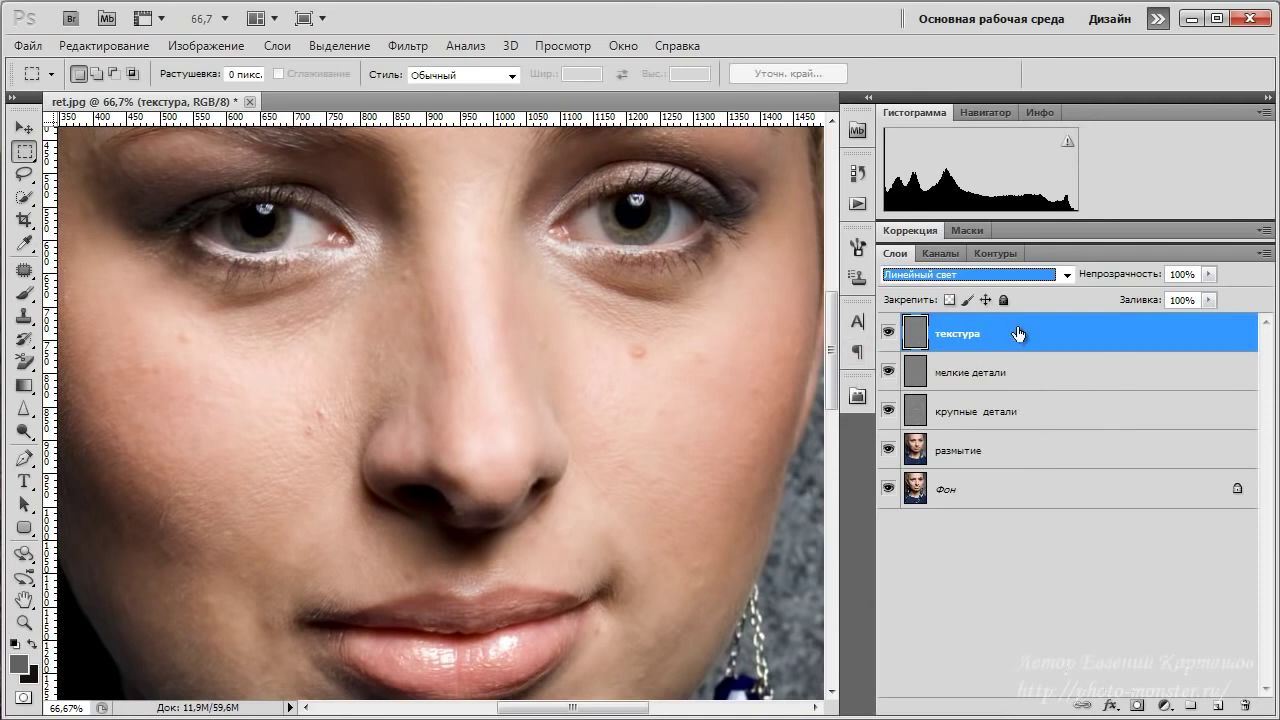
- Add a white layer mask to both the "мелкие детали" and "крупные детали" layers
left_click(1049, 377)
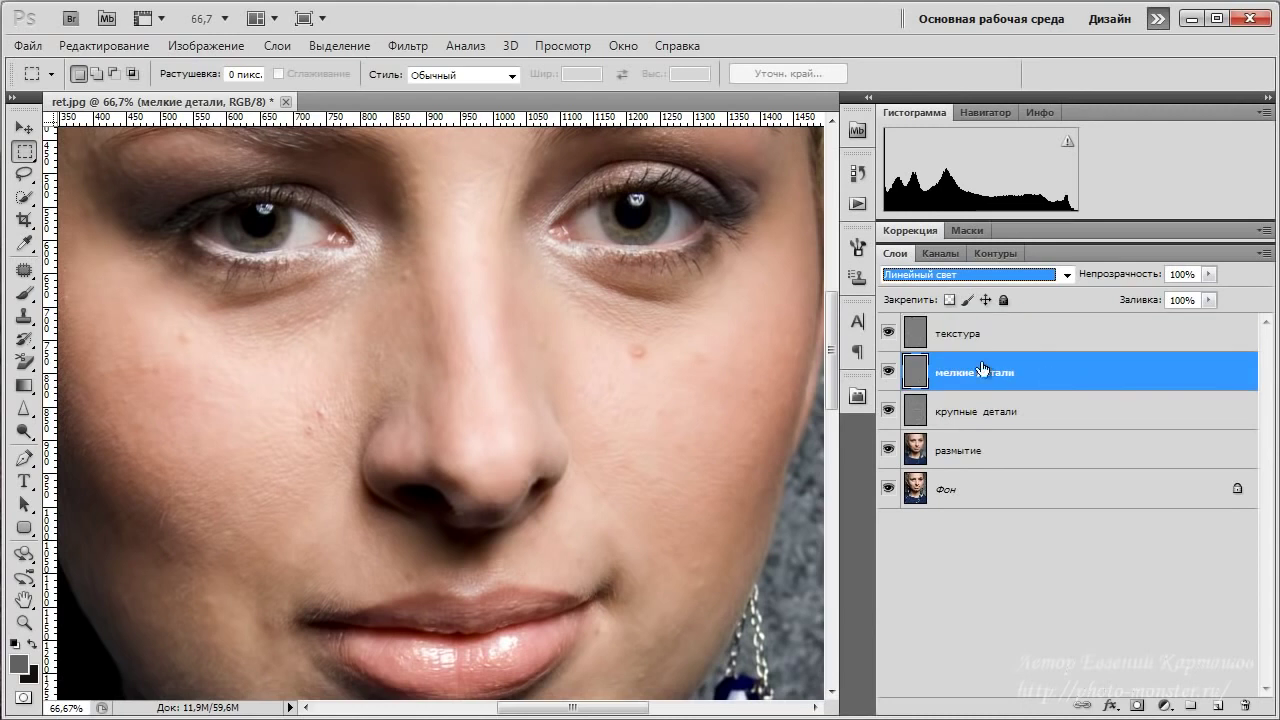
left_click(1138, 707)
left_click(1019, 428)
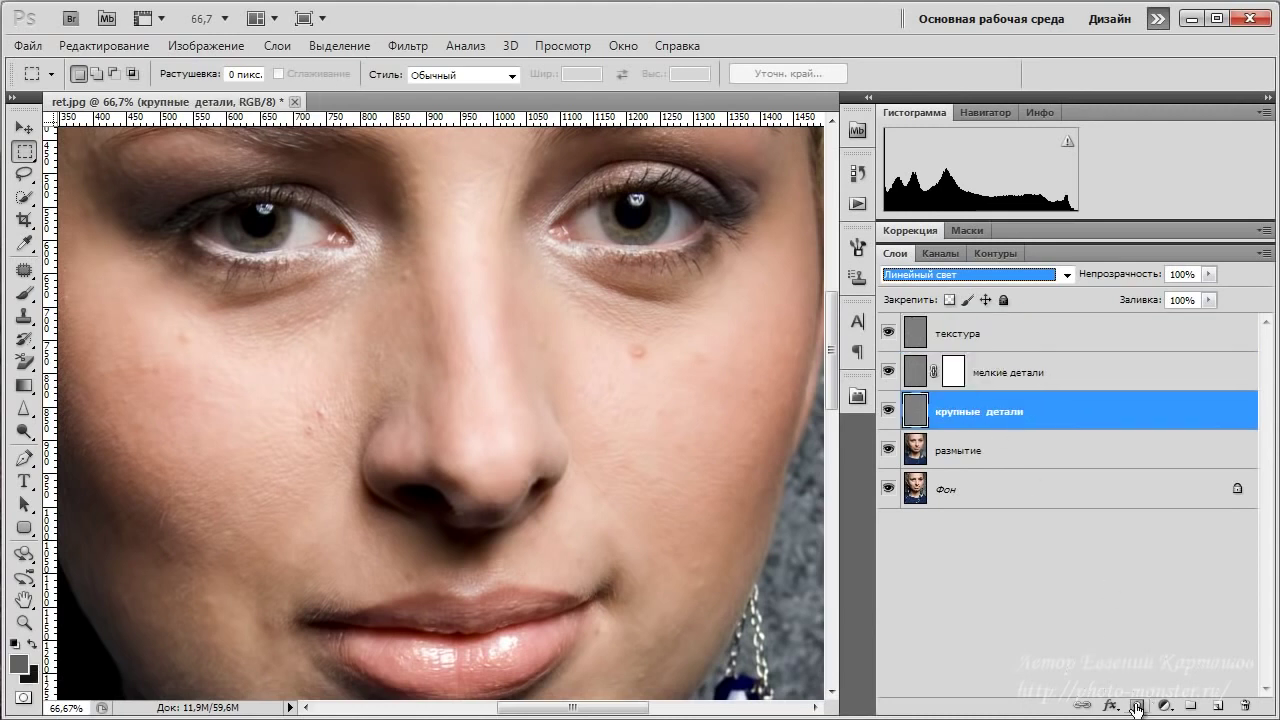
left_click(1136, 708)
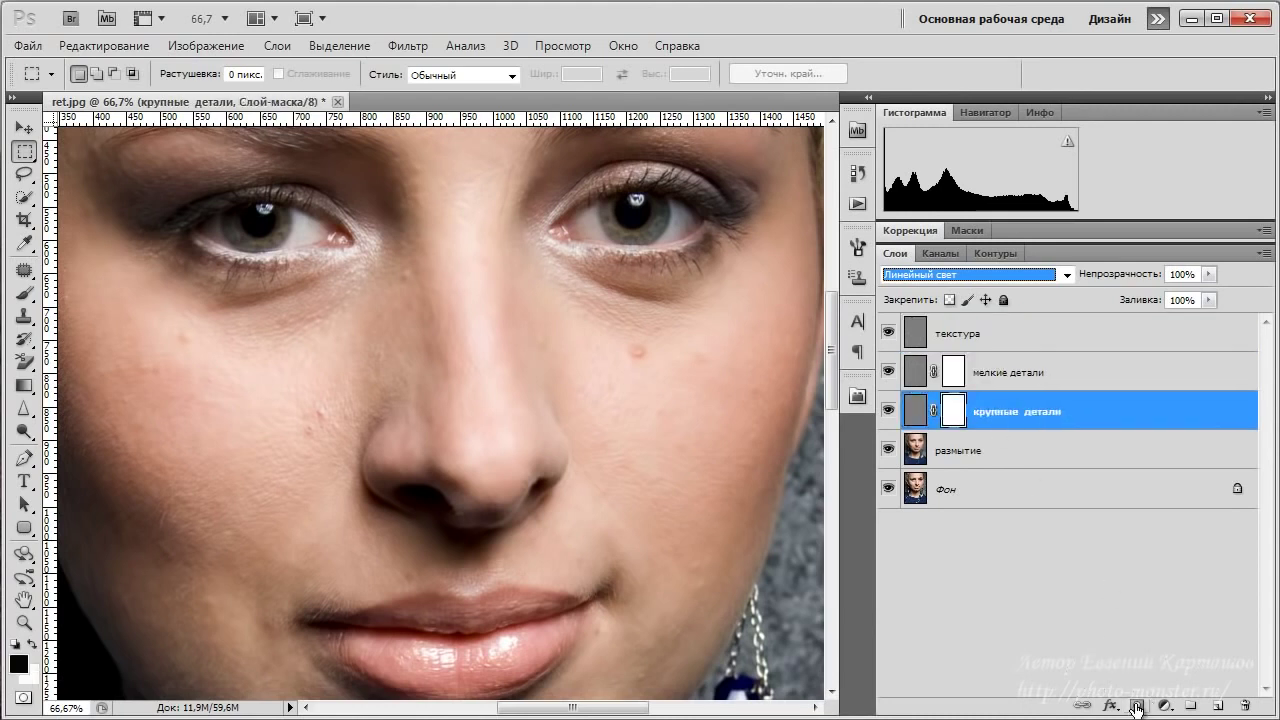
- Group the four layers from "размытие" to "текстура" and name the group "ретушь"
left_click(1072, 456)
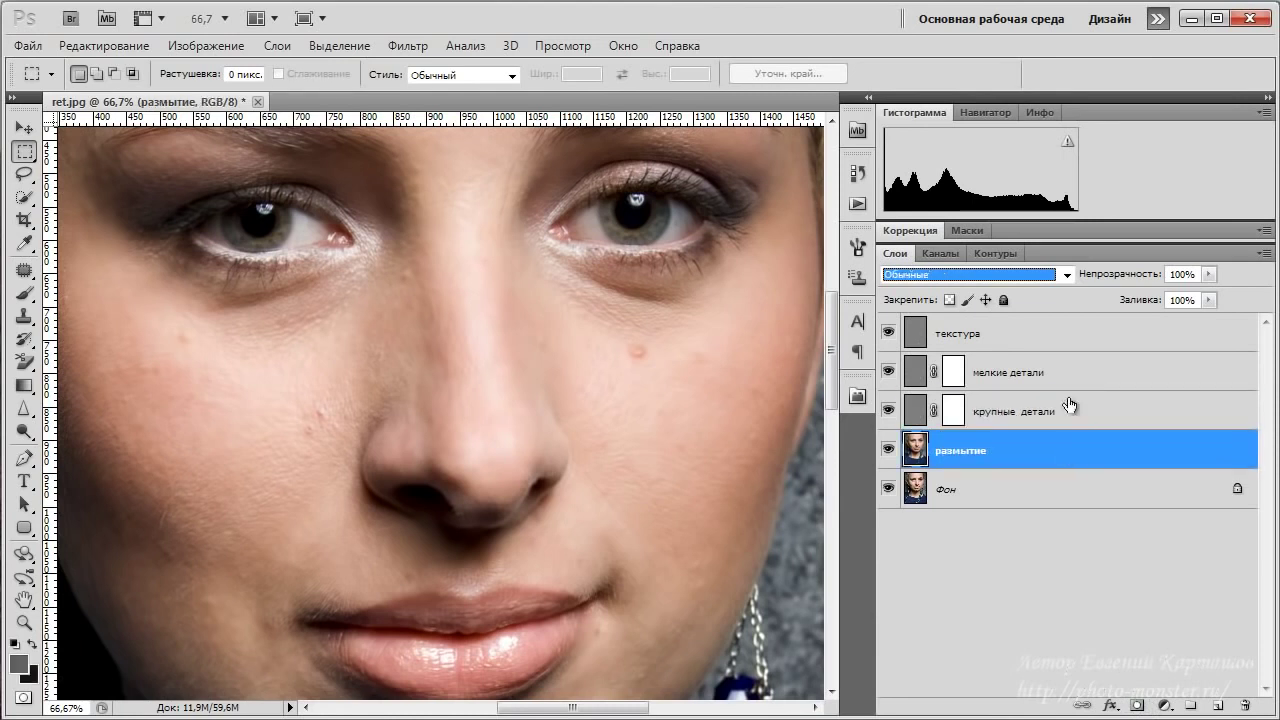
left_click(1057, 343, "shift")
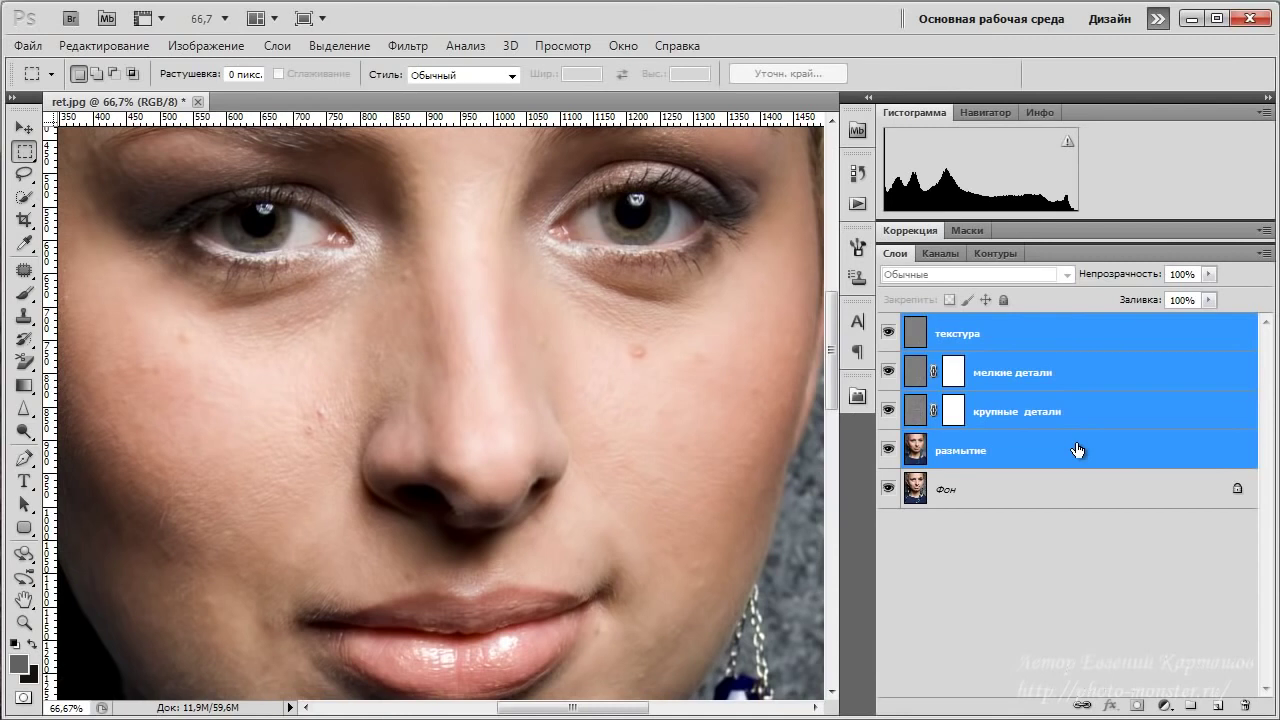
key("ctrl+g")
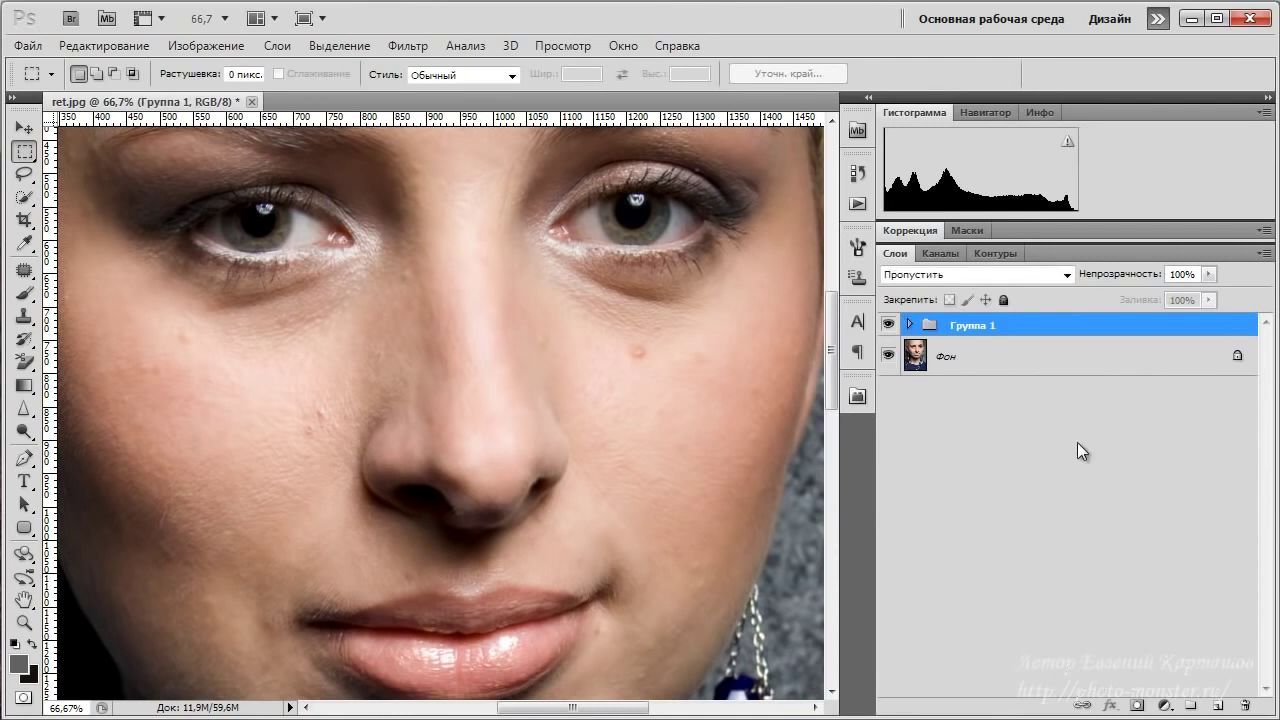
double_click(970, 326)
type("ре")
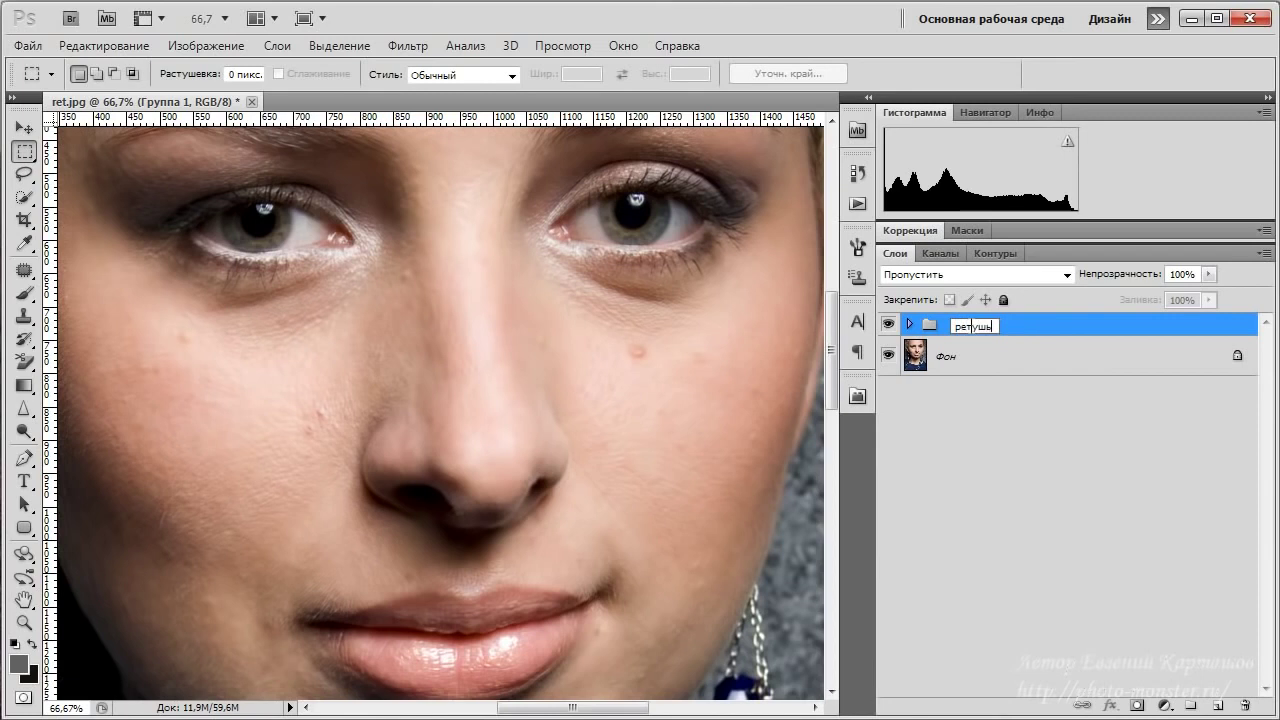
type("тушь")
key("Return")
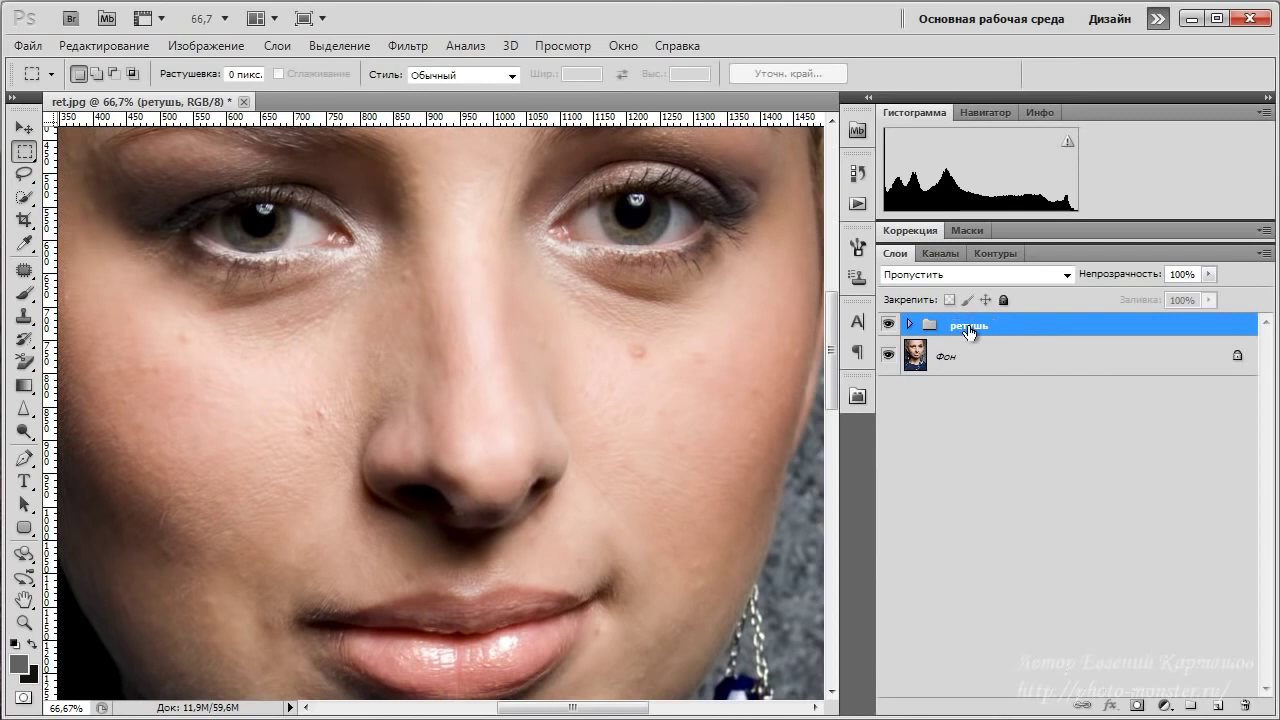
- Paint black on the "крупные детали" mask over the cheeks and nose with a size 80 brush, starting at 30% opacity and raising it to 50%
left_click(909, 325)
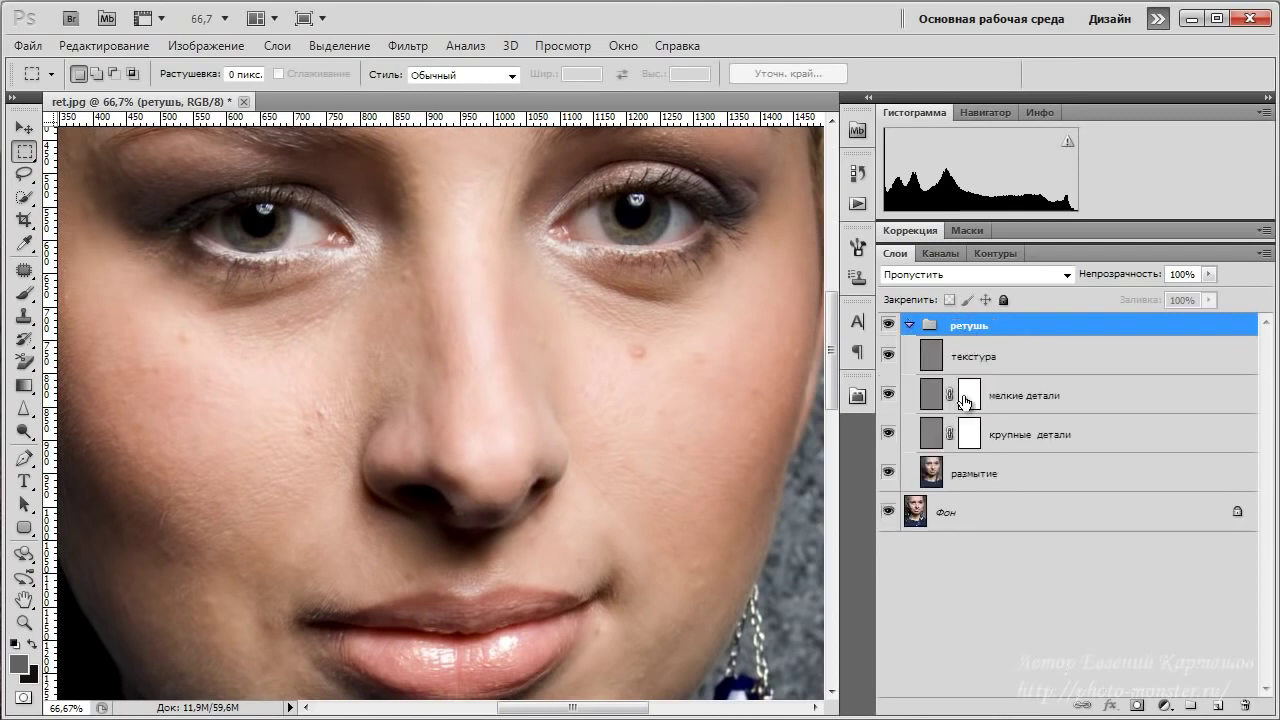
left_click(967, 430)
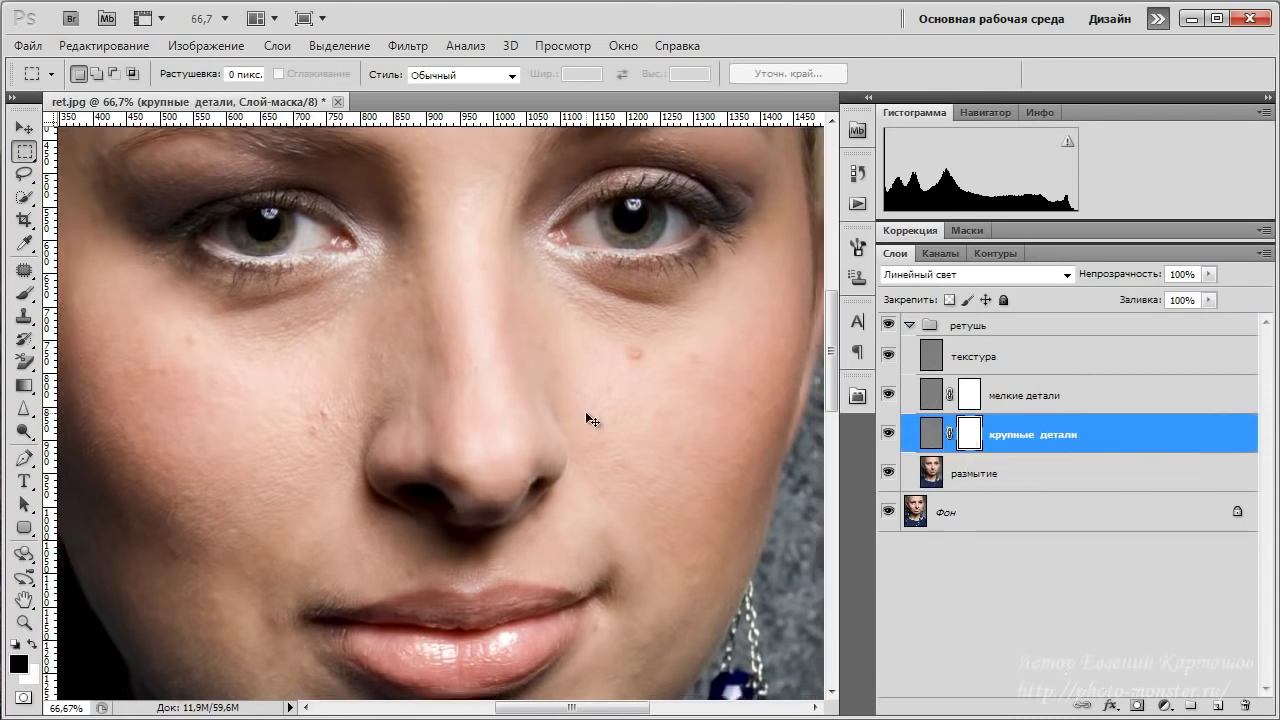
key("ctrl+minus")
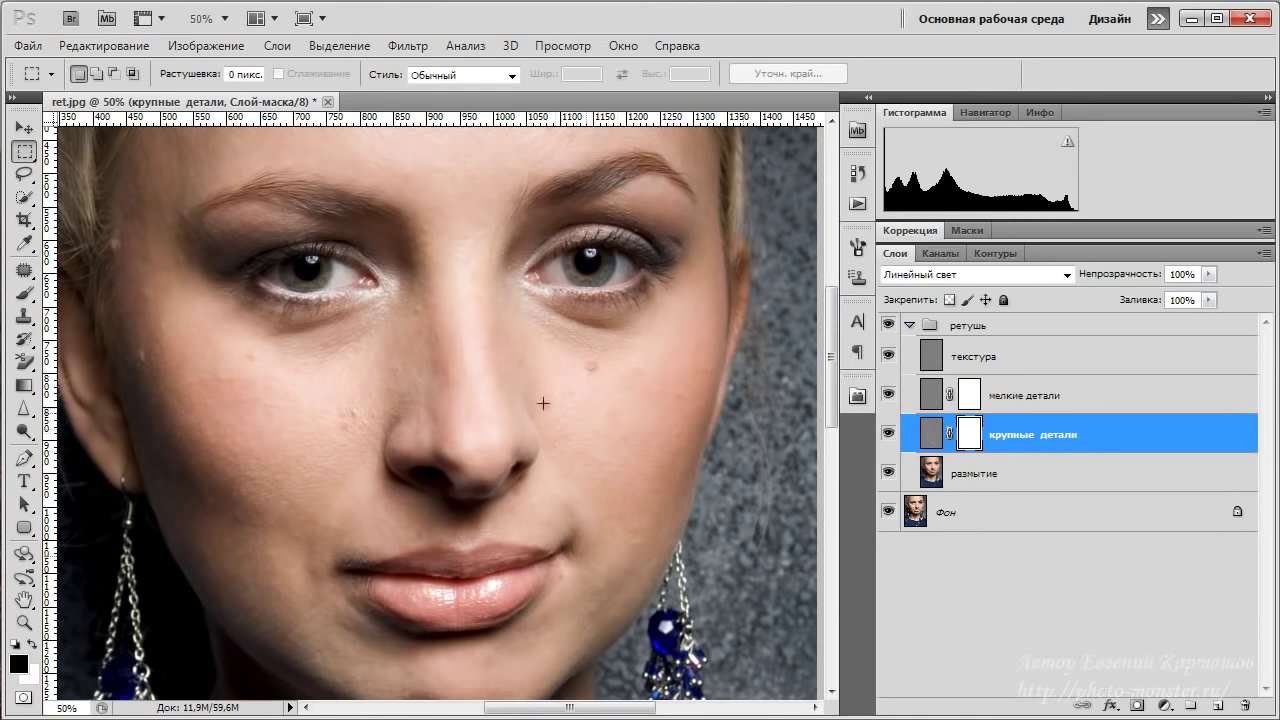
left_click(25, 294)
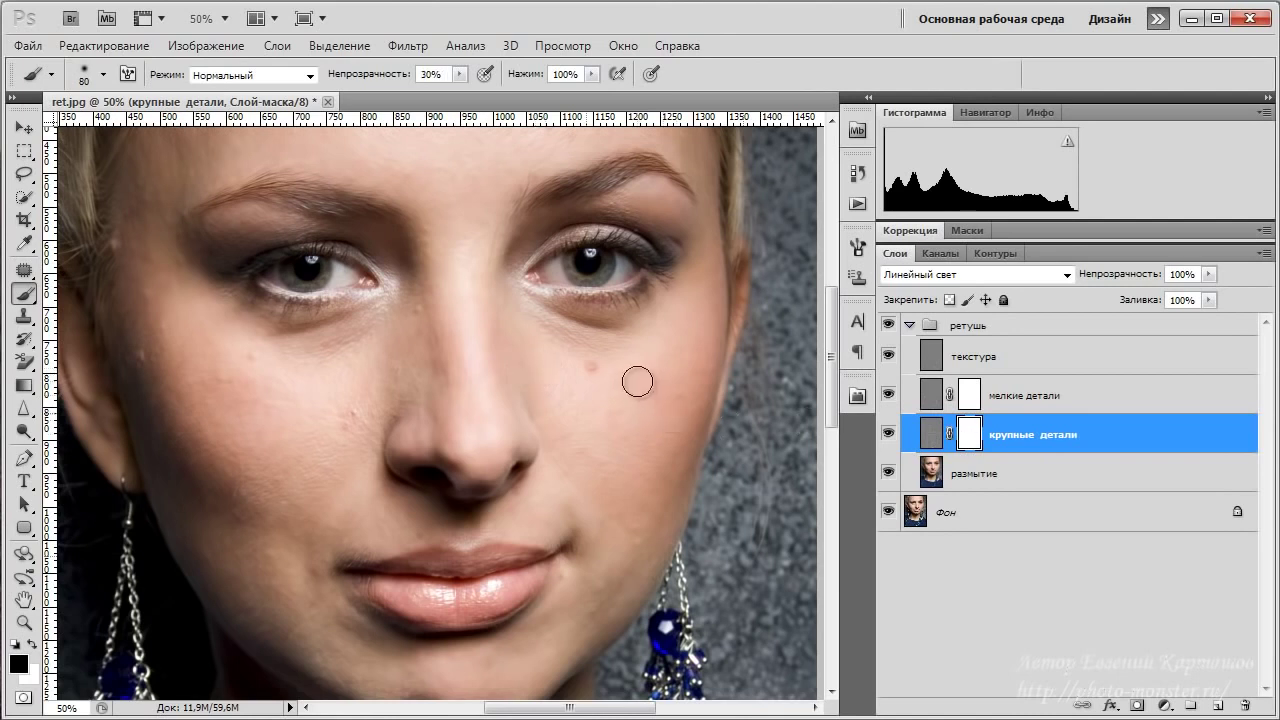
mouse_move(182, 321)
left_mouse_down()
mouse_move(146, 302)
mouse_move(168, 412)
mouse_move(154, 327)
left_mouse_up()
mouse_move(303, 367)
left_mouse_down()
mouse_move(342, 361)
mouse_move(298, 376)
mouse_move(209, 369)
mouse_move(352, 391)
mouse_move(283, 431)
mouse_move(386, 388)
mouse_move(306, 438)
mouse_move(363, 370)
left_mouse_up()
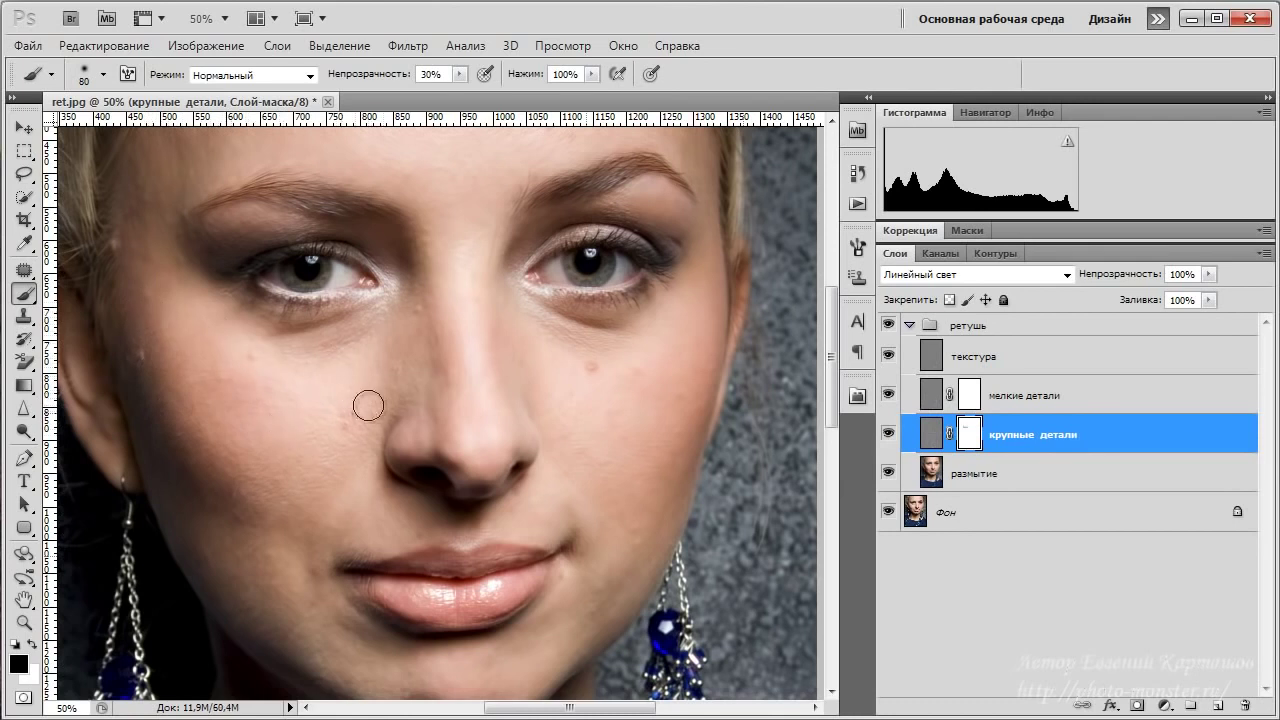
mouse_move(447, 324)
left_mouse_down()
mouse_move(481, 438)
mouse_move(471, 268)
mouse_move(482, 437)
mouse_move(489, 377)
mouse_move(470, 455)
mouse_move(486, 392)
left_mouse_up()
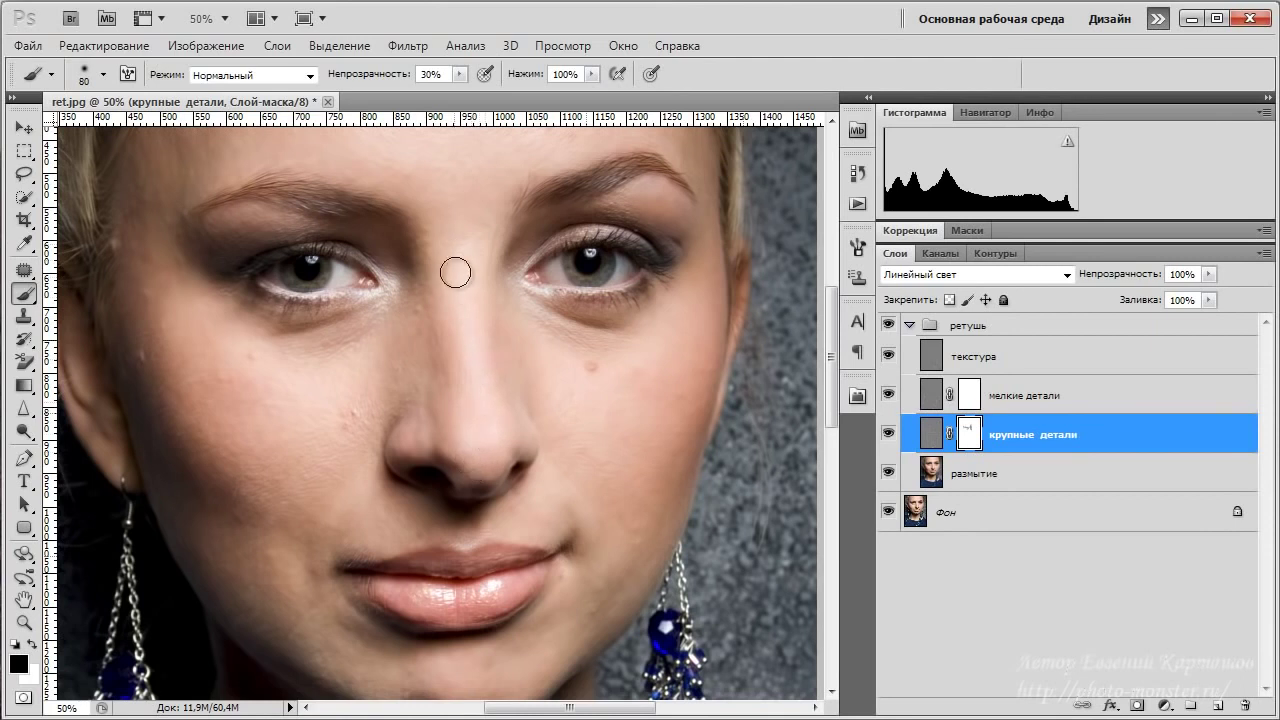
mouse_move(624, 359)
left_mouse_down()
mouse_move(540, 316)
mouse_move(640, 343)
mouse_move(574, 350)
mouse_move(600, 378)
mouse_move(684, 322)
mouse_move(618, 515)
mouse_move(698, 346)
mouse_move(696, 387)
mouse_move(635, 526)
mouse_move(663, 353)
mouse_move(642, 445)
mouse_move(575, 405)
mouse_move(565, 378)
mouse_move(668, 516)
mouse_move(582, 417)
mouse_move(656, 553)
mouse_move(569, 624)
mouse_move(611, 535)
mouse_move(564, 636)
mouse_move(653, 504)
mouse_move(580, 651)
mouse_move(637, 503)
mouse_move(574, 628)
mouse_move(612, 542)
mouse_move(514, 658)
mouse_move(366, 630)
mouse_move(415, 673)
mouse_move(326, 594)
mouse_move(411, 675)
mouse_move(276, 534)
mouse_move(328, 598)
mouse_move(294, 522)
mouse_move(330, 578)
left_mouse_up()
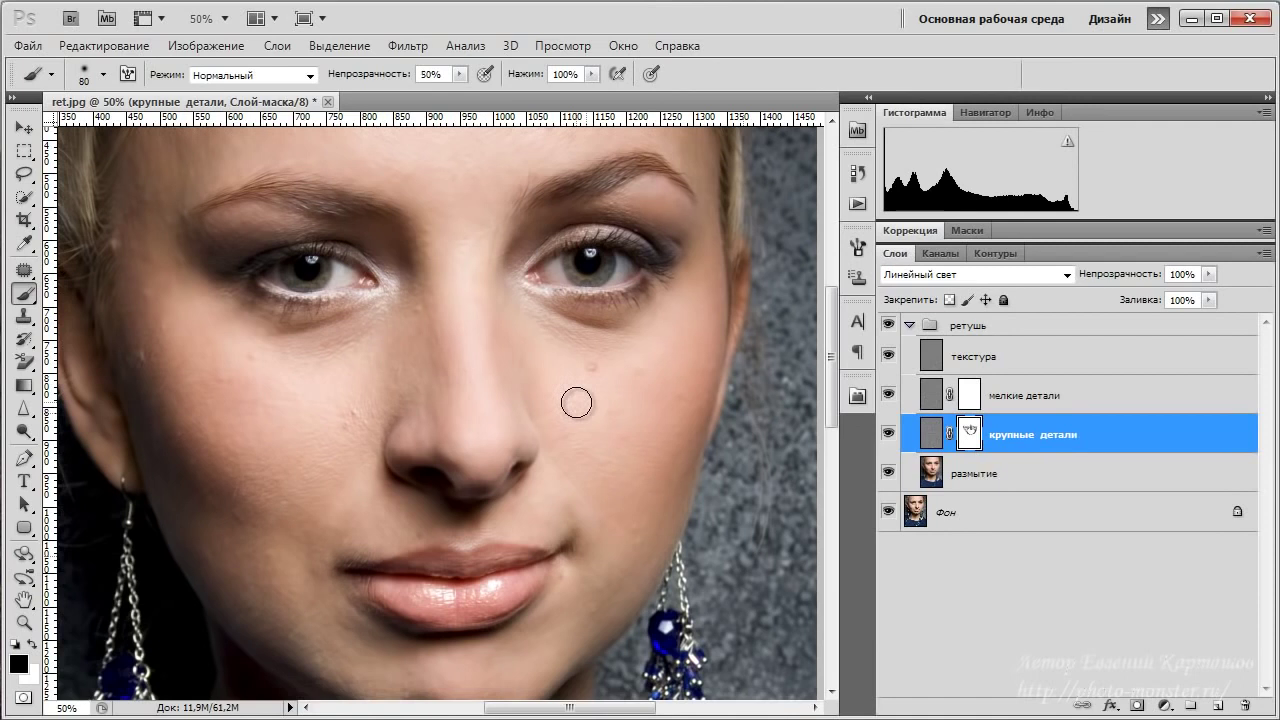
- Paint black at 50% opacity on the "крупные детали" mask over the forehead and temple
left_click_drag(471, 294, 519, 434)
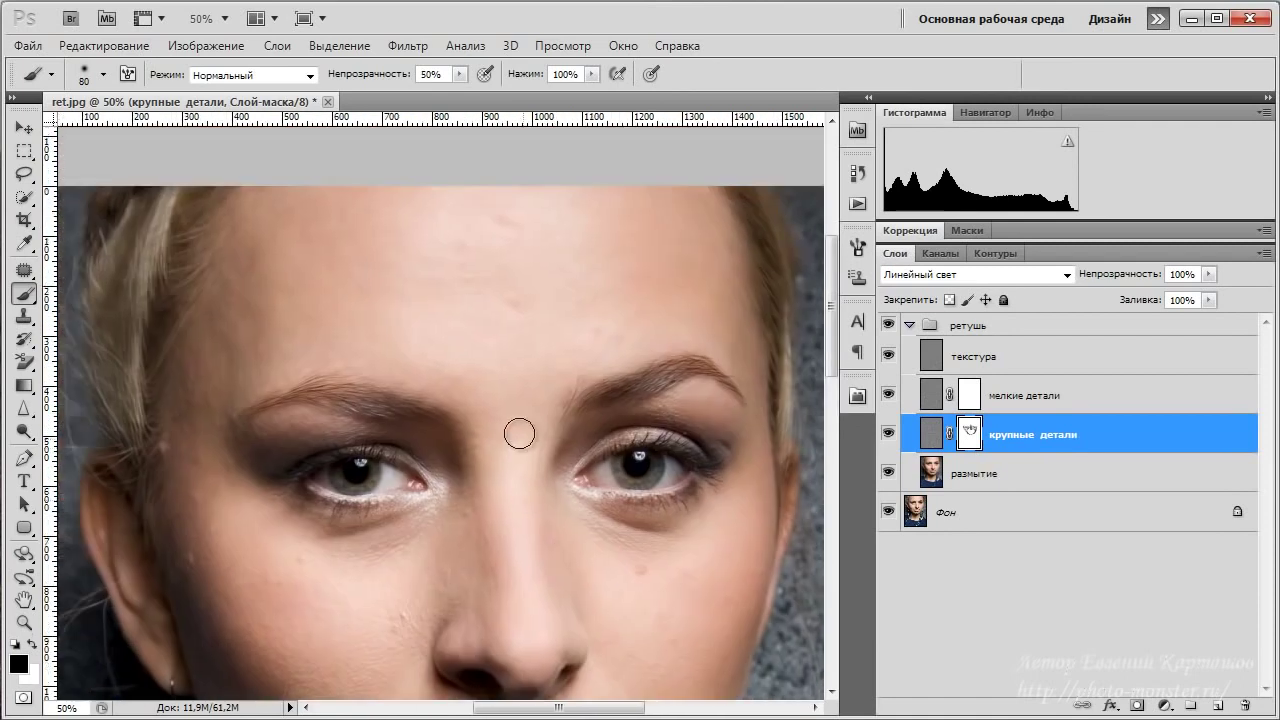
scroll(519, 434, "up", 3)
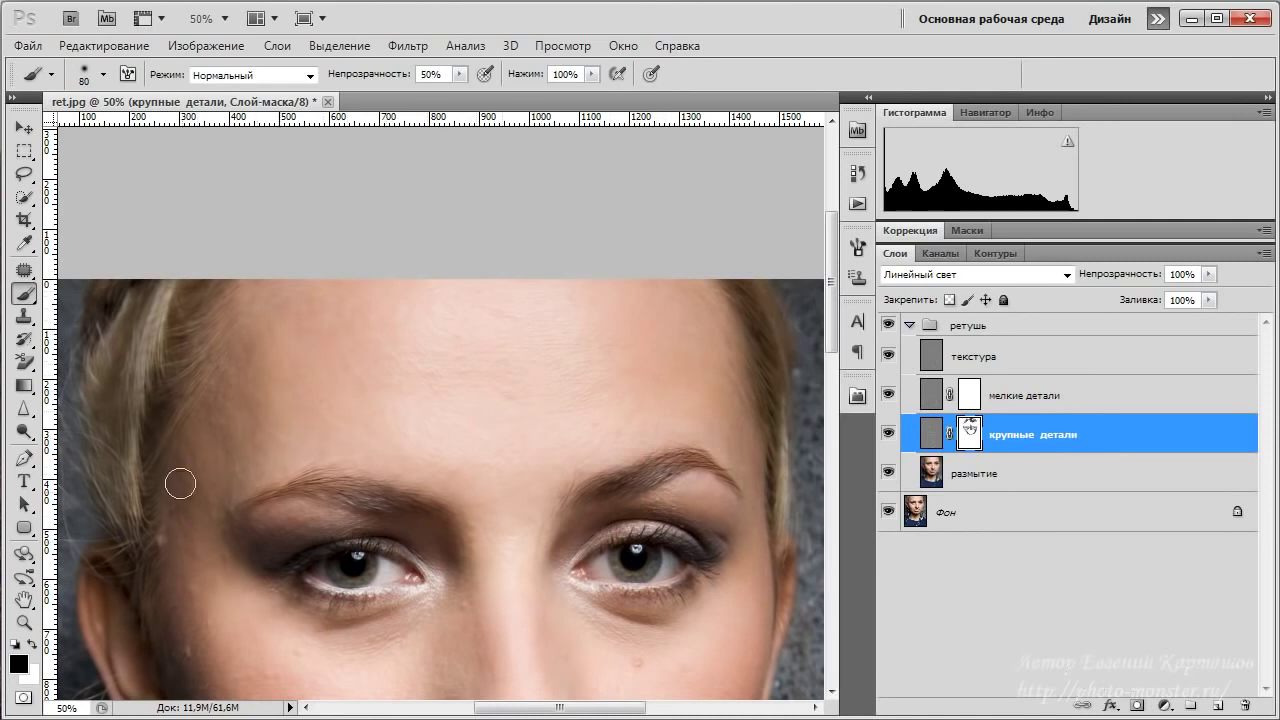
mouse_move(180, 484)
left_mouse_down()
mouse_move(177, 594)
mouse_move(245, 613)
mouse_move(251, 534)
mouse_move(290, 525)
left_mouse_up()
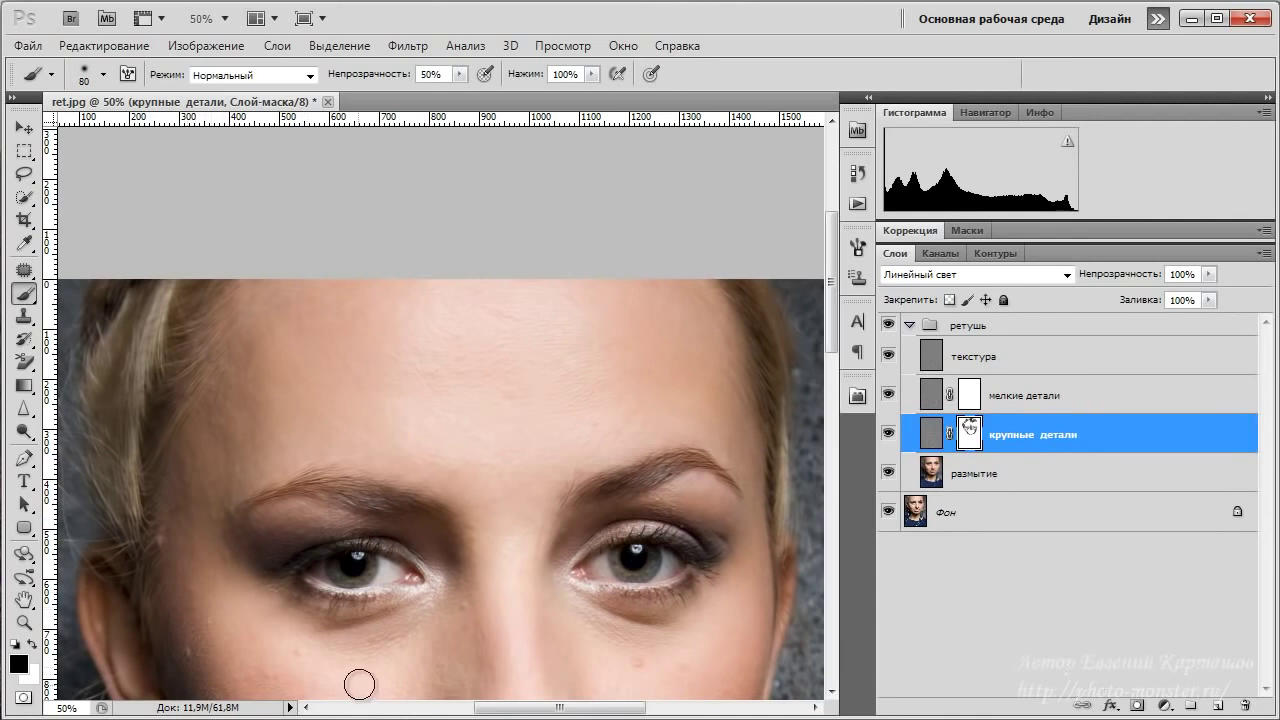
left_click_drag(359, 685, 337, 451)
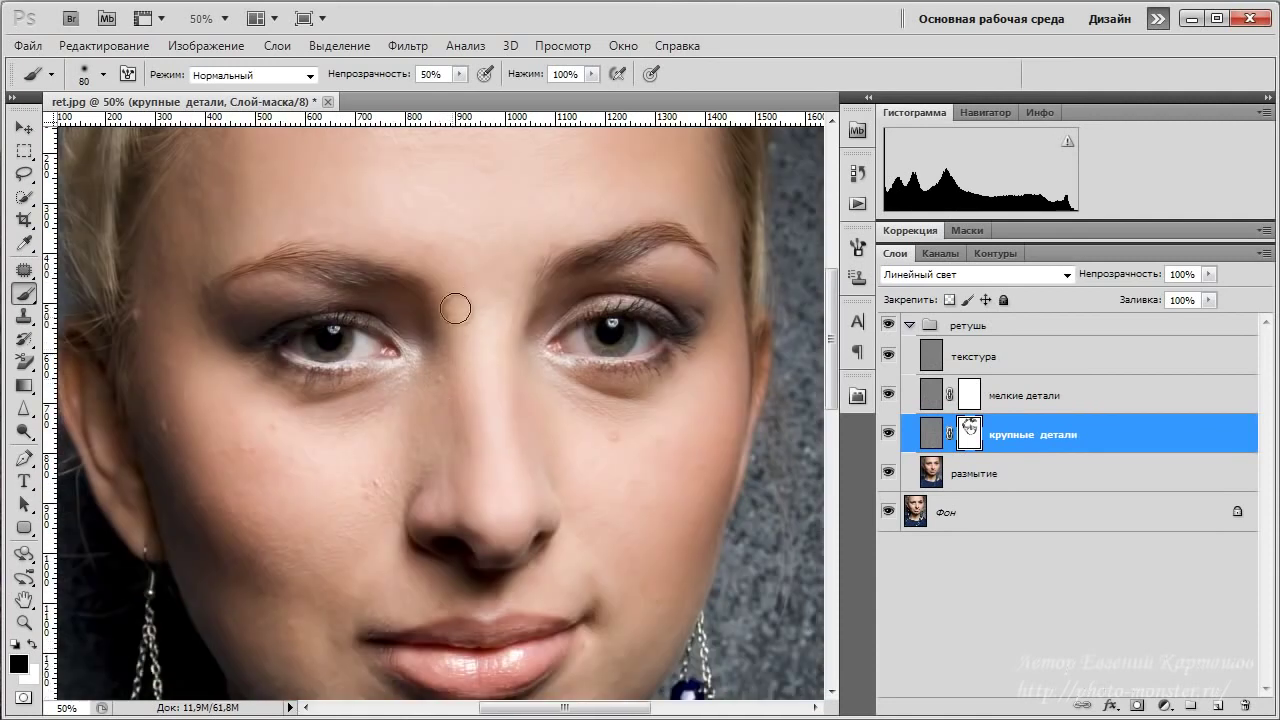
scroll(560, 200, "up", 3)
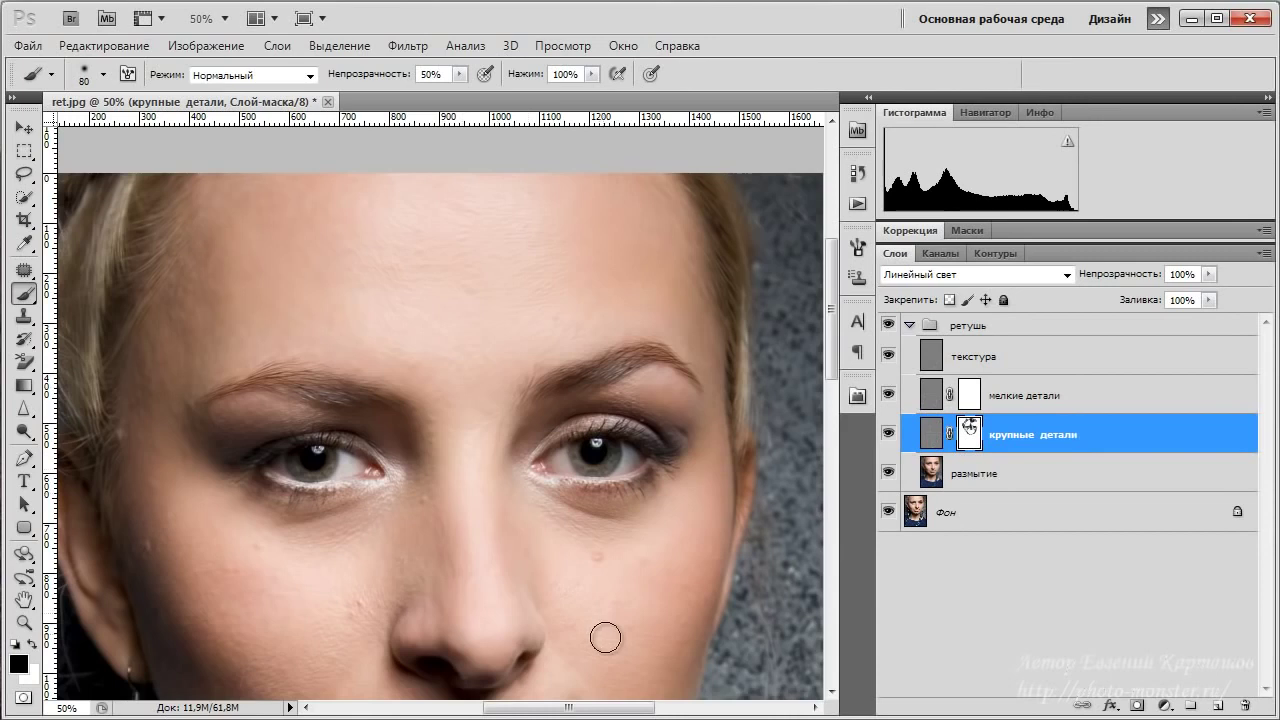
- Smooth the chin and the skin around the mouth by painting black at 50% opacity on the "крупные детали" mask
left_click_drag(605, 637, 546, 266)
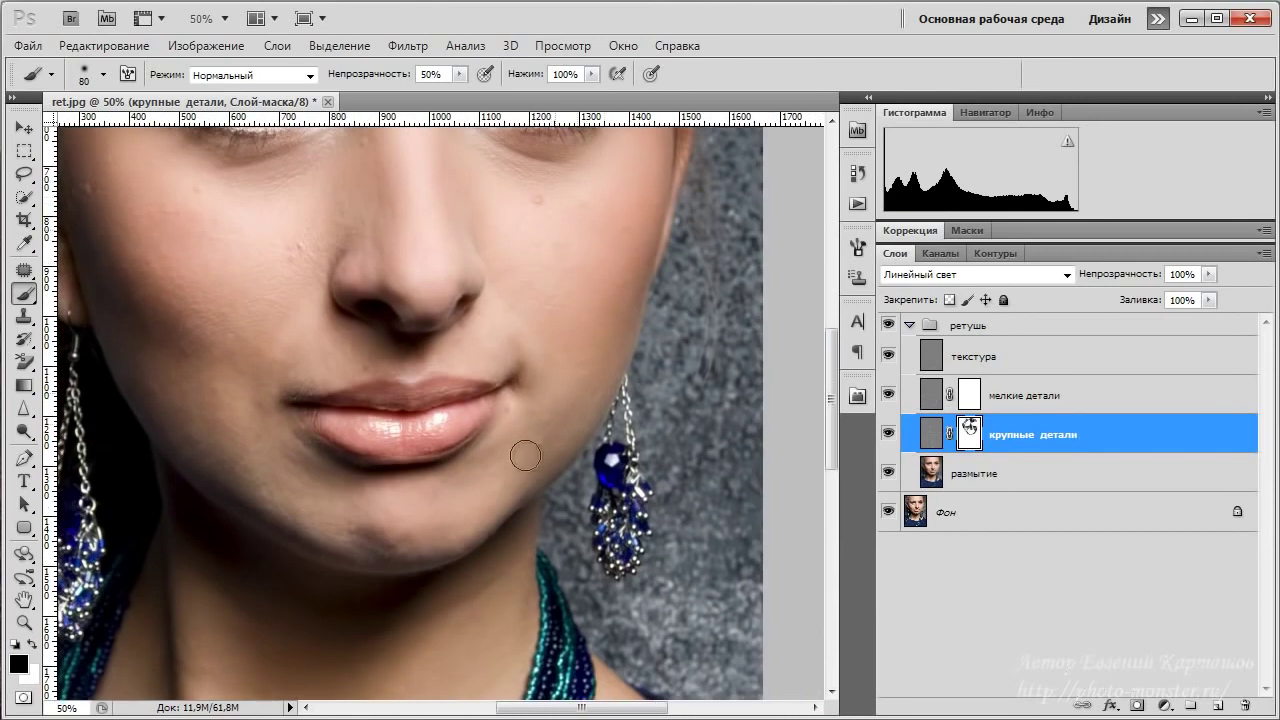
mouse_move(525, 456)
left_mouse_down()
mouse_move(356, 522)
mouse_move(466, 537)
mouse_move(349, 517)
mouse_move(344, 529)
mouse_move(302, 511)
mouse_move(307, 532)
mouse_move(458, 490)
mouse_move(309, 478)
mouse_move(284, 428)
left_mouse_up()
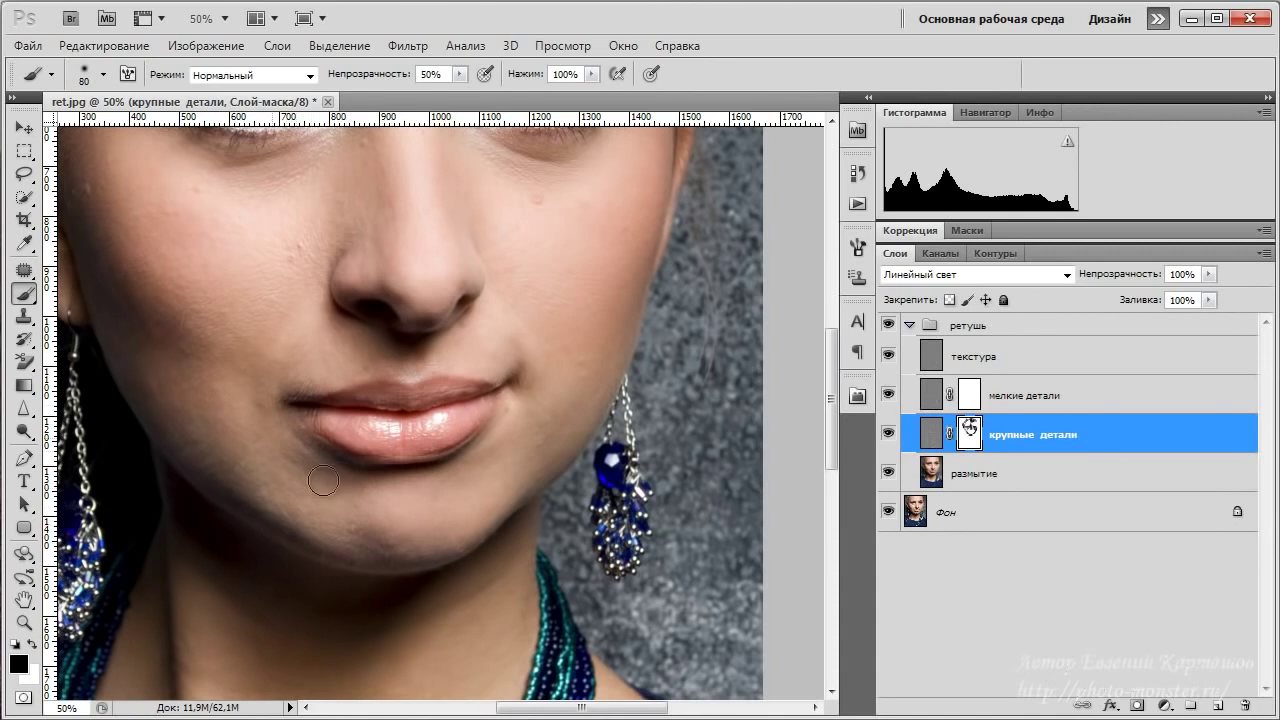
left_click_drag(225, 174, 375, 354)
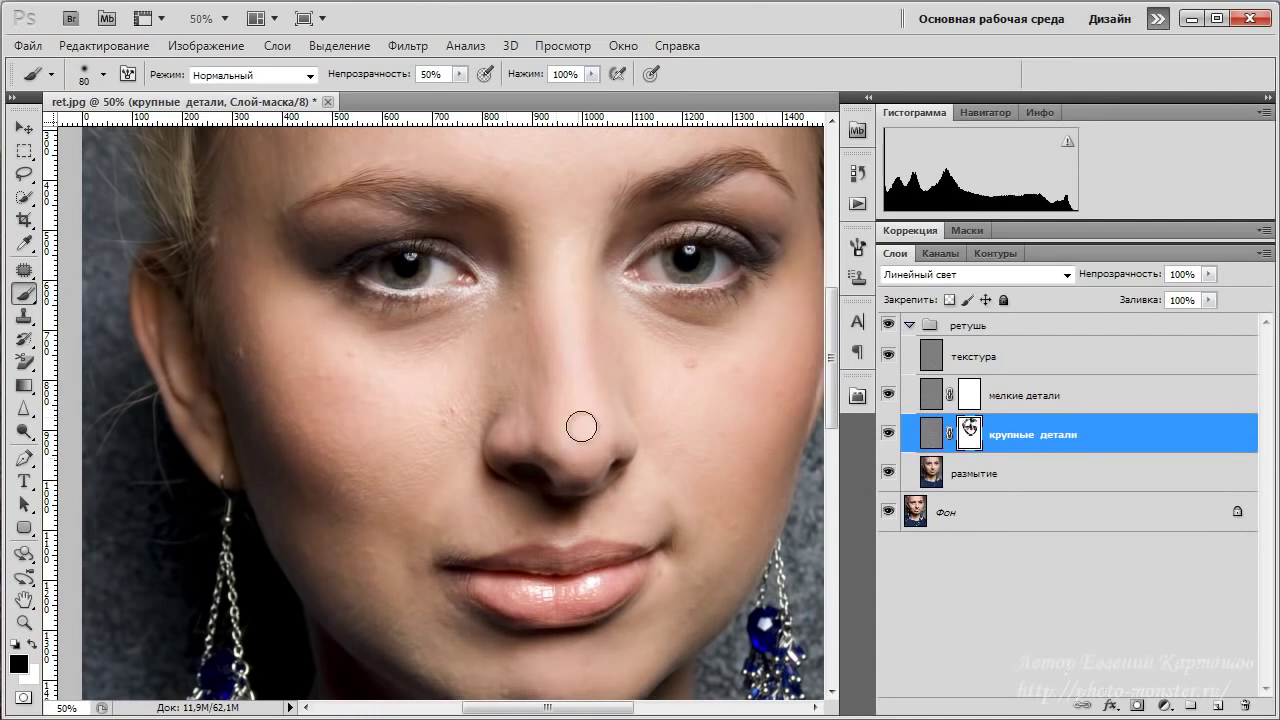
mouse_move(546, 296)
left_mouse_down()
mouse_move(566, 531)
mouse_move(554, 286)
left_mouse_up()
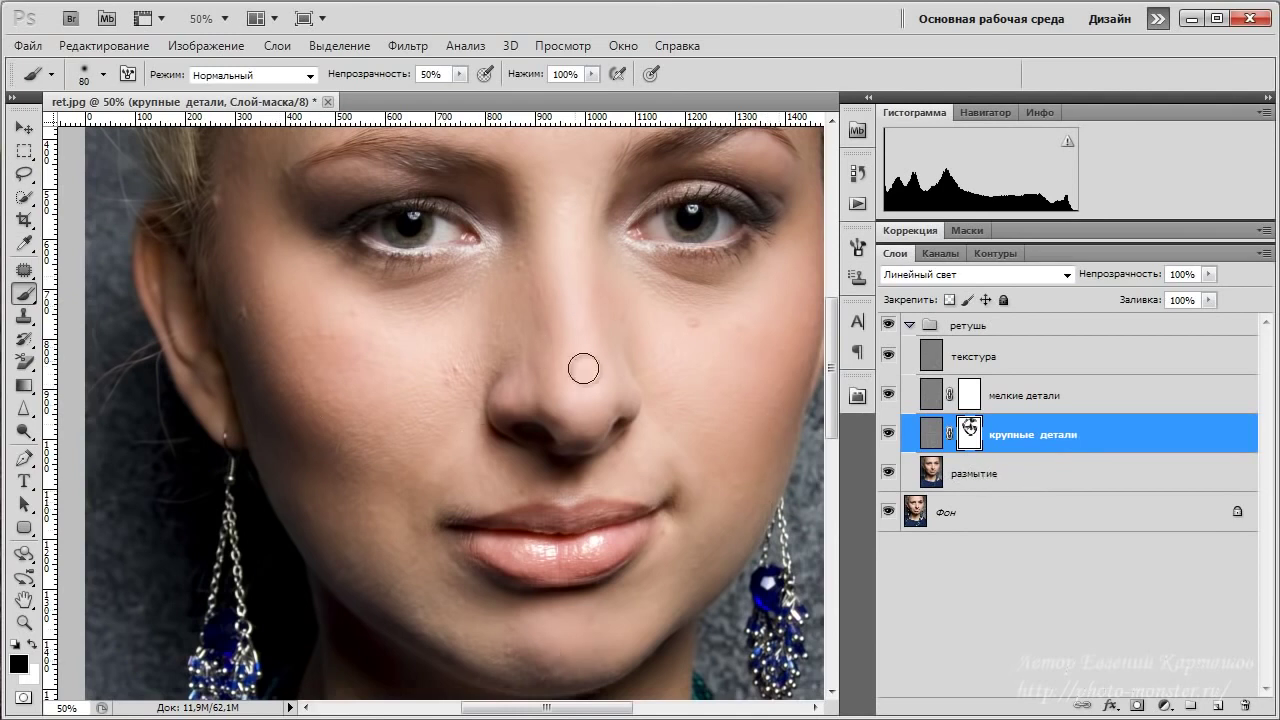
- Paint black at 30% opacity with a size 80 brush on the "мелкие детали" mask, under the eye and over the cheek beside the nose
left_click(970, 397)
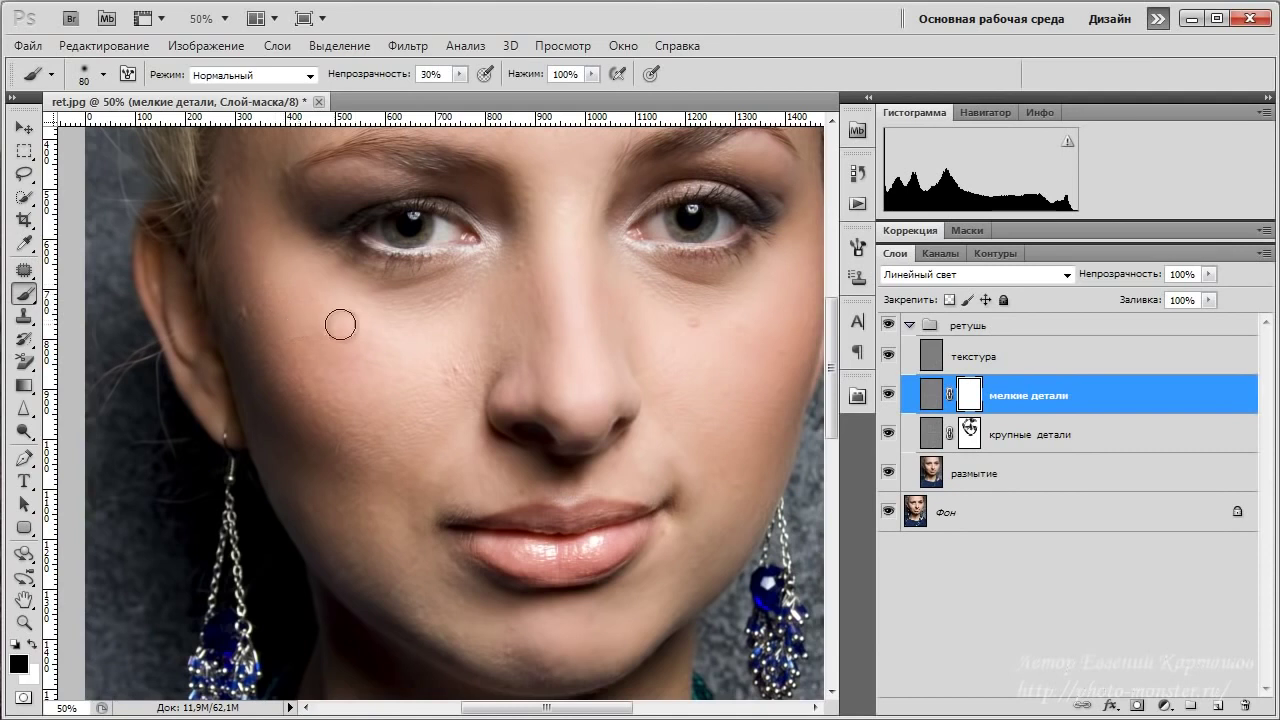
key("3")
key("bracketleft")
key("bracketleft")
key("bracketleft")
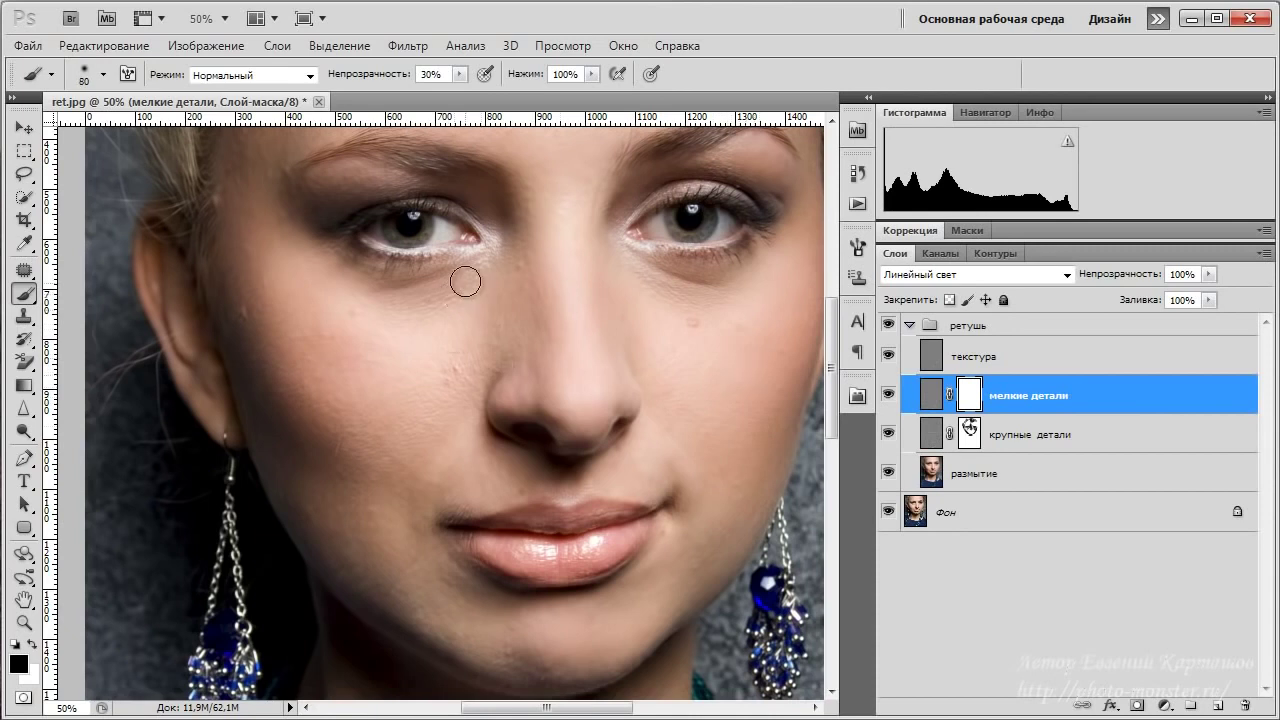
key("bracketright")
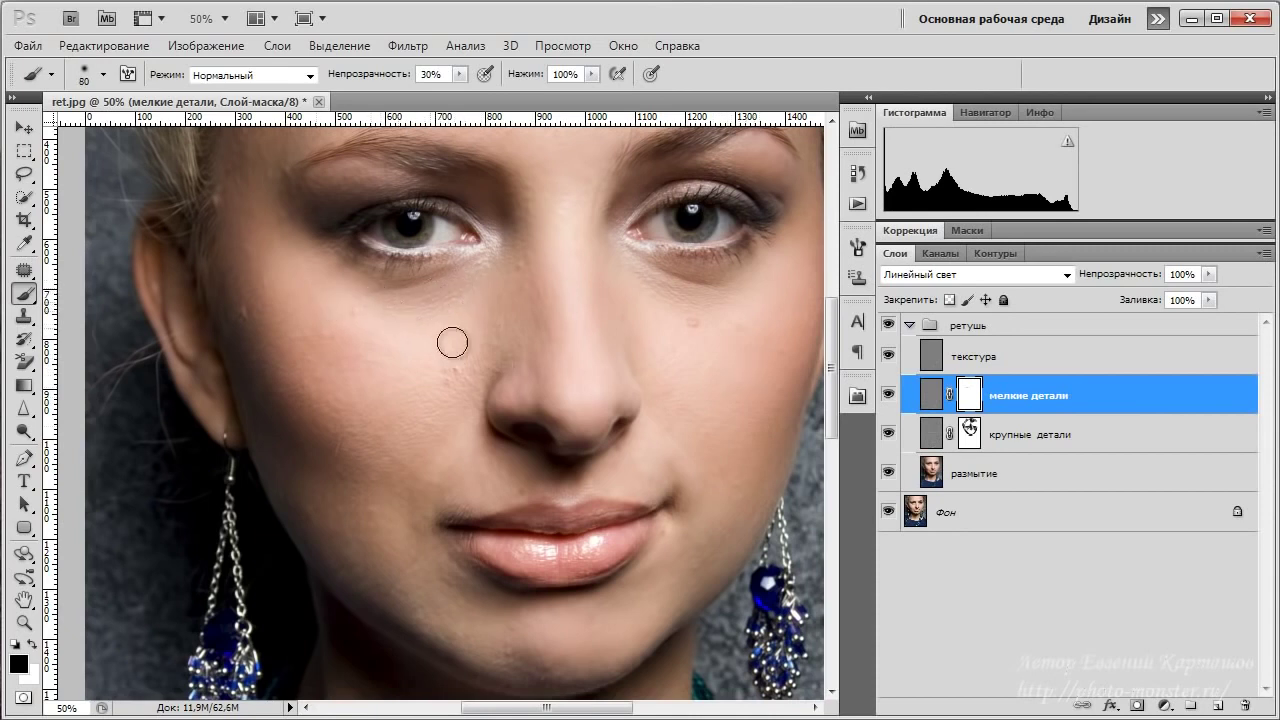
left_click(462, 358)
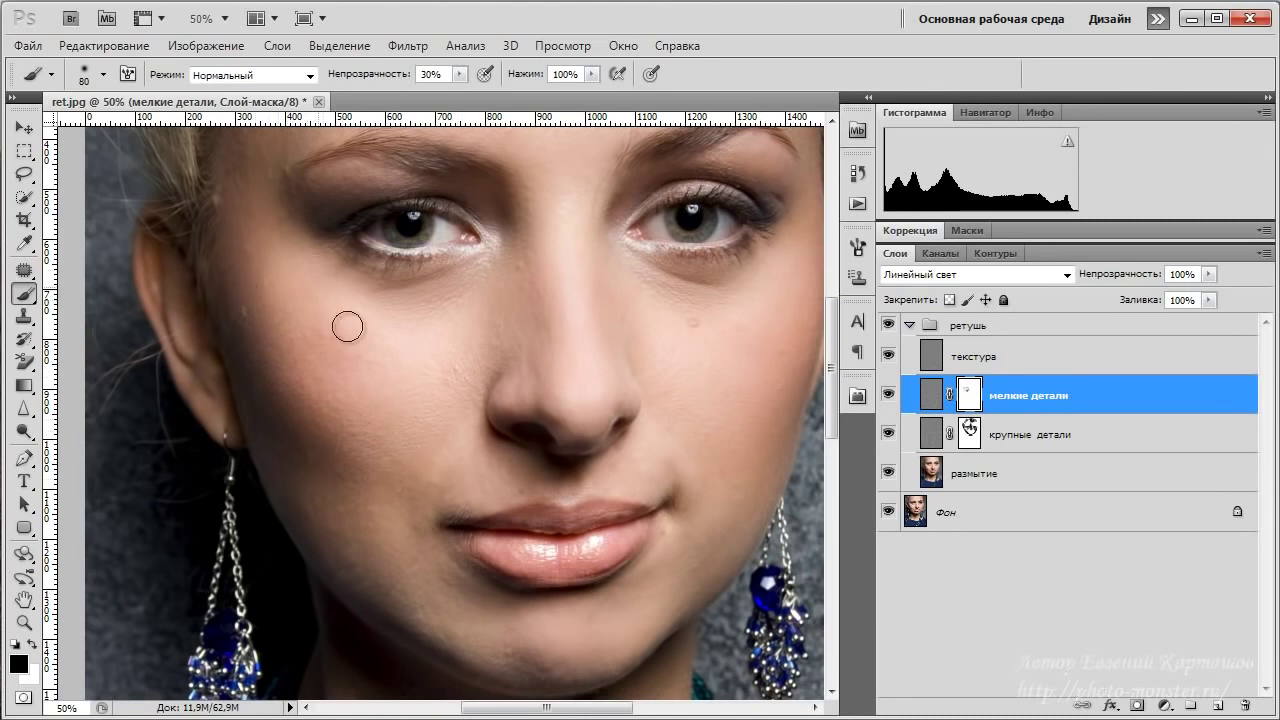
- Smooth the fine detail around the mouth, the other cheek and the chin by painting black at 30% opacity on the "мелкие детали" mask
left_click(469, 500)
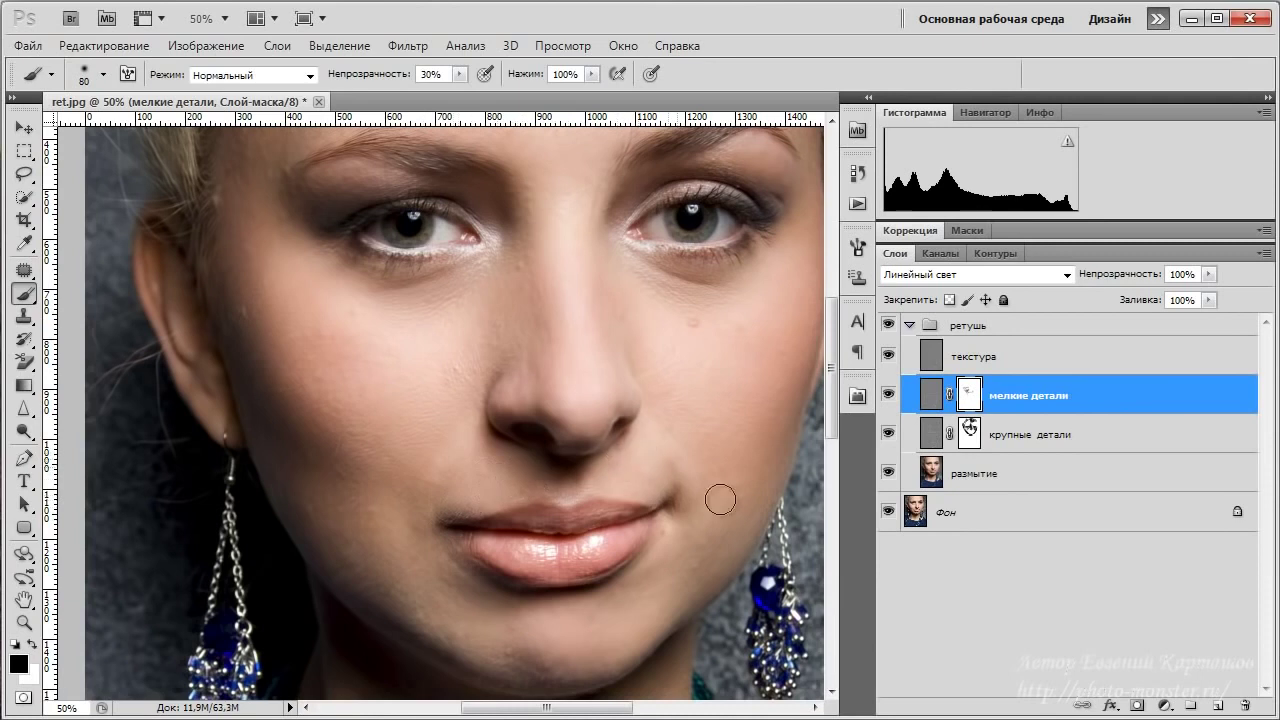
left_click(680, 330)
mouse_move(589, 660)
left_mouse_down()
mouse_move(712, 532)
mouse_move(688, 573)
mouse_move(632, 611)
mouse_move(472, 592)
left_mouse_up()
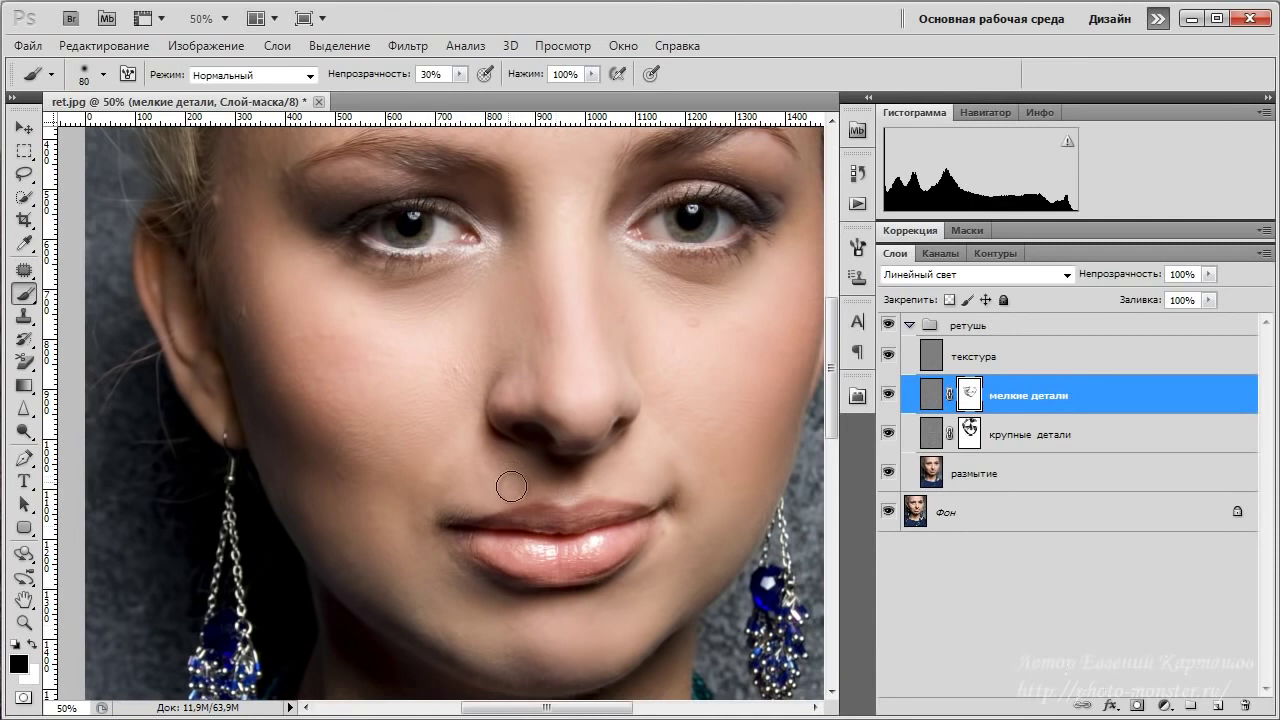
- Paint black at 30% opacity on the "мелкие детали" mask across the forehead
mouse_move(577, 332)
left_mouse_down()
mouse_move(617, 480)
mouse_move(577, 566)
left_mouse_up()
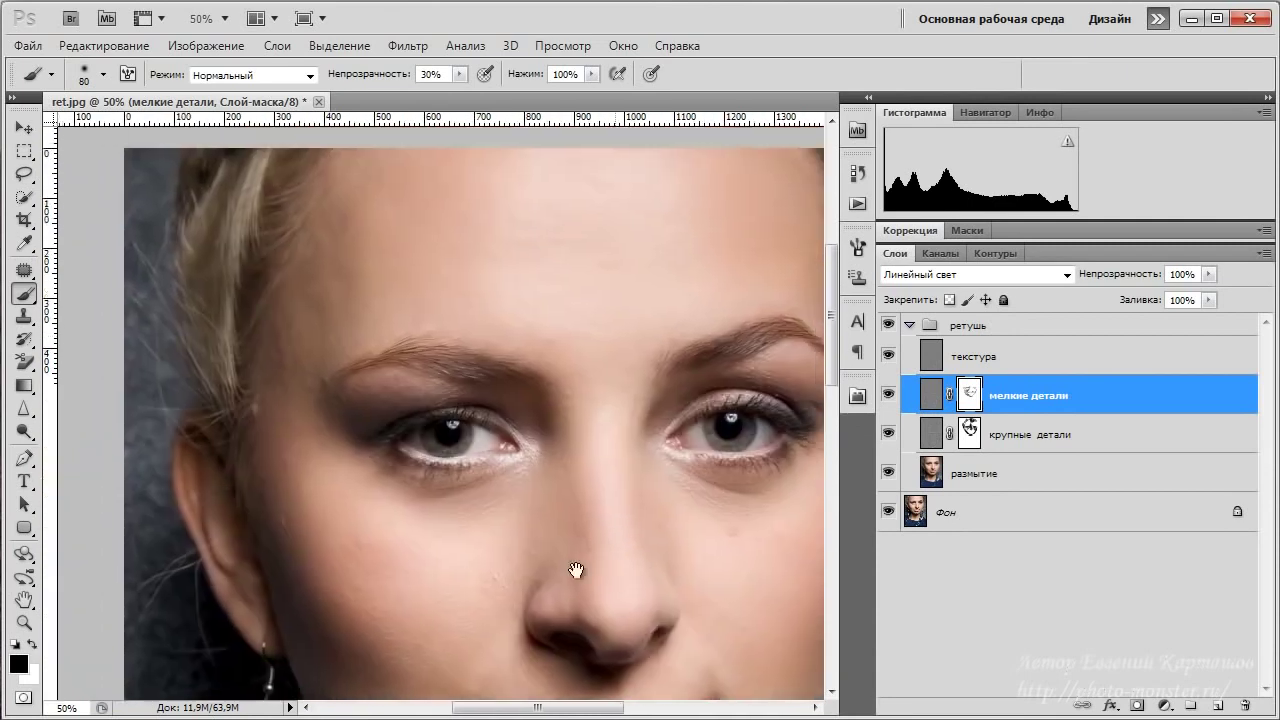
left_click_drag(560, 300, 563, 400)
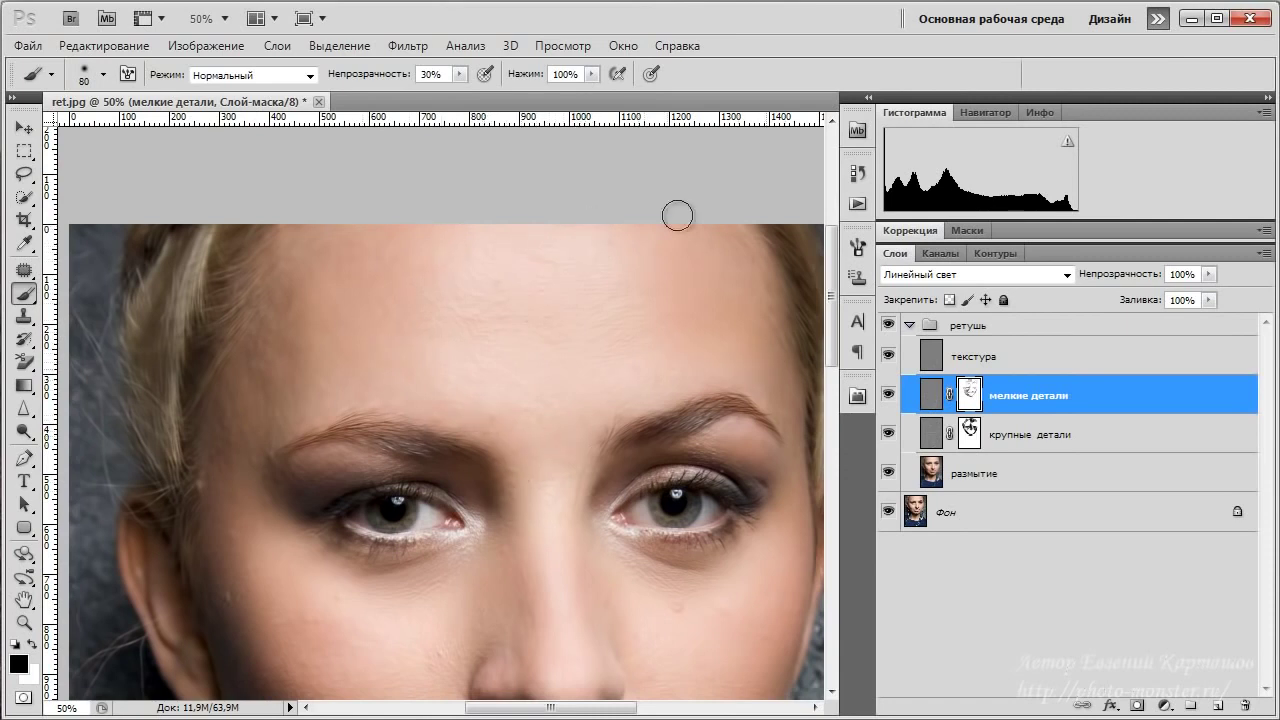
mouse_move(664, 303)
left_mouse_down()
mouse_move(571, 211)
mouse_move(570, 240)
mouse_move(607, 262)
mouse_move(457, 298)
mouse_move(409, 226)
left_mouse_up()
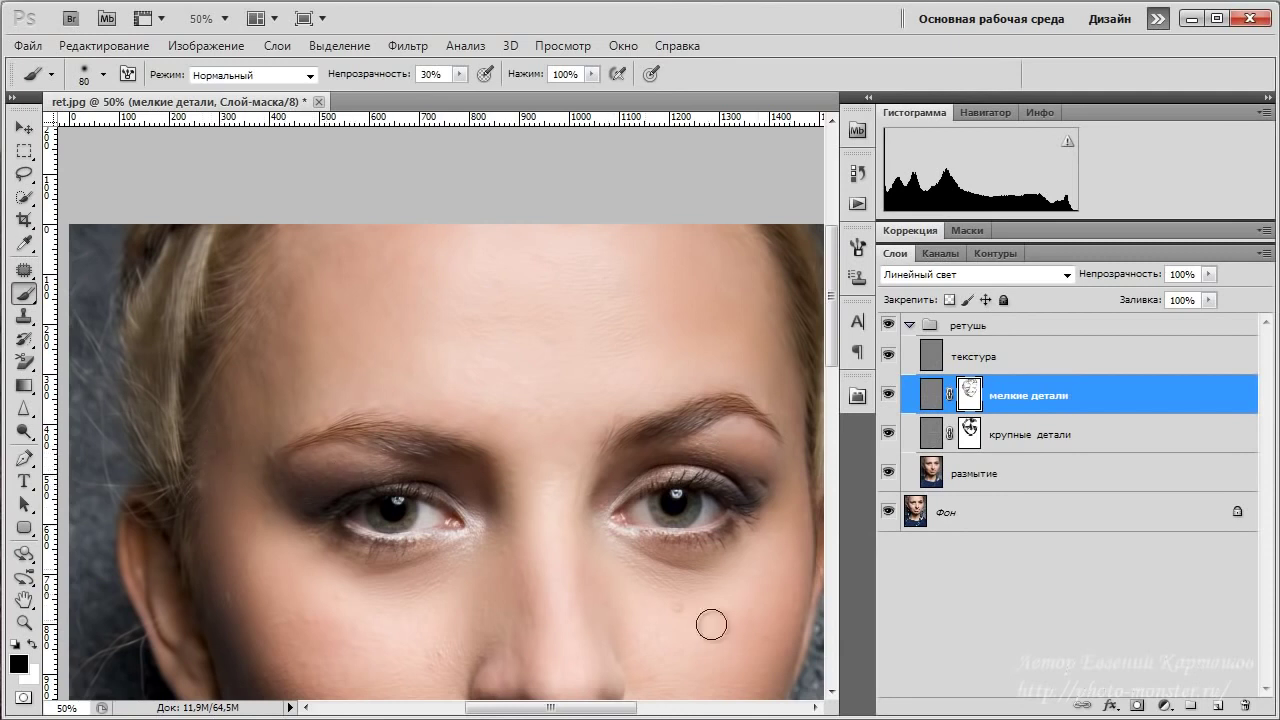
- Paint out the cheek spot on the "мелкие детали" mask at 100% opacity, reduce the brush to size 50, and check the red mask overlay
left_click_drag(711, 620, 694, 380)
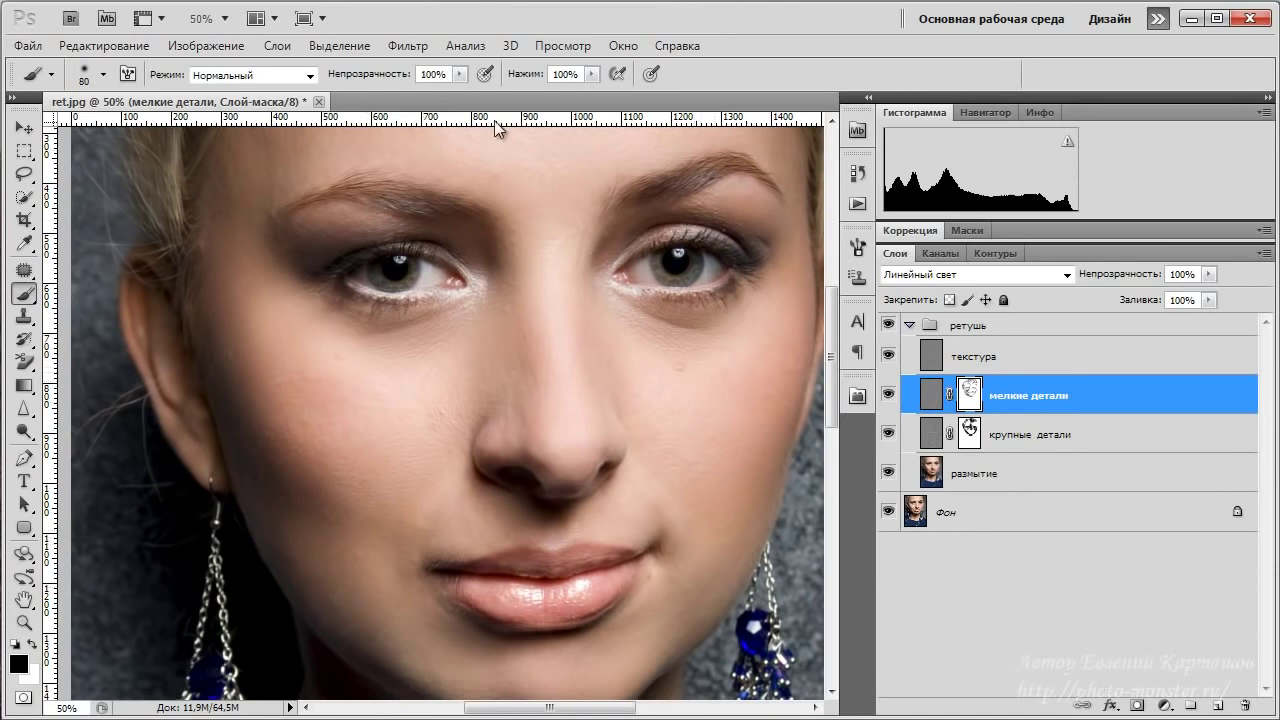
left_click(680, 368)
key("bracketleft")
key("bracketleft")
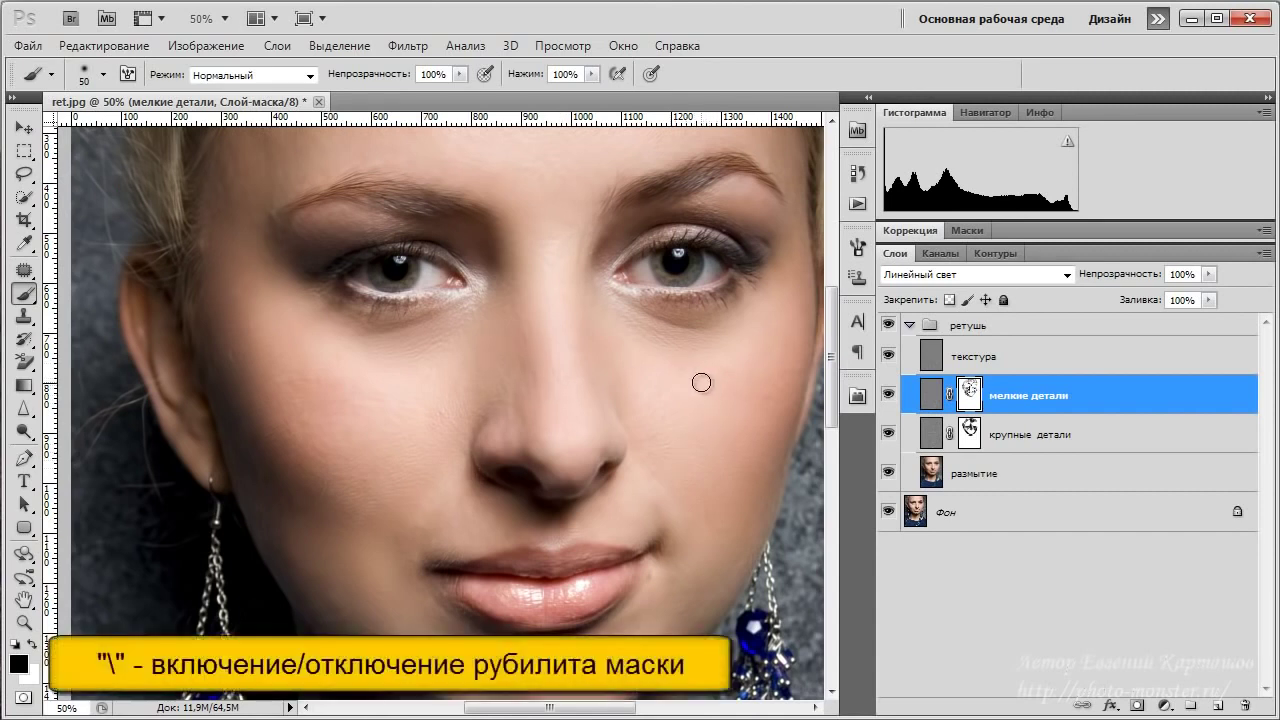
key("backslash")
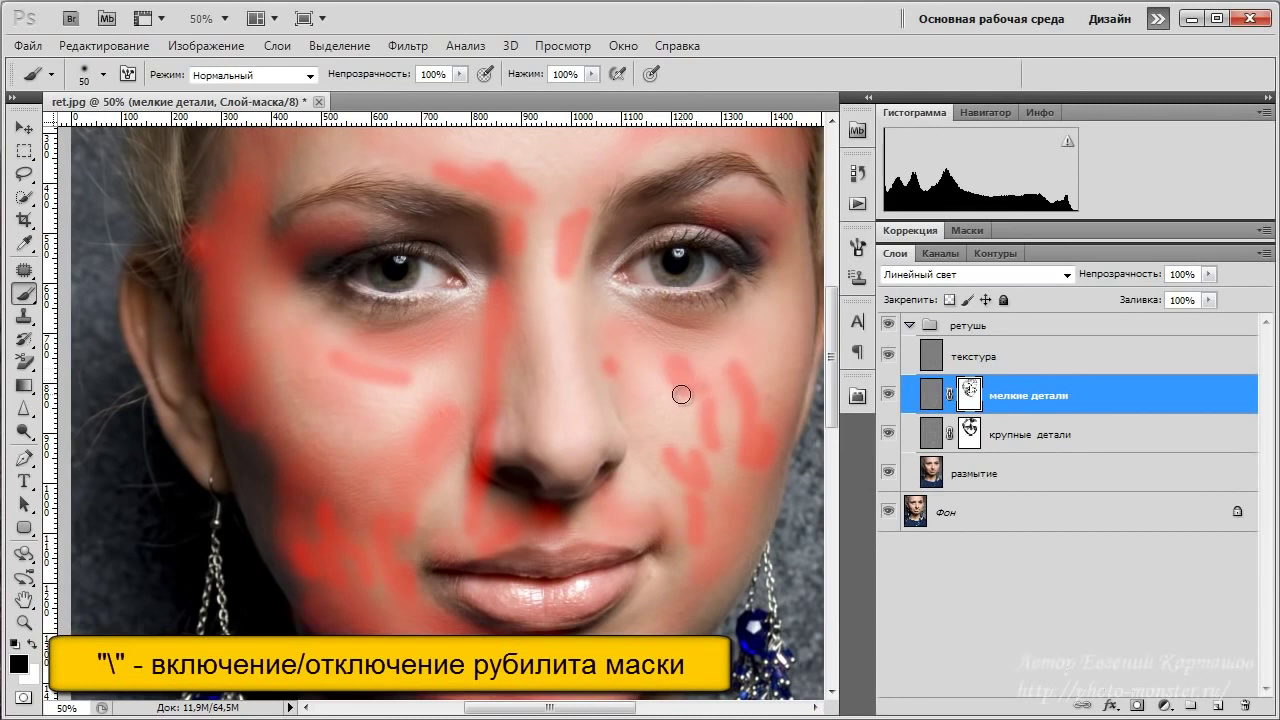
key("backslash")
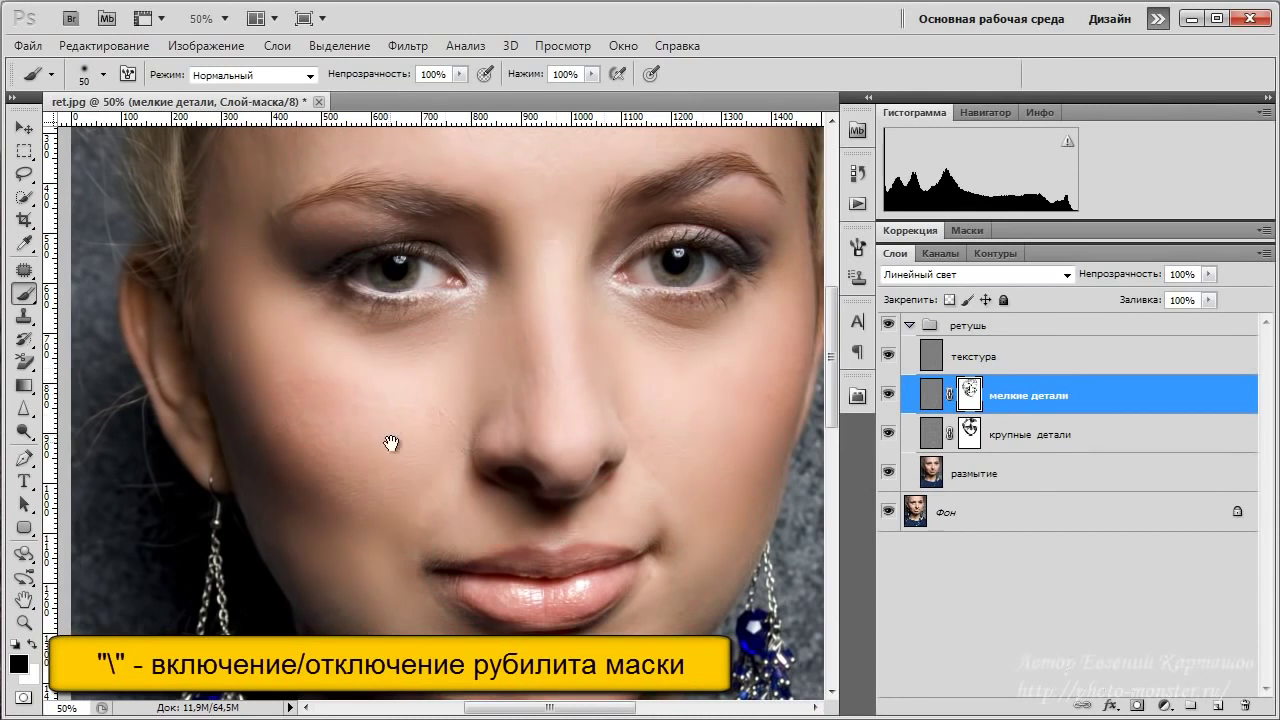
- Clear the remaining blemishes on the cheek and forehead by painting black at 100% opacity on the "мелкие детали" mask with the size 50 brush
left_click_drag(391, 443, 609, 320)
left_click_drag(531, 280, 318, 680)
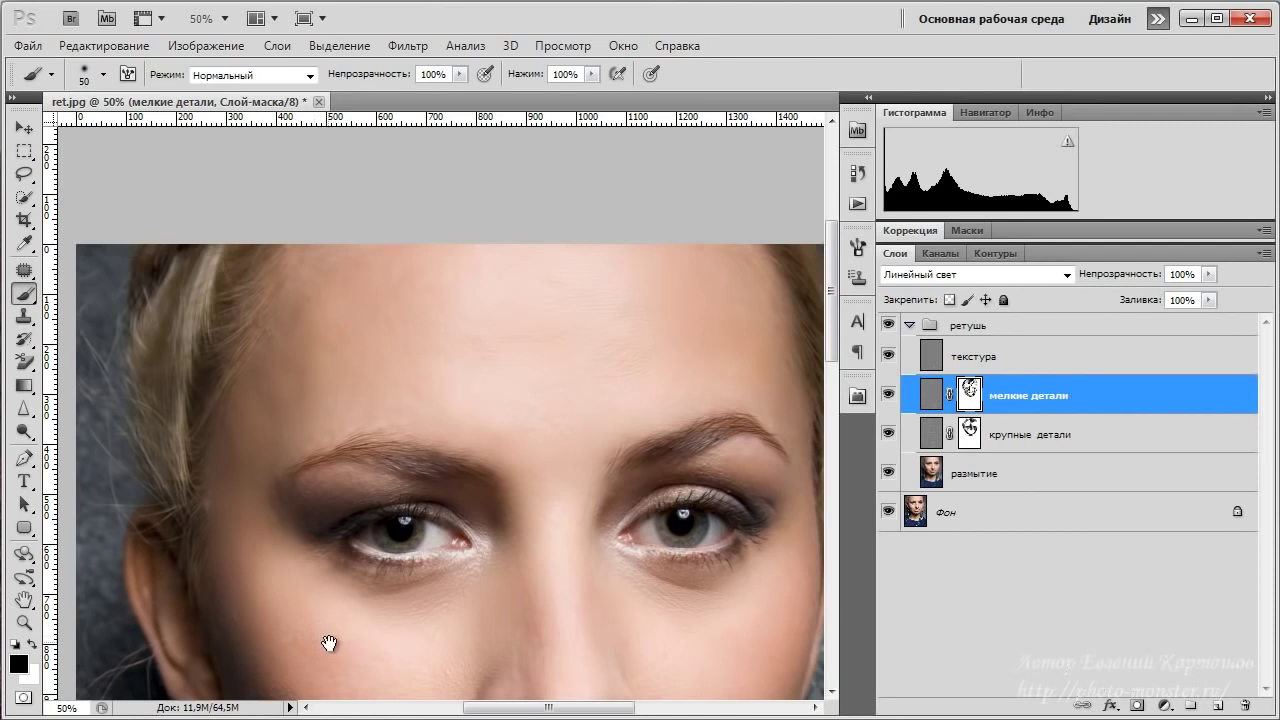
left_click_drag(329, 643, 317, 400)
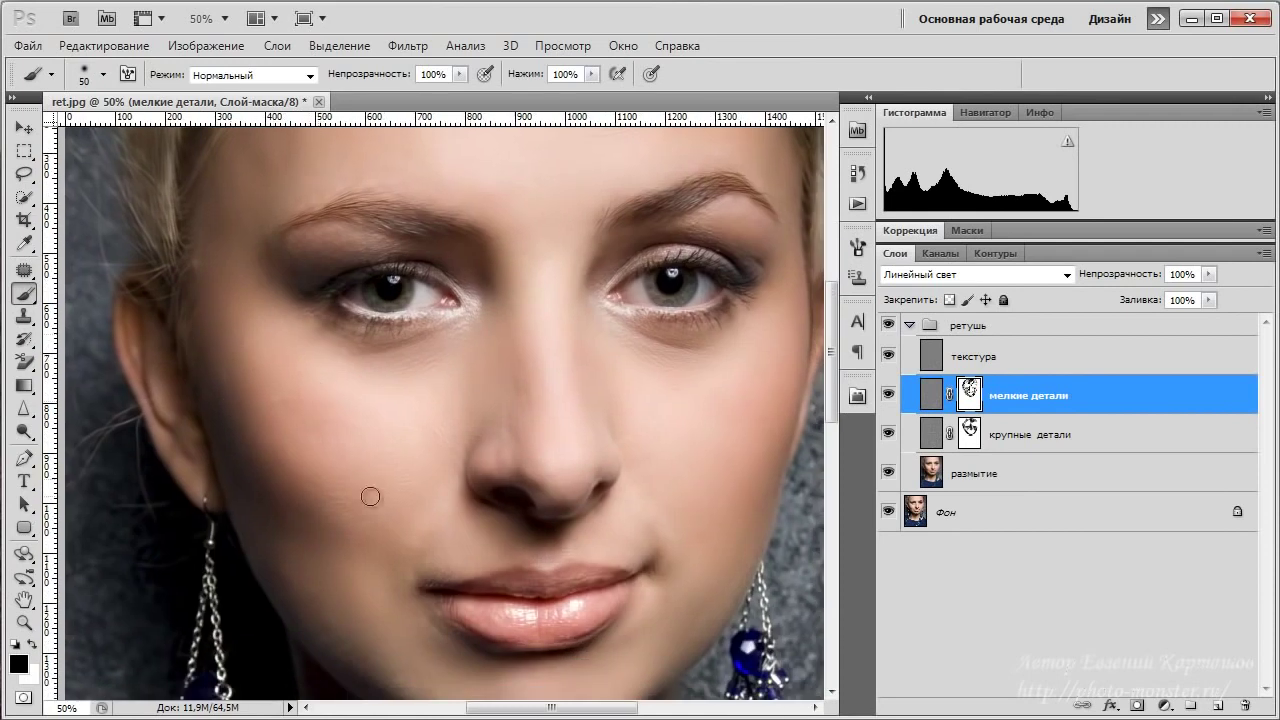
left_click_drag(339, 347, 410, 567)
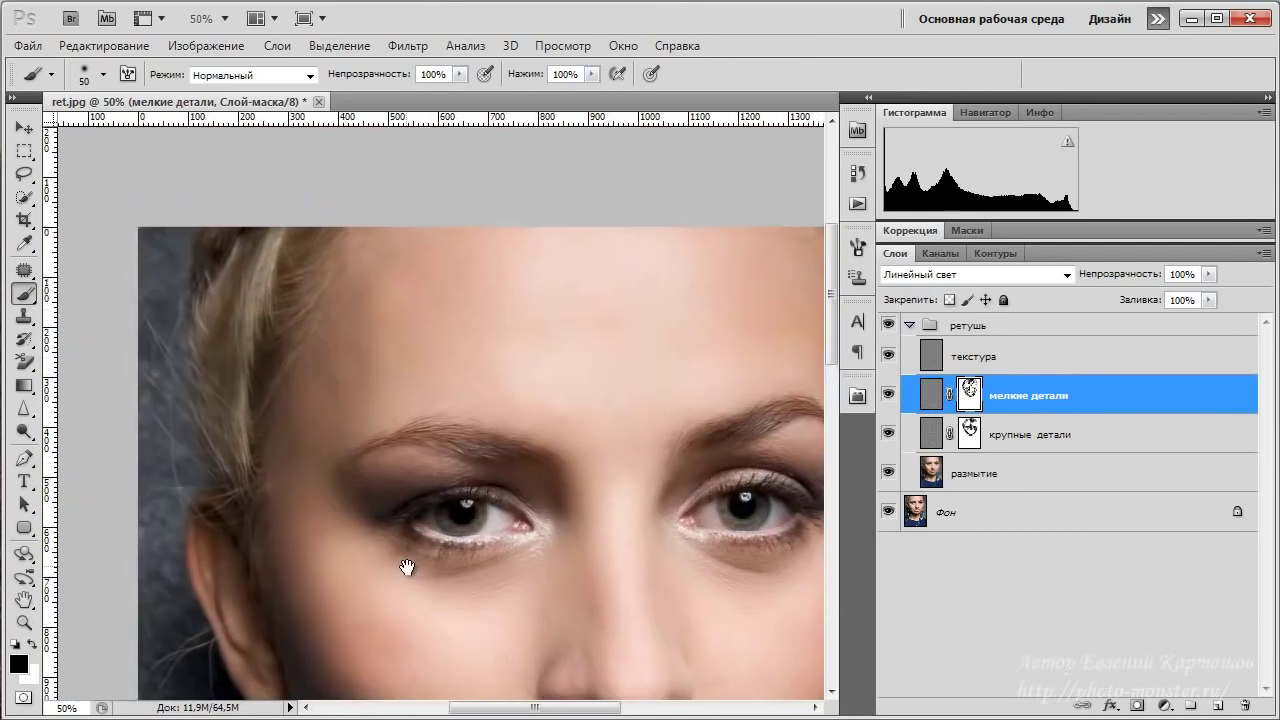
- Paint black at 100% opacity with a size 100 brush on the "крупные детали" mask over the temple and cheek
left_click(970, 440)
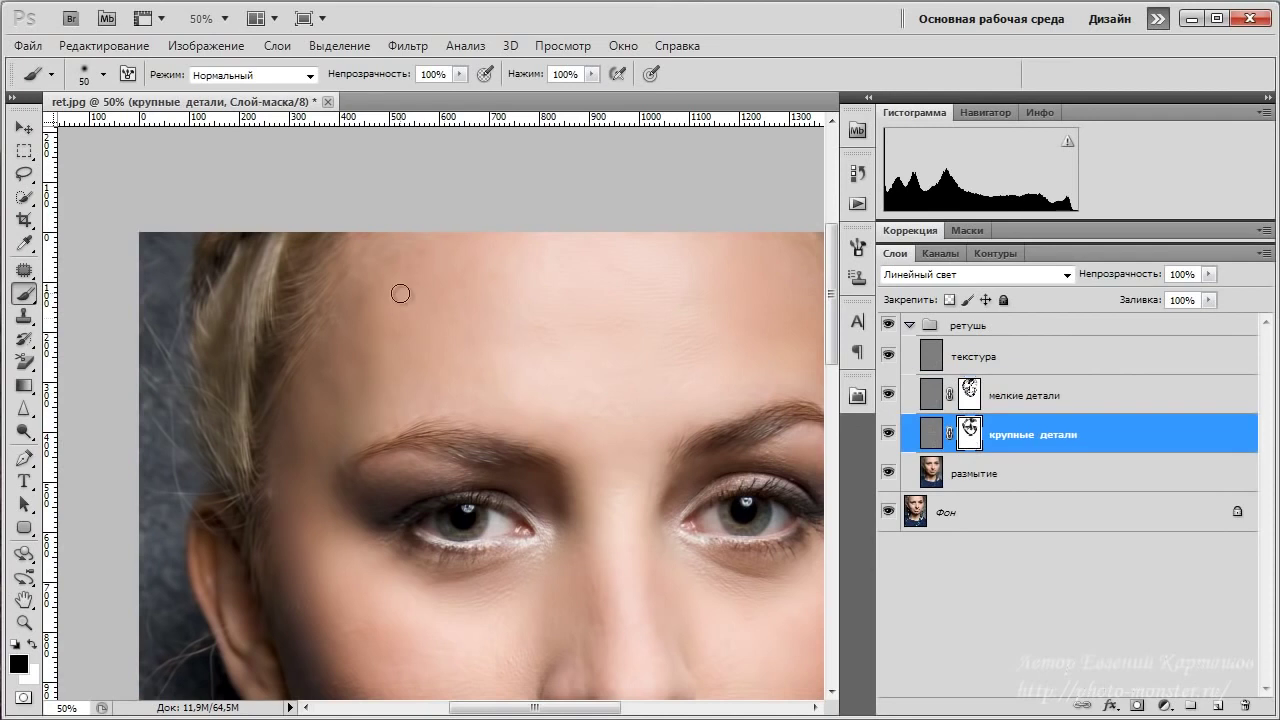
key("bracketright")
key("bracketright")
key("bracketright")
key("bracketright")
key("bracketright")
left_click_drag(593, 515, 574, 399)
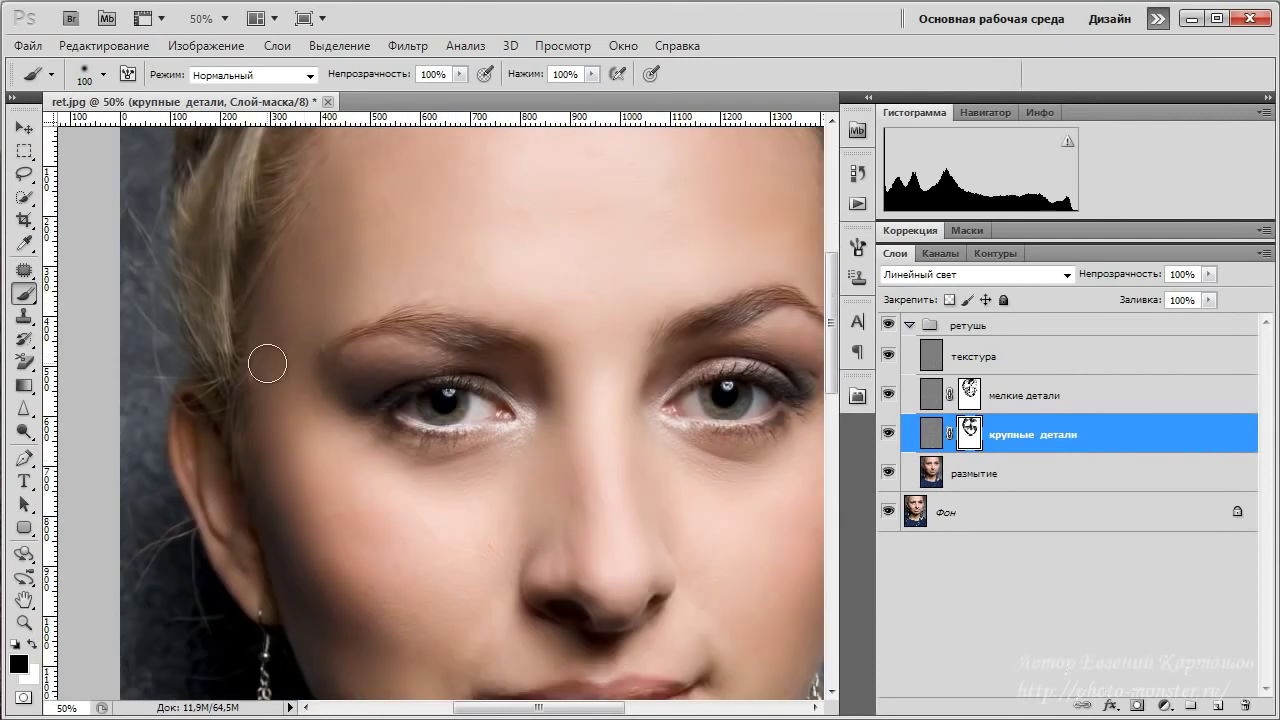
mouse_move(420, 534)
left_mouse_down()
mouse_move(337, 434)
mouse_move(300, 326)
left_mouse_up()
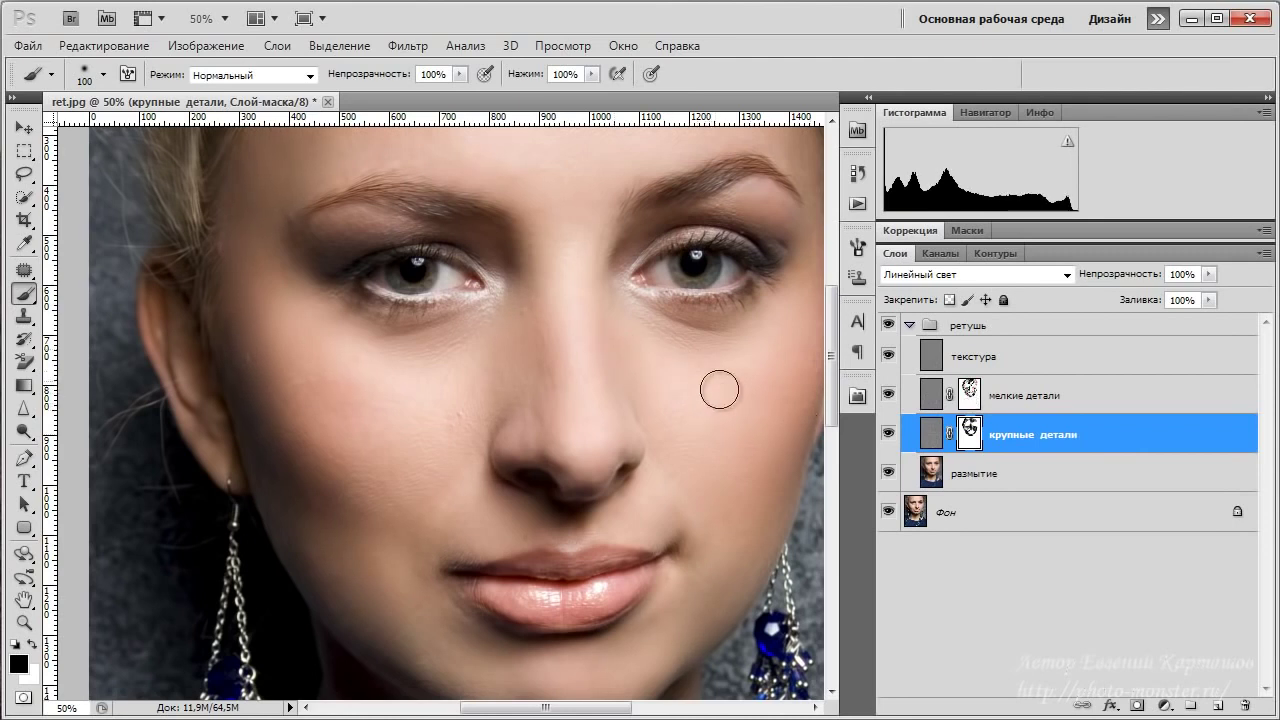
- Heal the spot below the eye on the "текстура" layer with a size 40 Spot Healing Brush, with sampling from all layers turned off
left_click(932, 360)
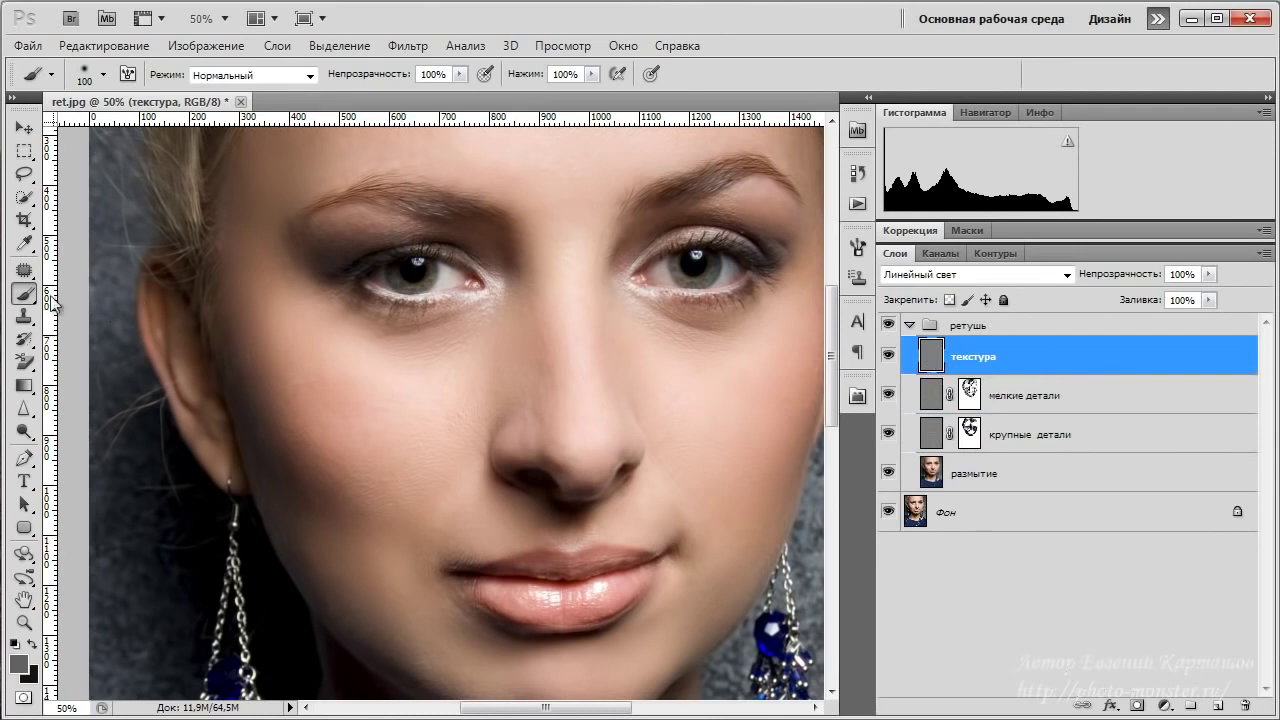
left_click(27, 272)
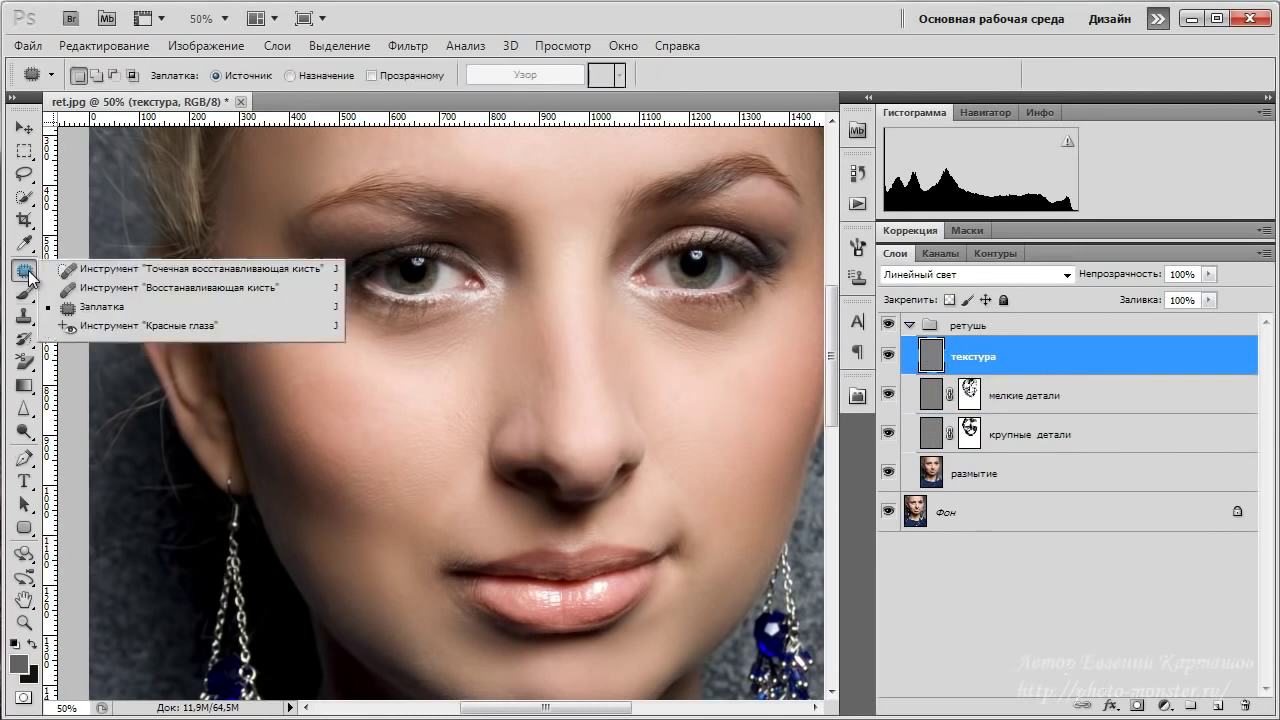
left_click(96, 270)
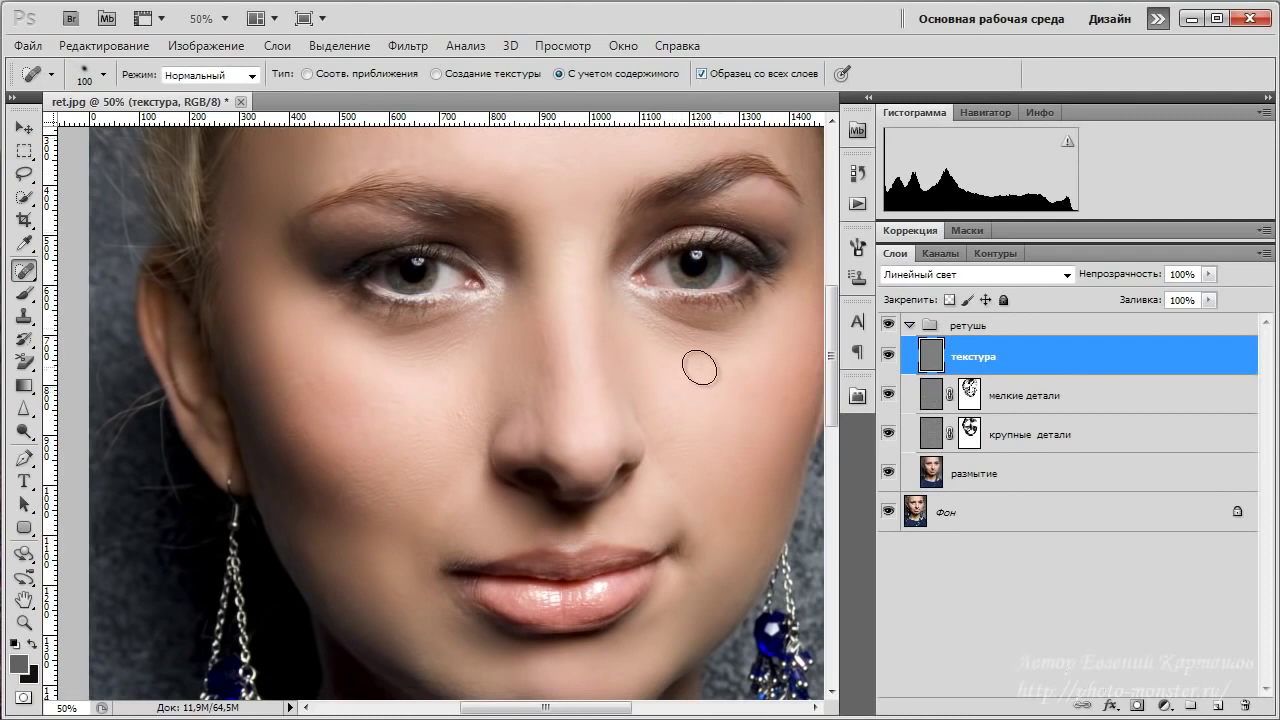
key("bracketleft")
key("bracketleft")
key("bracketleft")
key("bracketleft")
key("bracketleft")
left_click(699, 371)
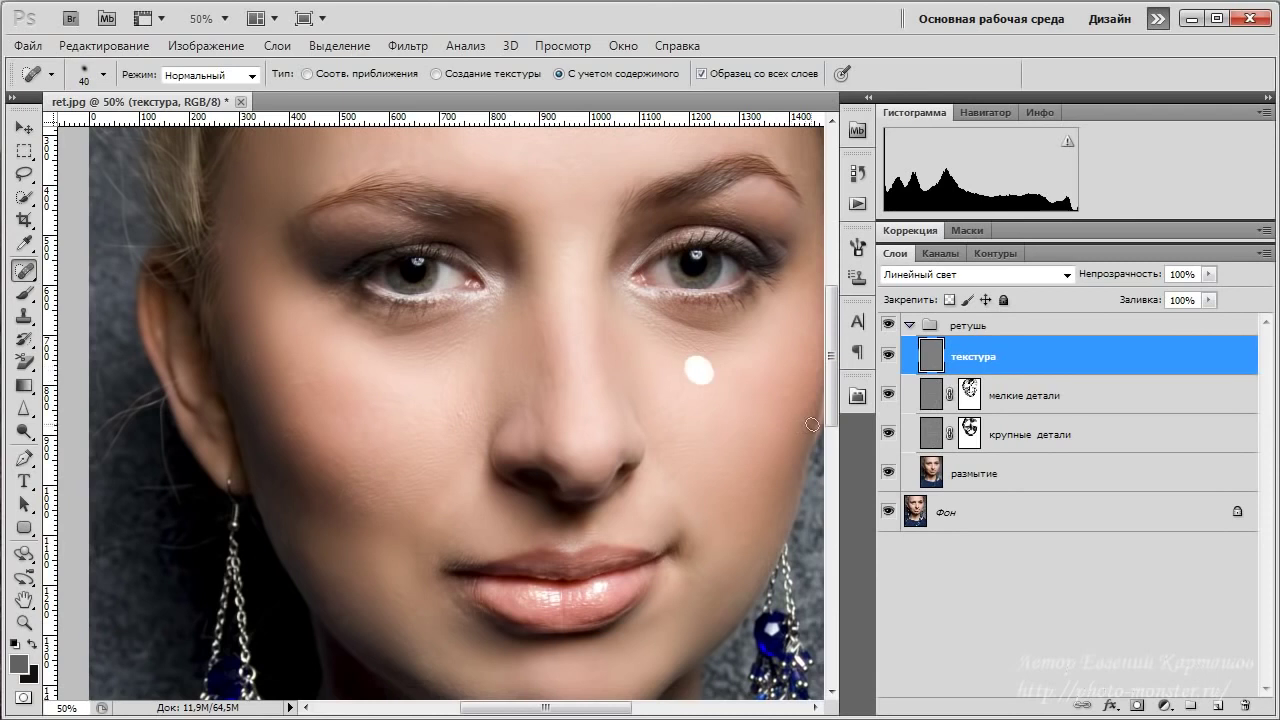
left_click(699, 378)
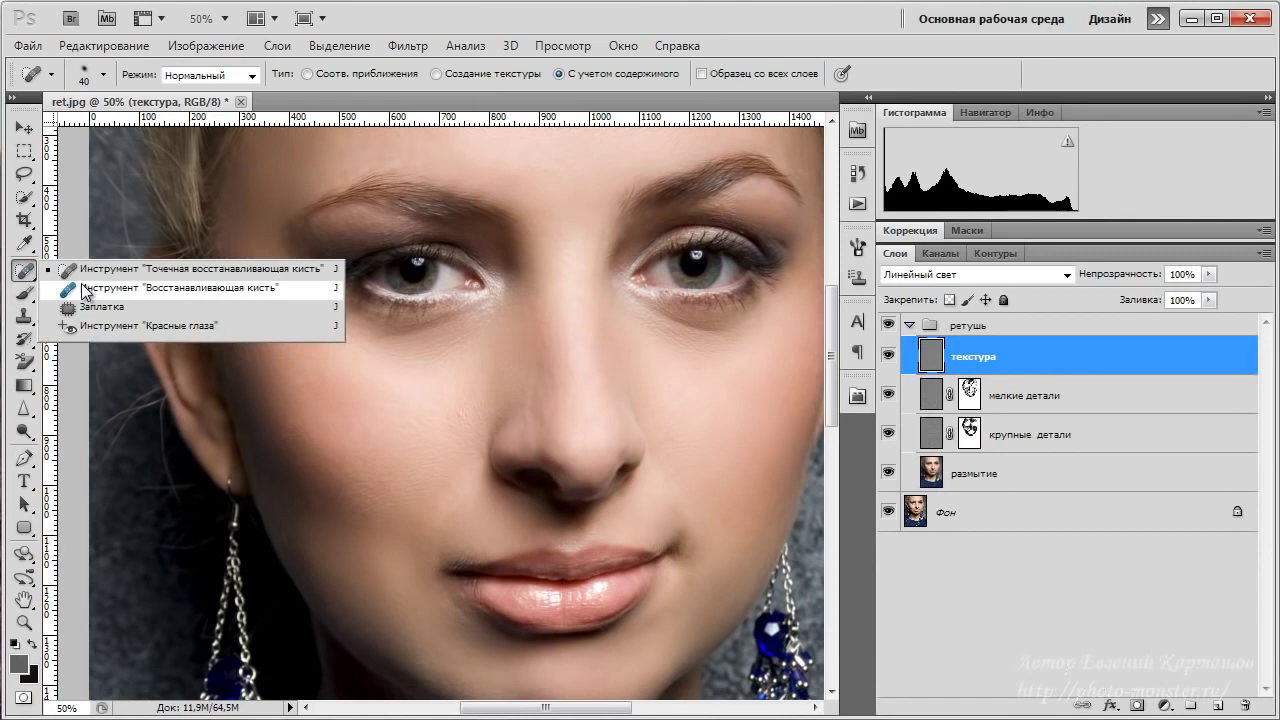
- Try to heal the cheek spot on the "текстура" layer with the Healing Brush at size 45, sampling all layers
left_click(72, 291)
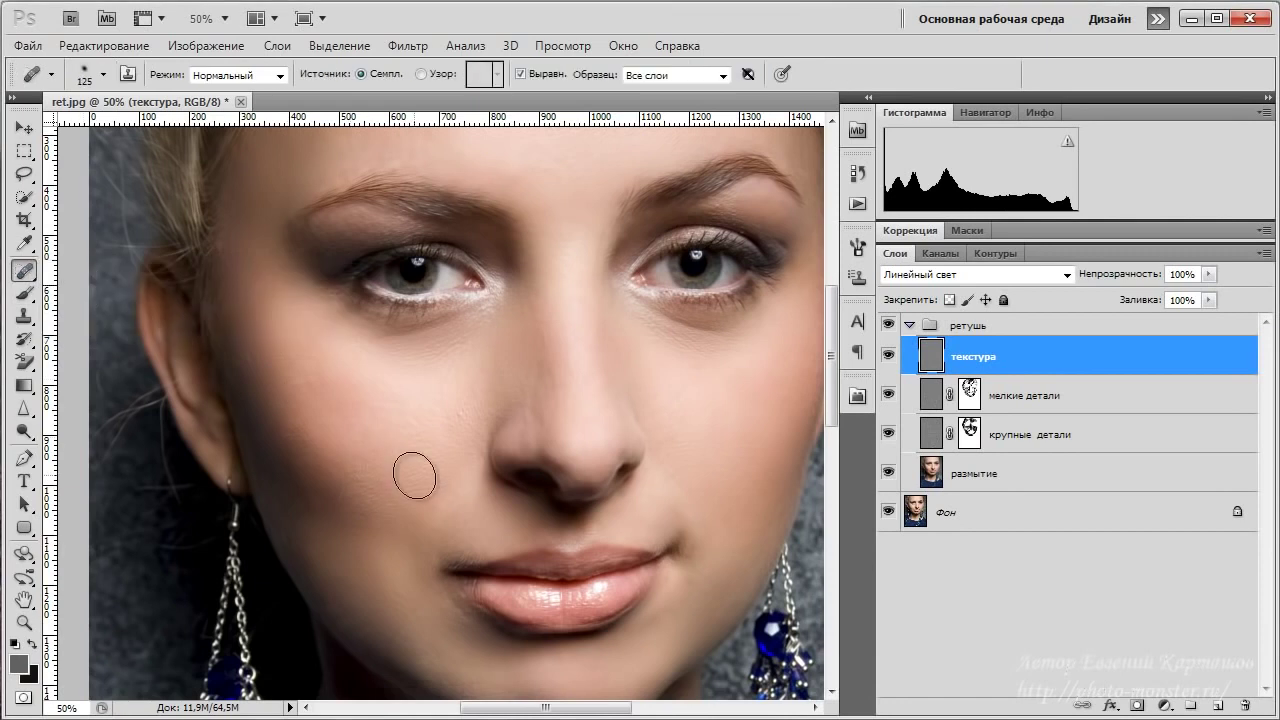
key("bracketleft")
key("bracketleft")
key("bracketleft")
key("bracketleft")
key("bracketleft")
key("bracketleft")
key("bracketleft")
key("bracketleft")
mouse_move(533, 428)
left_mouse_down()
mouse_move(523, 334)
mouse_move(534, 520)
left_mouse_up()
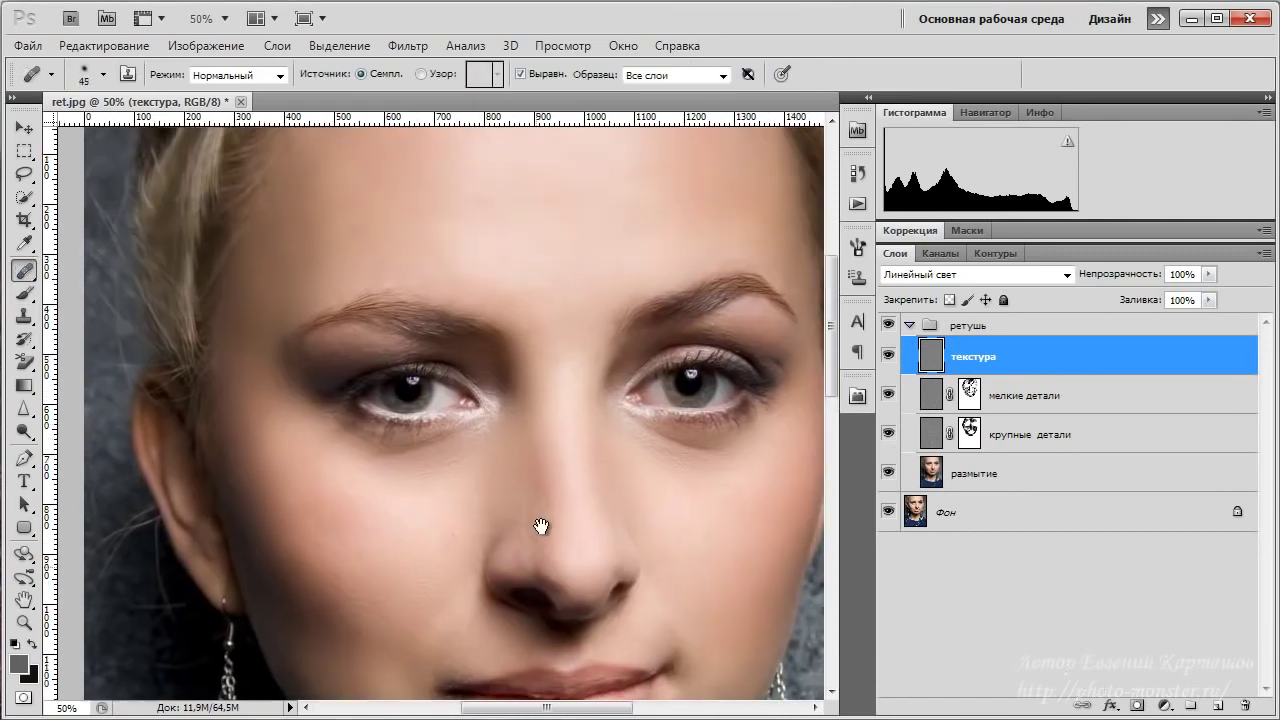
left_click(700, 503, "alt")
left_click(691, 489)
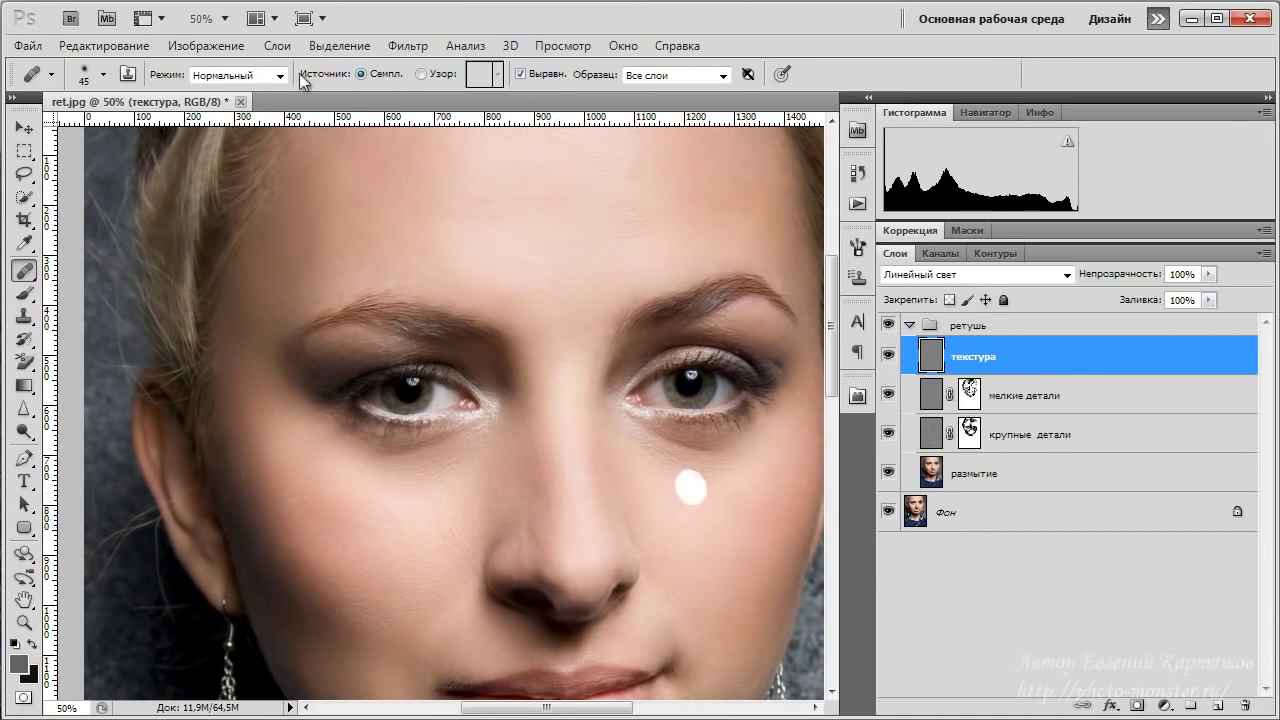
- Set the Healing Brush to sample "Активный слой", undo the last healing stroke, and sample clean texture on the cheek
left_click(722, 76)
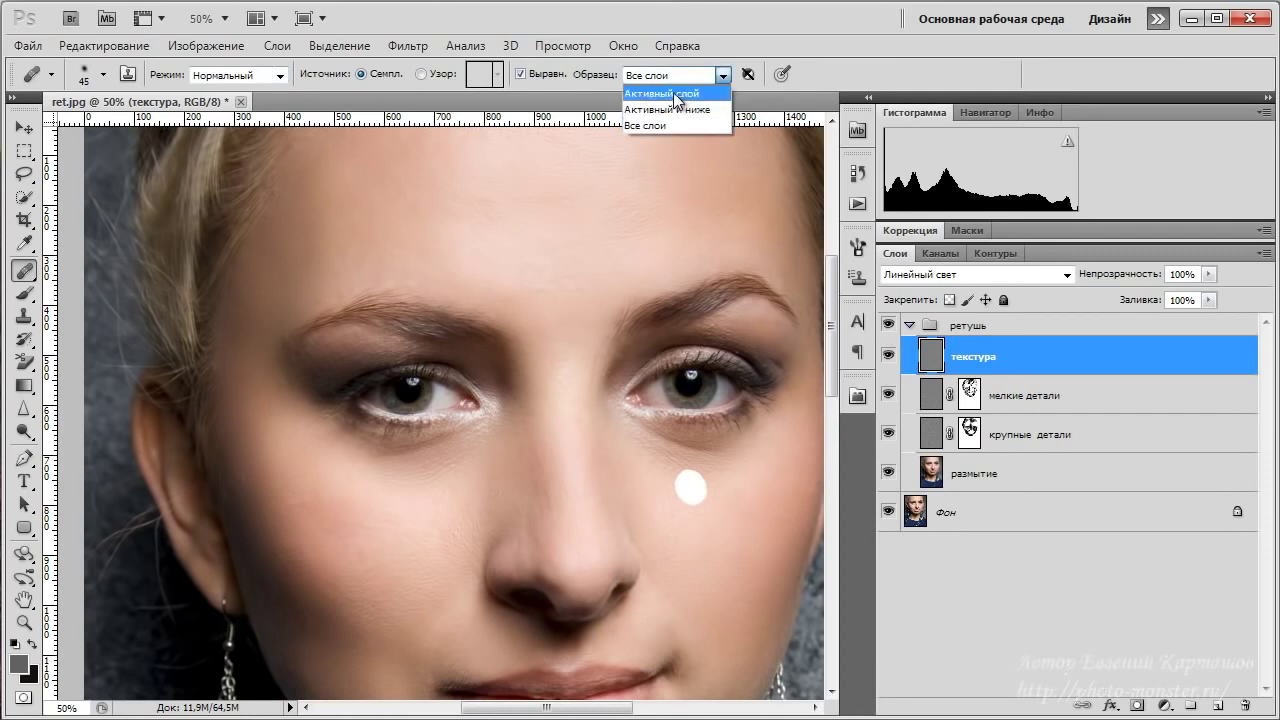
left_click(677, 94)
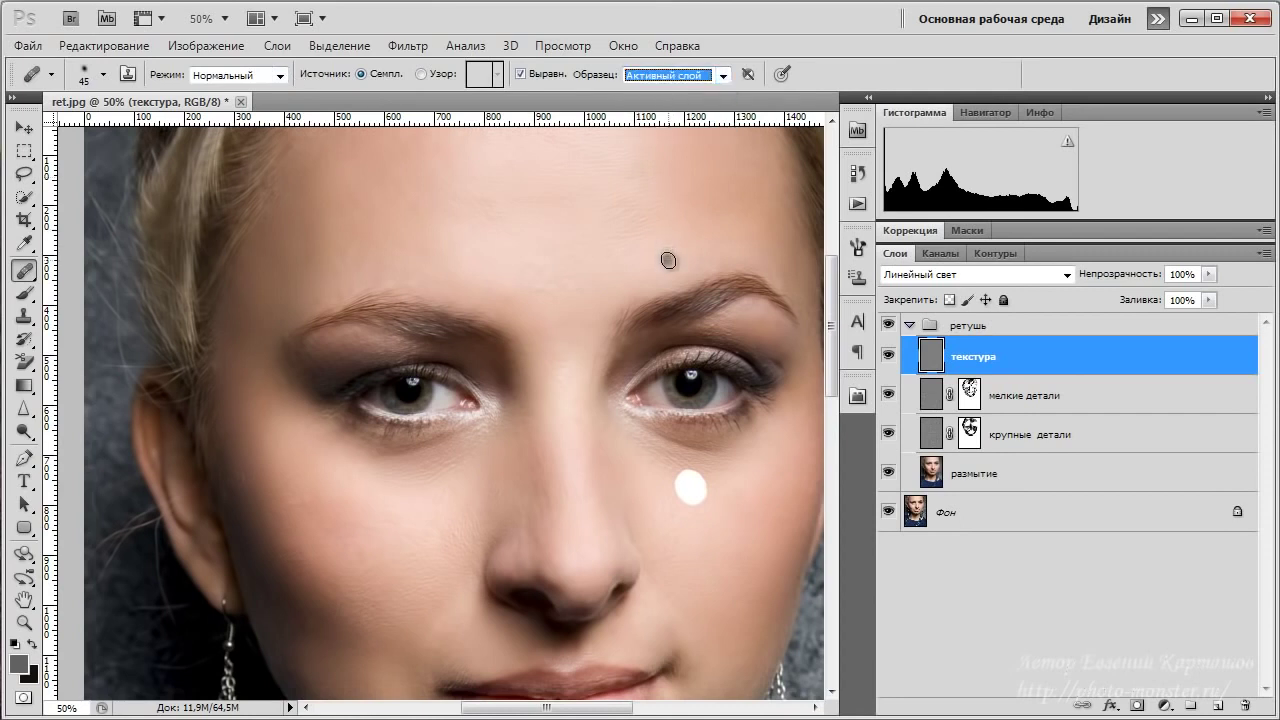
key("ctrl+z")
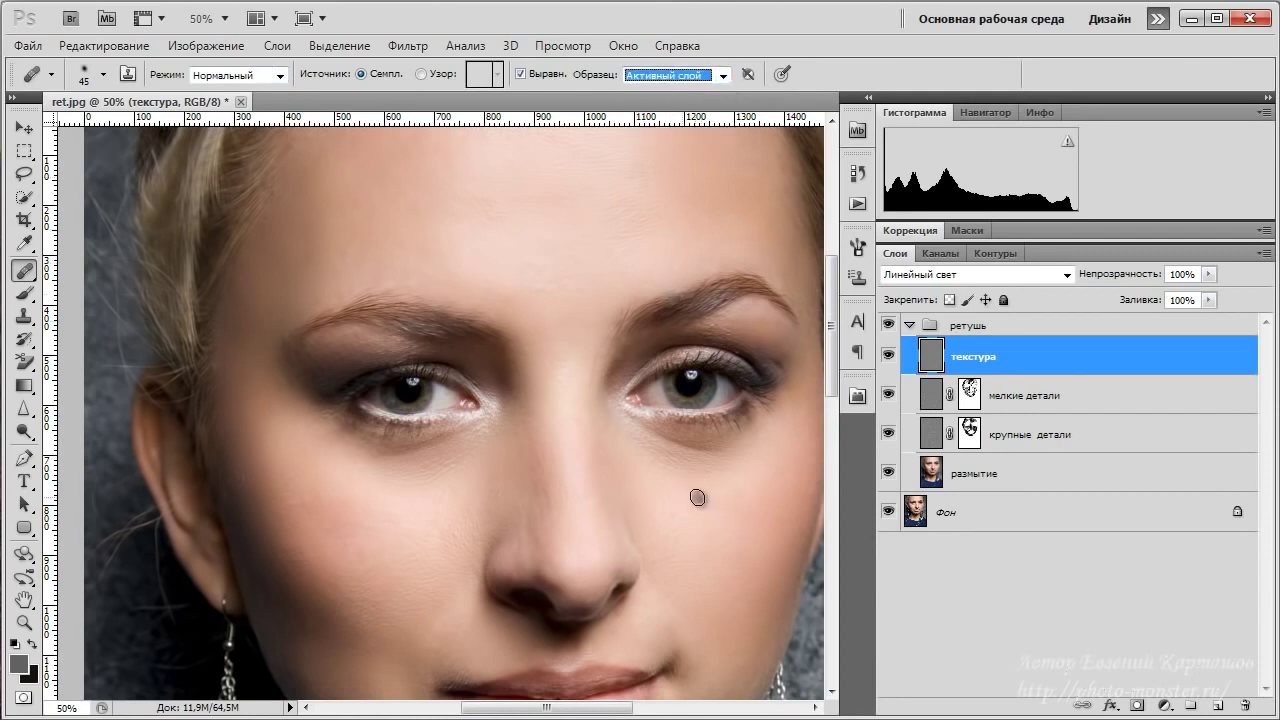
left_click(697, 490, "alt")
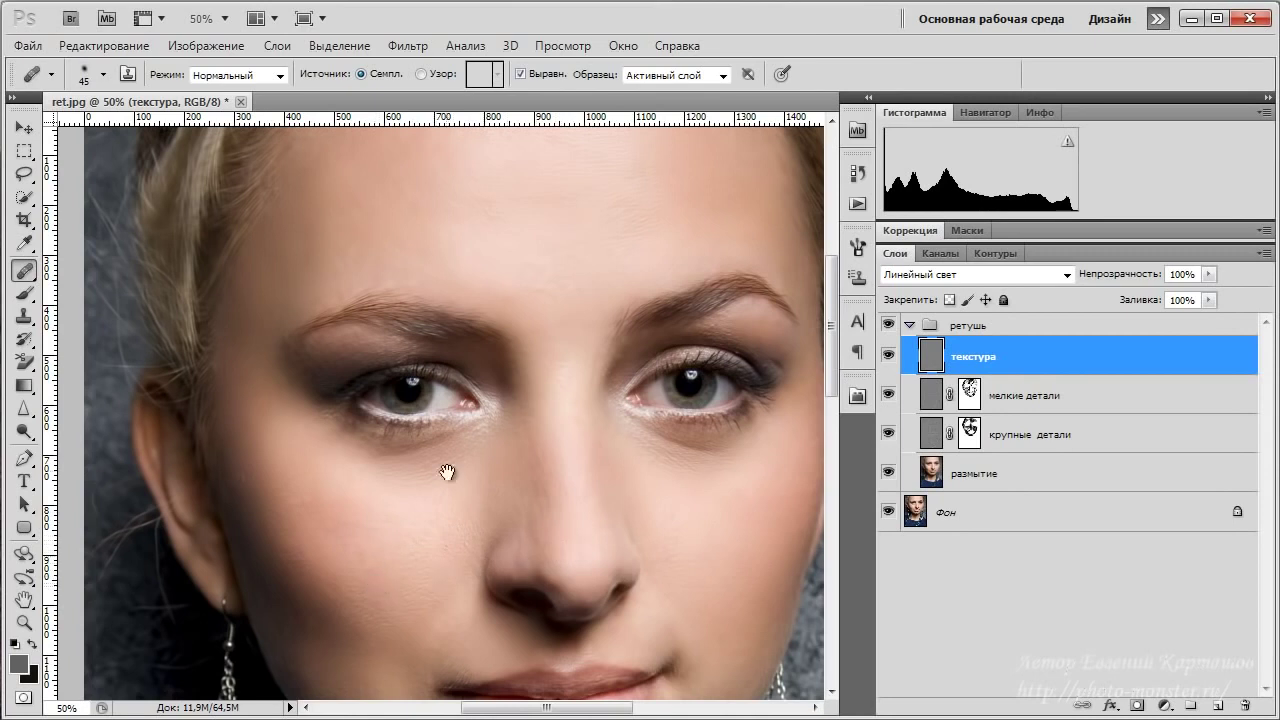
- Heal the texture flaws between the eyebrows and across the forehead on the "текстура" layer with the size 45 Healing Brush
left_click_drag(449, 466, 448, 604)
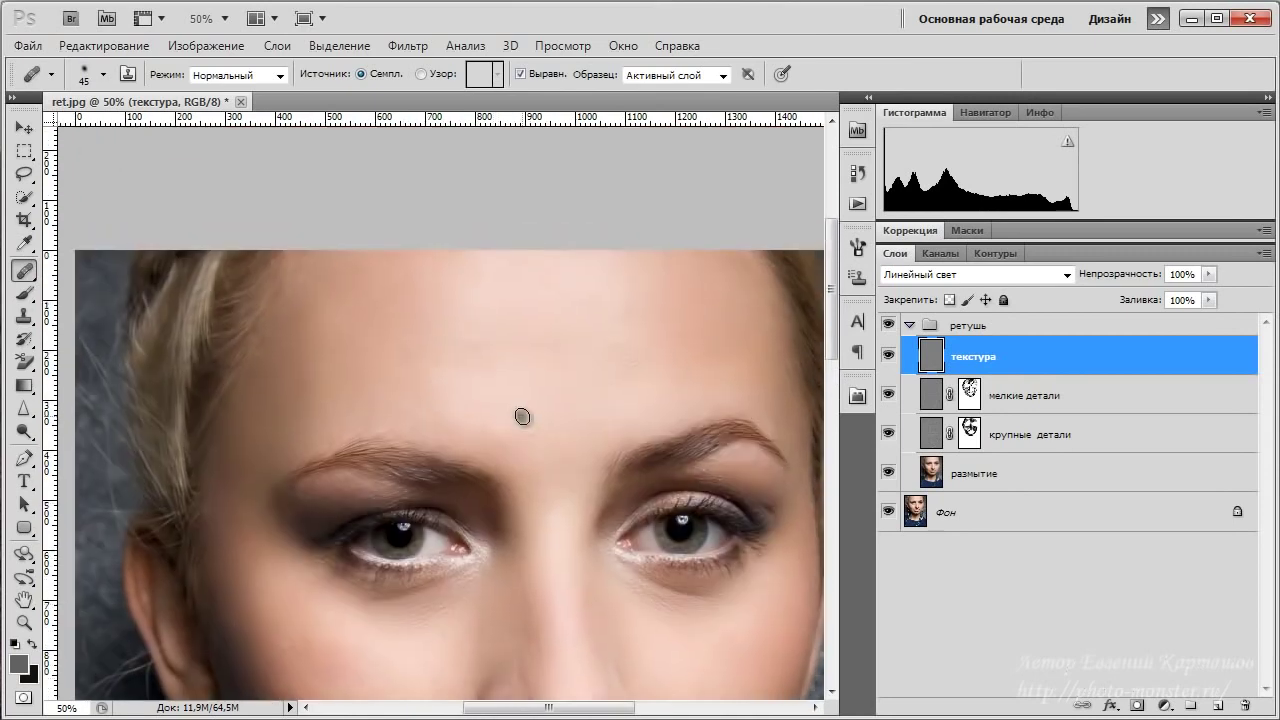
left_click(548, 450)
left_click(646, 418)
left_click(676, 406)
left_click(413, 368)
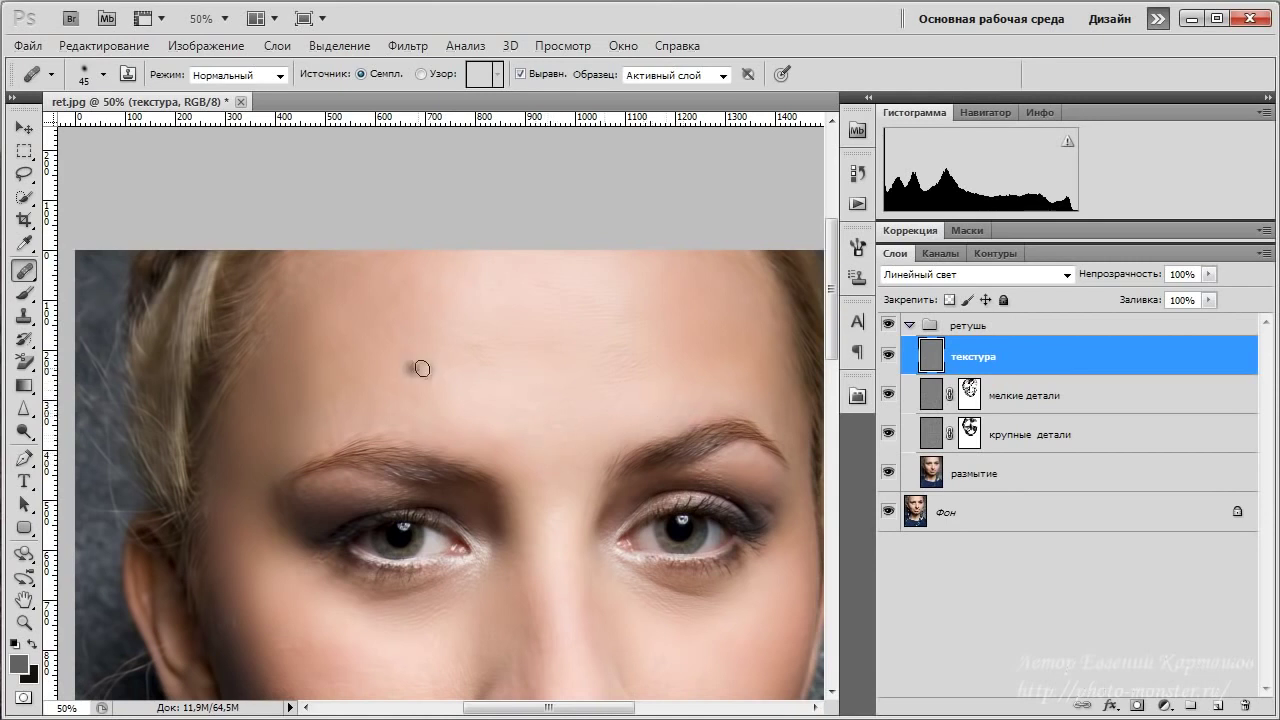
scroll(500, 537, "down", 8)
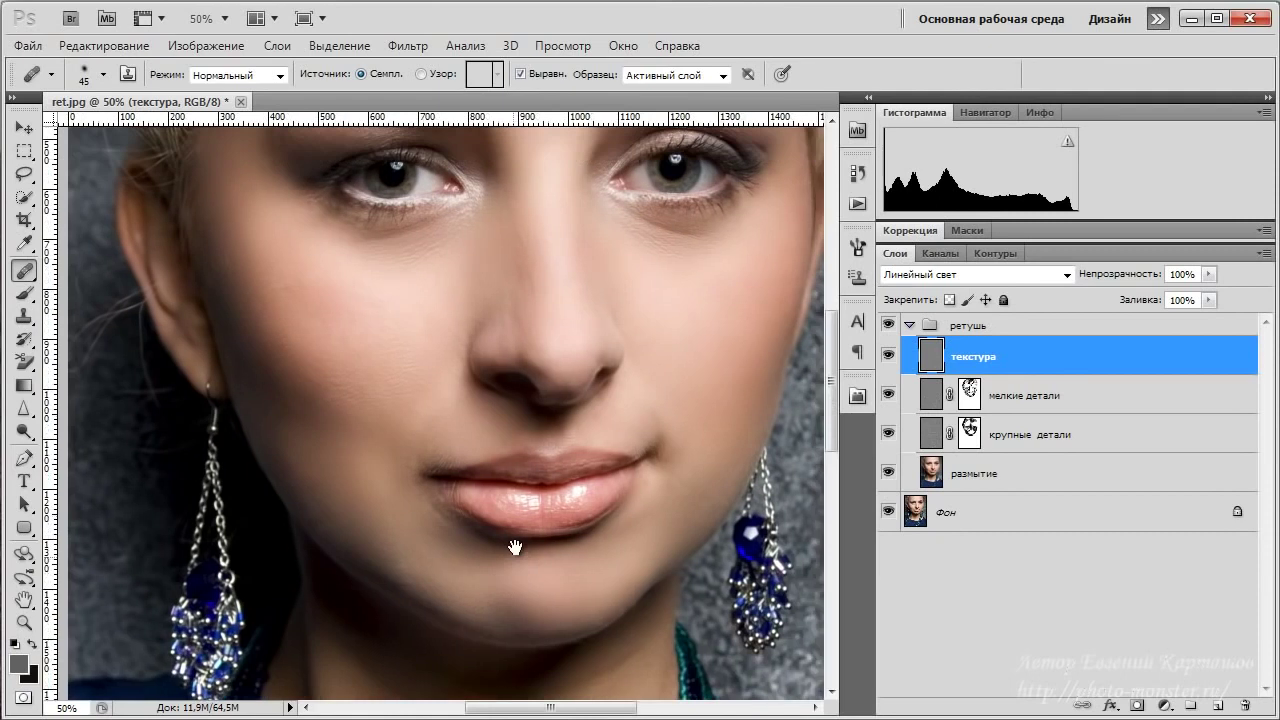
left_click_drag(515, 547, 523, 607)
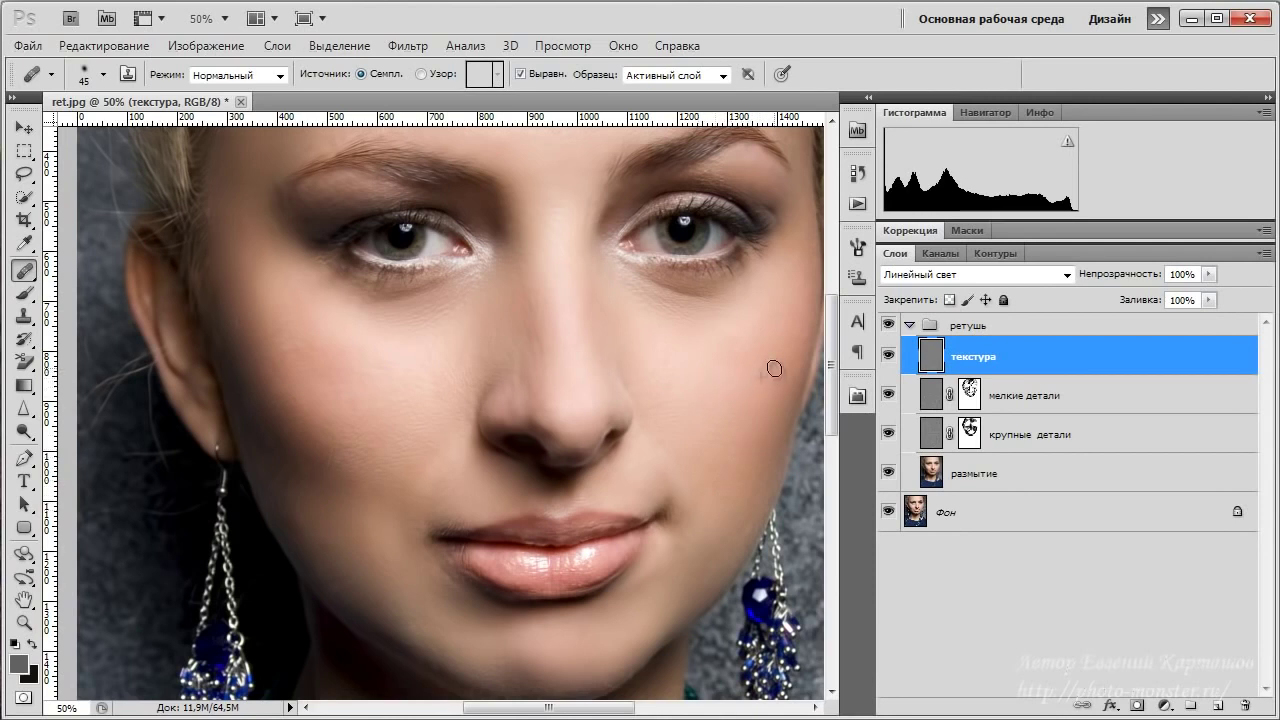
- Heal the remaining texture flaws on the nose and chin on the "текстура" layer with the size 45 Healing Brush
left_click(578, 344)
mouse_move(523, 629)
left_mouse_down()
mouse_move(551, 363)
mouse_move(560, 623)
mouse_move(537, 628)
left_mouse_up()
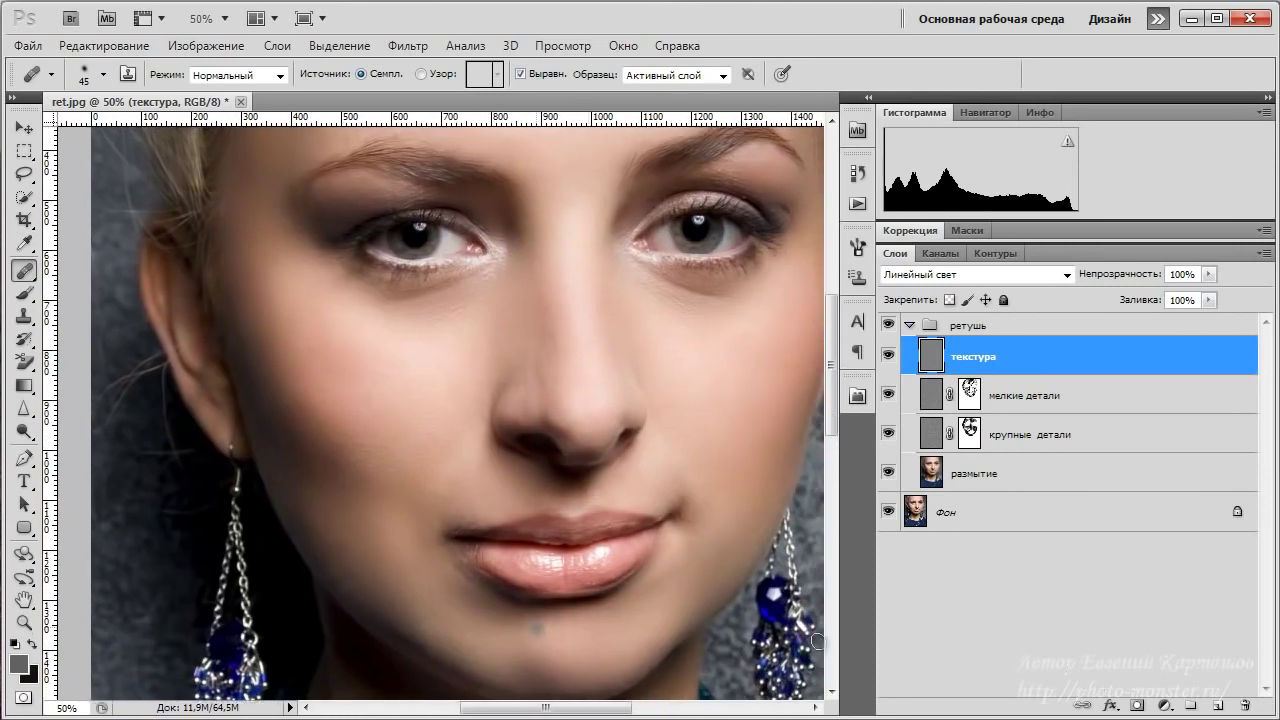
- Reduce the opacity of the "ретушь" layer group to 64%
left_click(1033, 326)
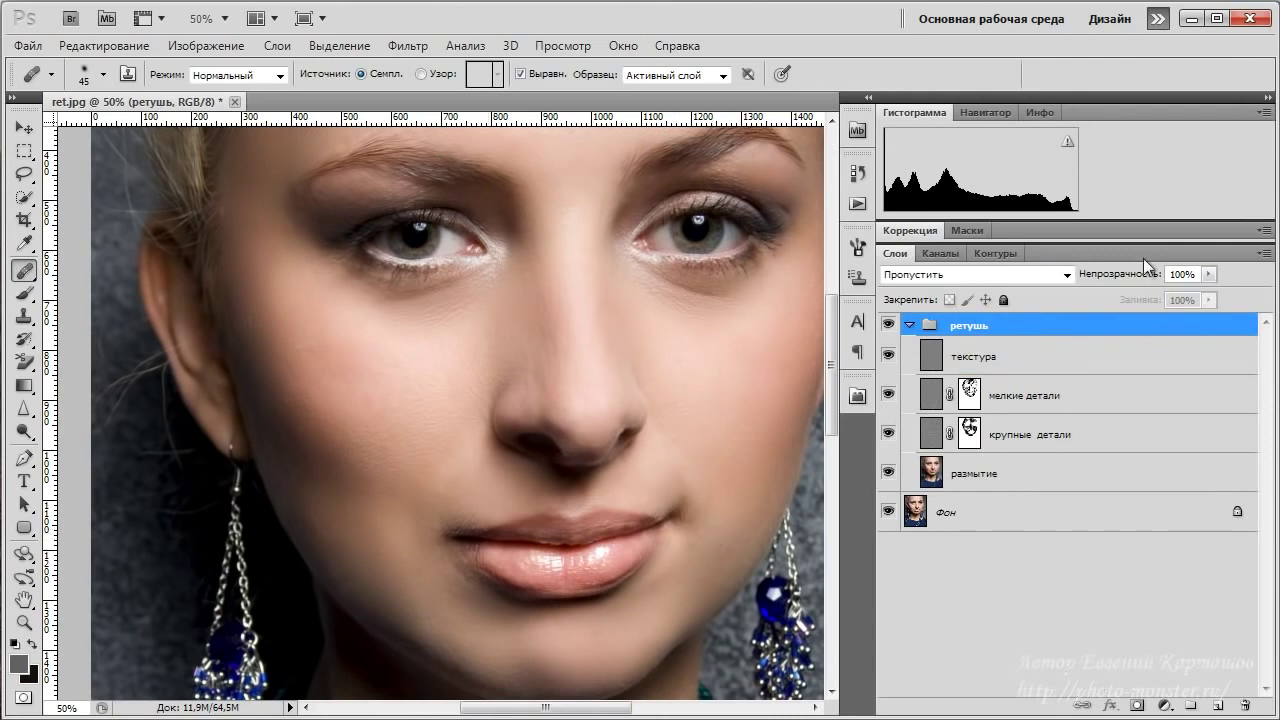
left_click_drag(1137, 277, 1111, 278)
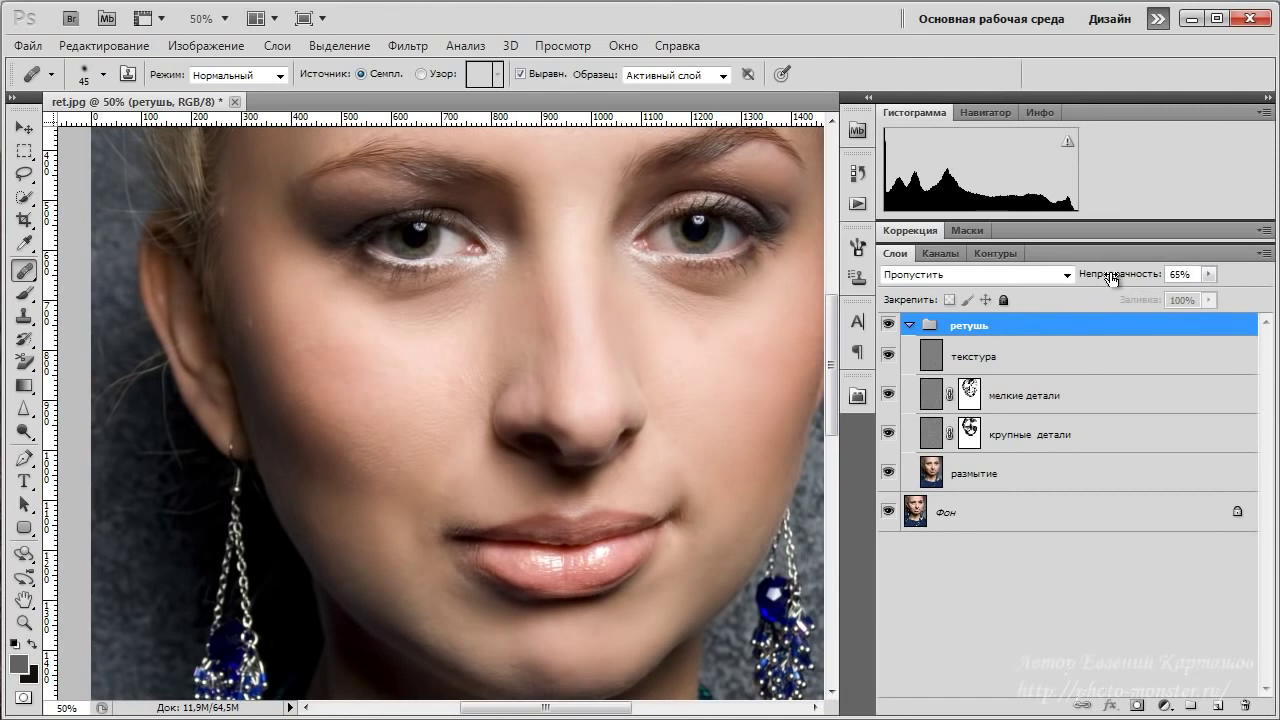
- Compare the original "Фон" layer alone with the retouched portrait twice, then inspect the skin across the face
left_click(888, 515, "alt")
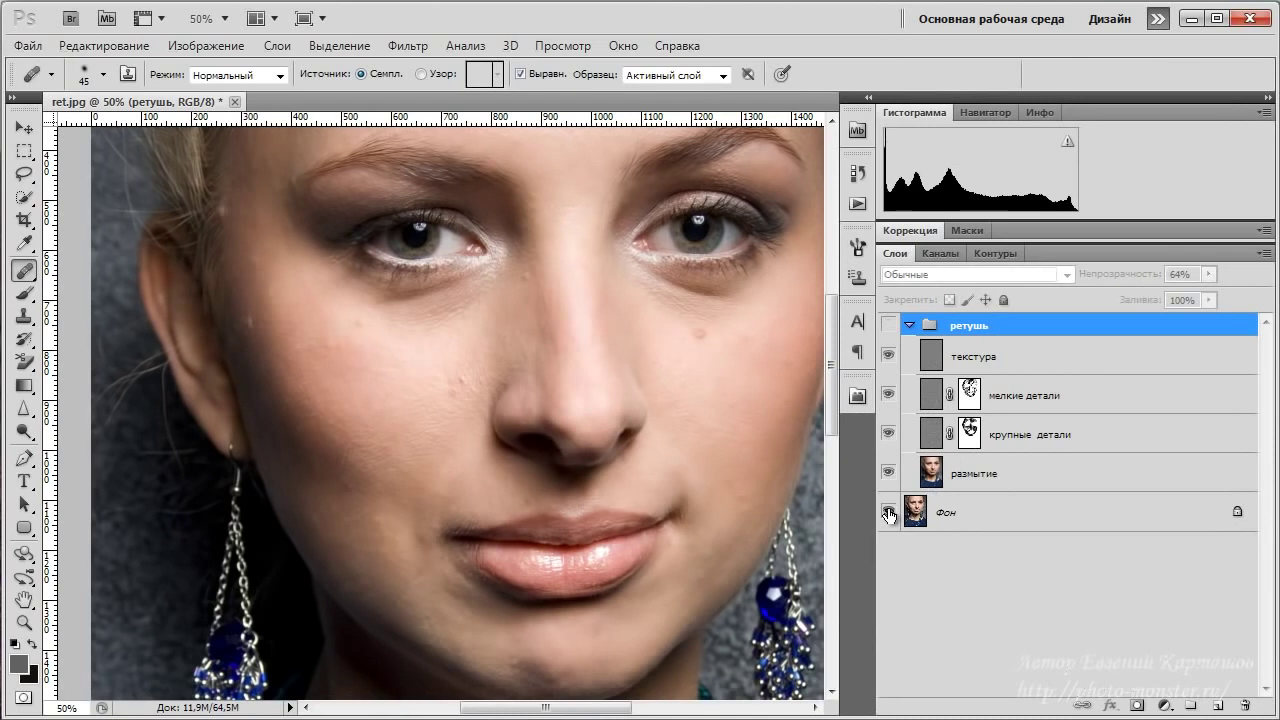
left_click(888, 515, "alt")
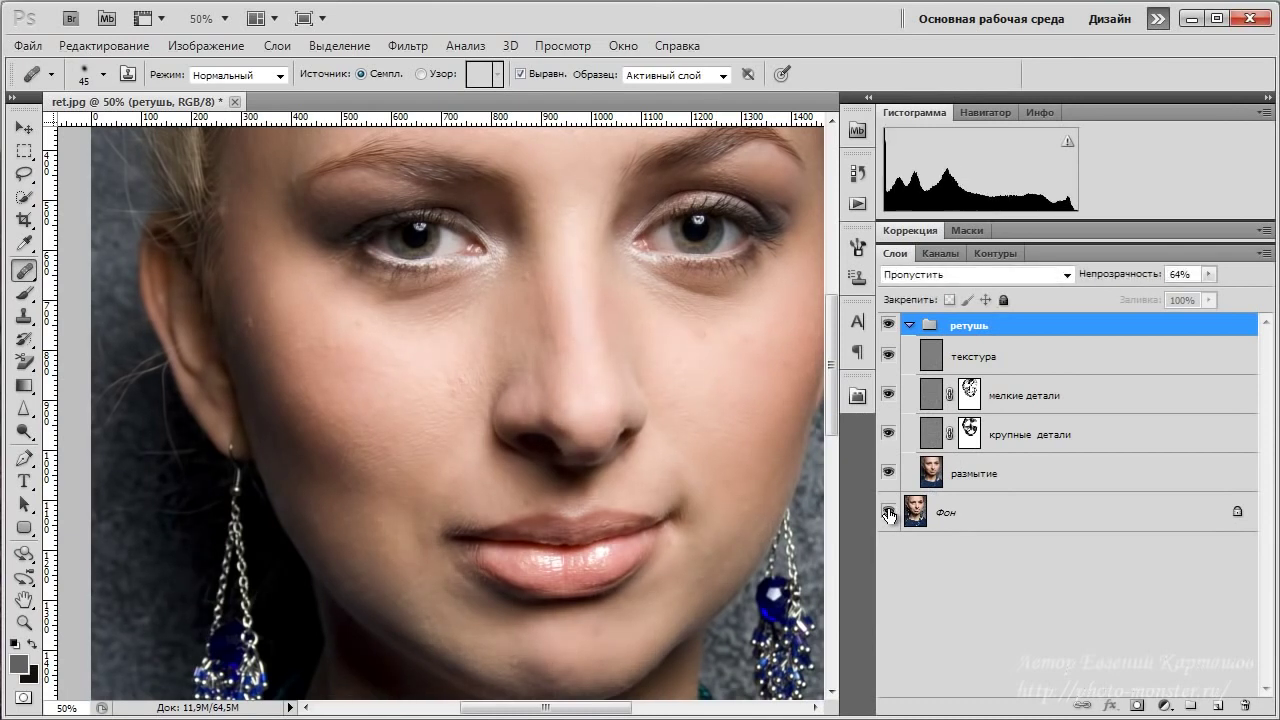
left_click(888, 515, "alt")
left_click(888, 515, "alt")
mouse_move(731, 374)
left_mouse_down()
mouse_move(729, 566)
mouse_move(765, 404)
mouse_move(714, 343)
mouse_move(703, 354)
left_mouse_up()
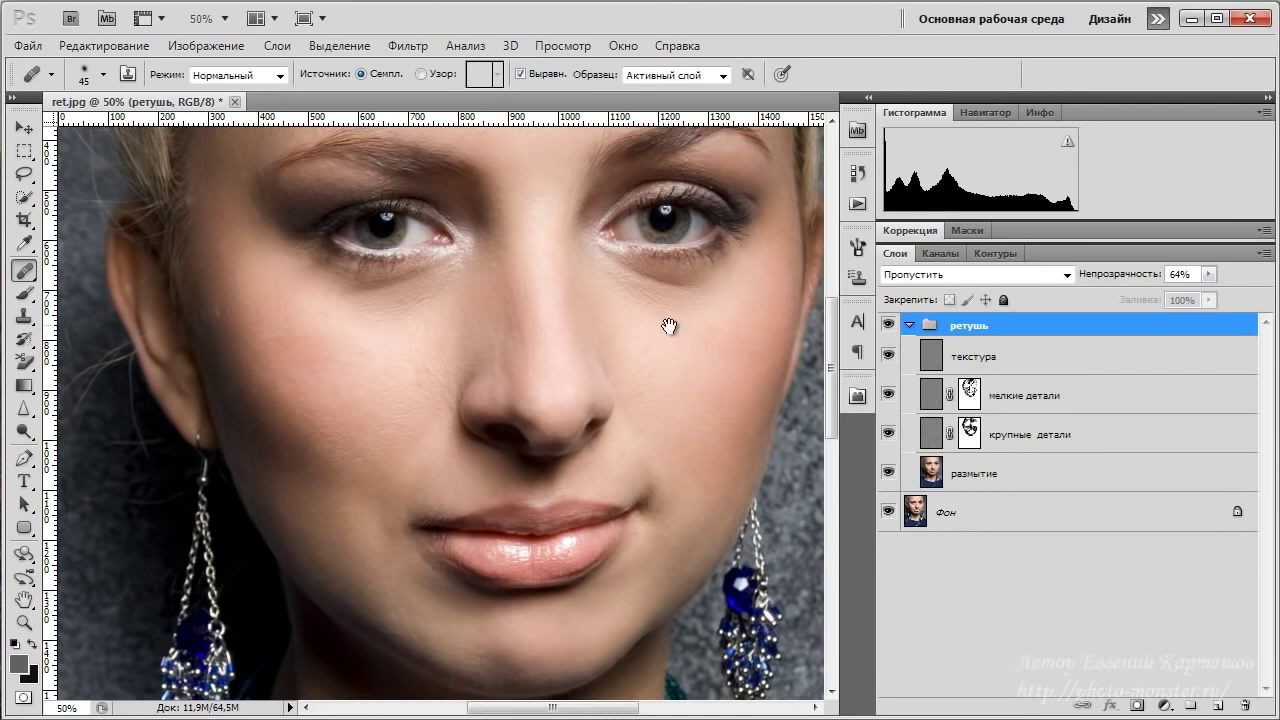
mouse_move(666, 326)
left_mouse_down()
mouse_move(688, 503)
mouse_move(664, 589)
mouse_move(673, 309)
left_mouse_up()
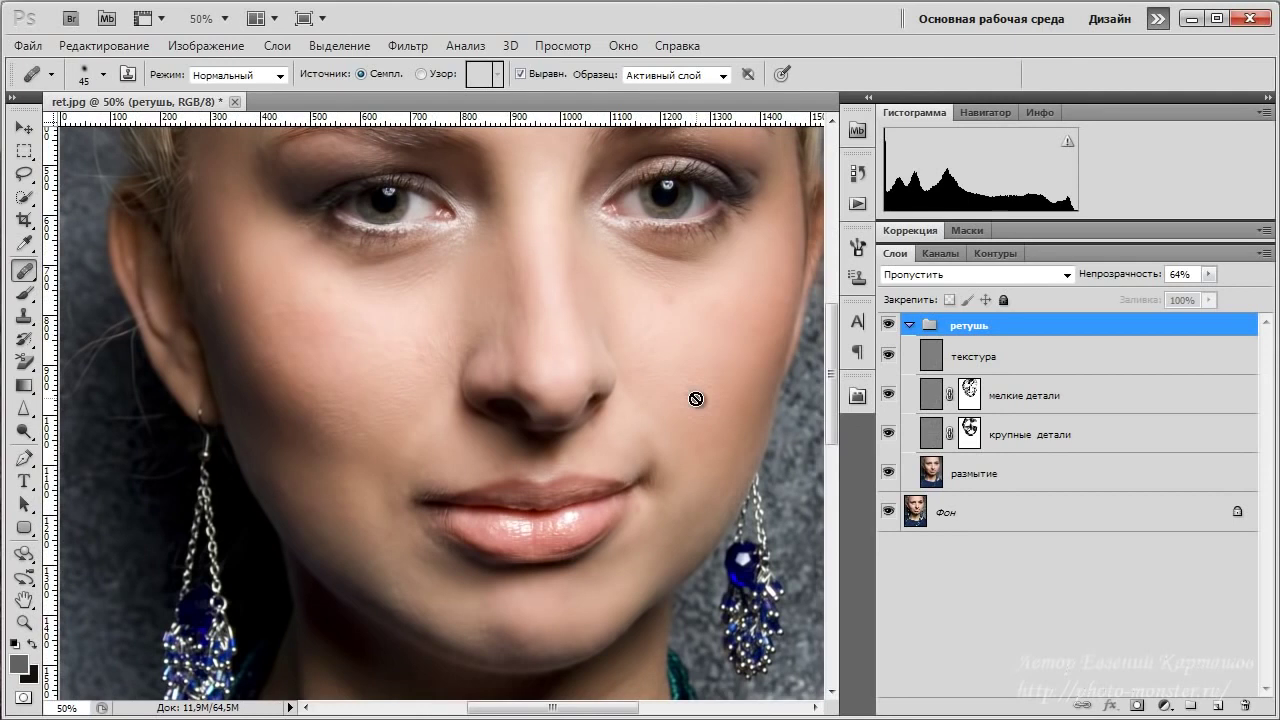